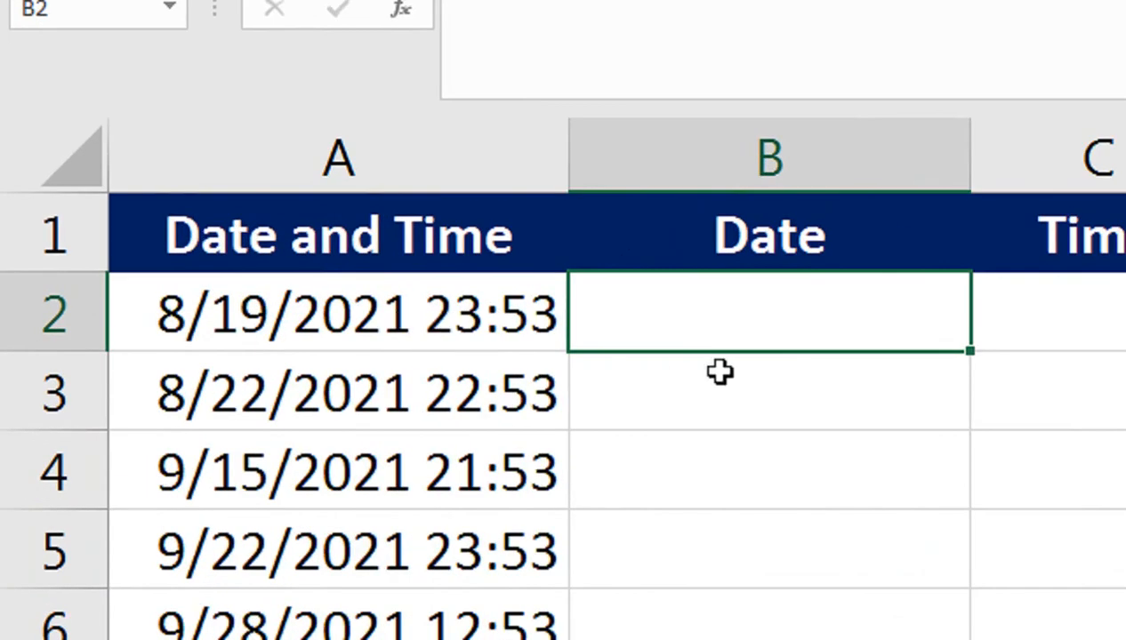
Step: Enter the formula =NOW() in cell C3 and clear the cell again
left_click(1014, 387)
type("=n")
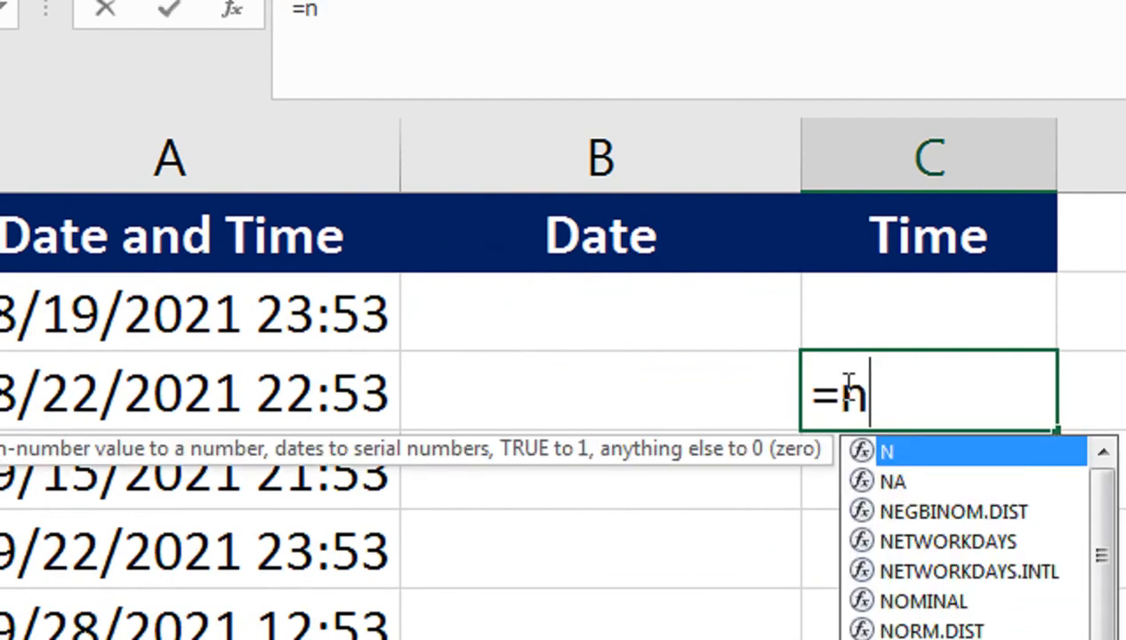
type("ow((")
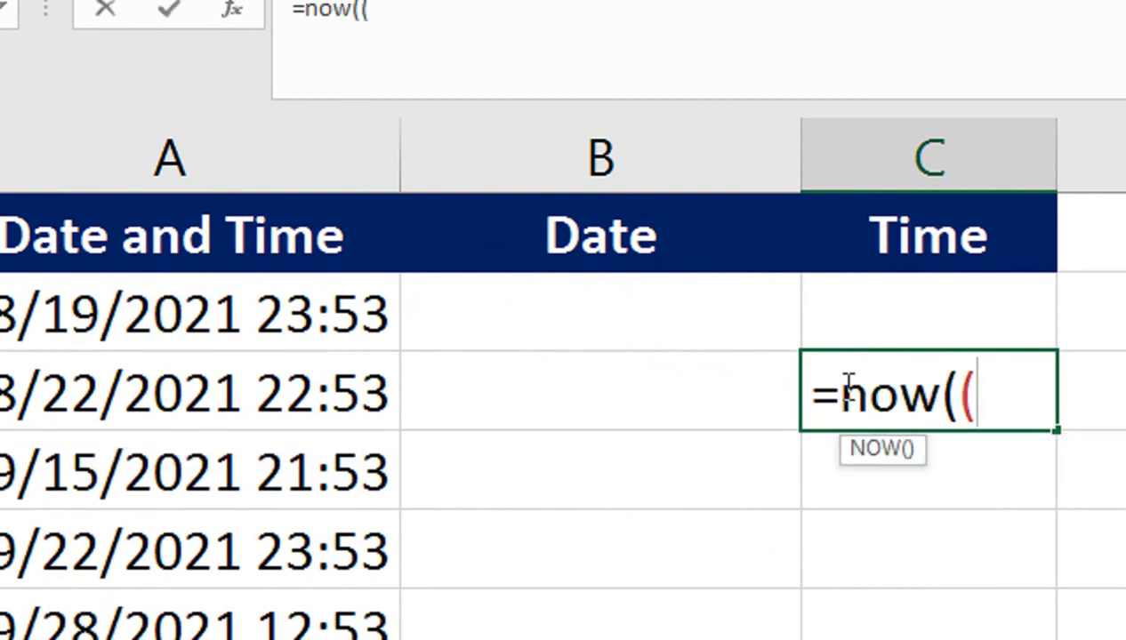
key("BackSpace")
type(")")
key("Return")
left_click(840, 390)
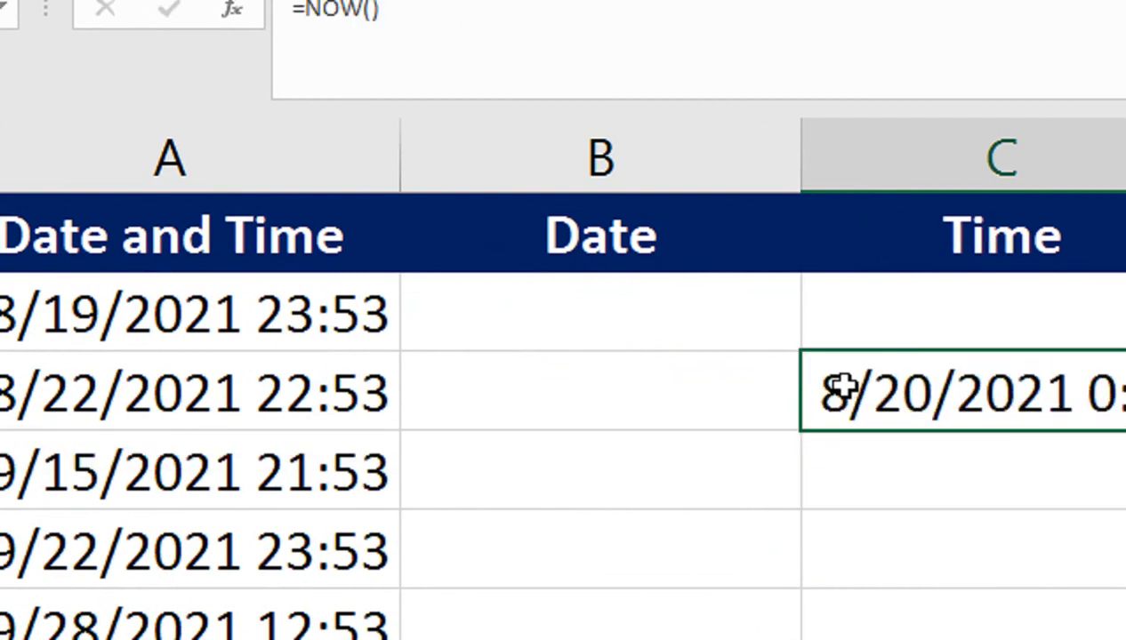
key("Delete")
Step: Enter =TRUNC(A2) in cell B2 to extract the date part of the timestamp in A2
left_click_drag(310, 316, 270, 639)
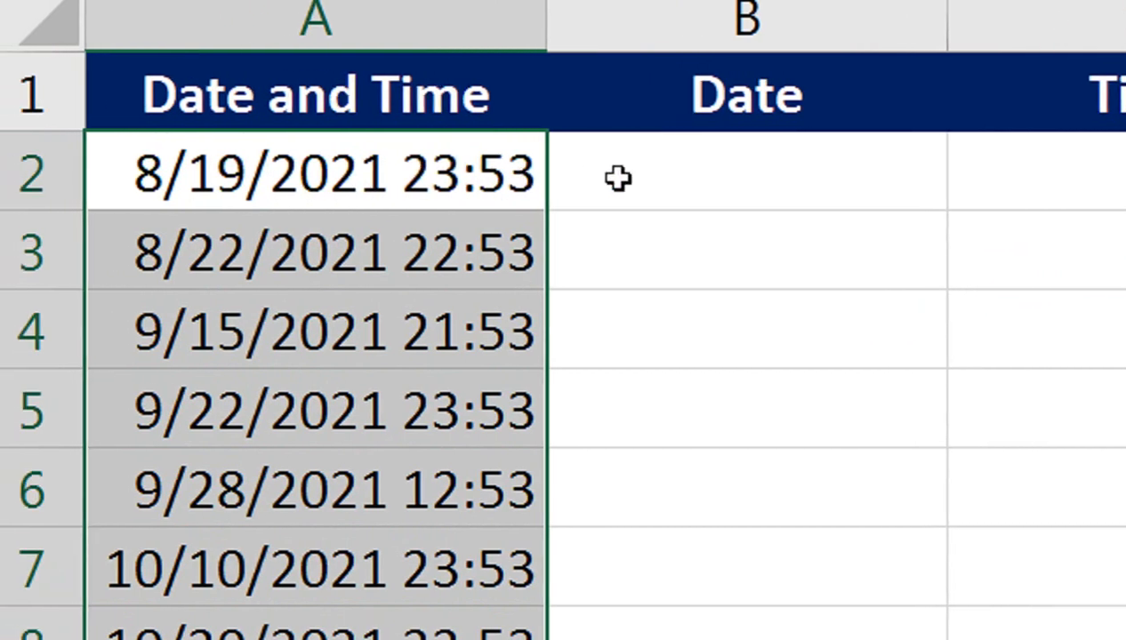
left_click(751, 177)
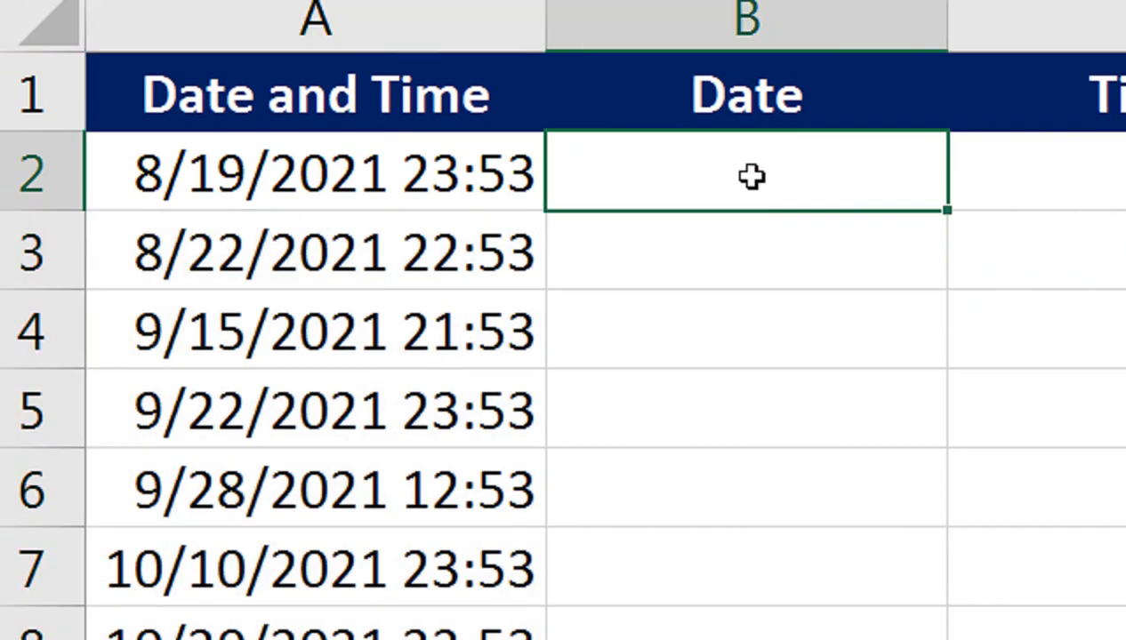
type("=tru")
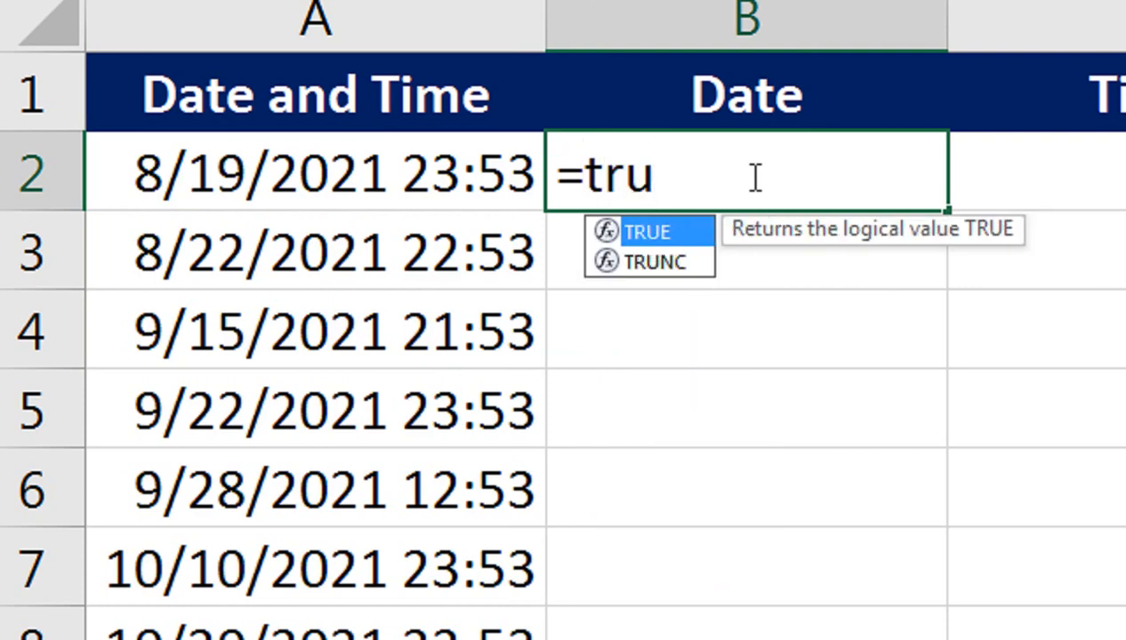
key("Down")
key("Tab")
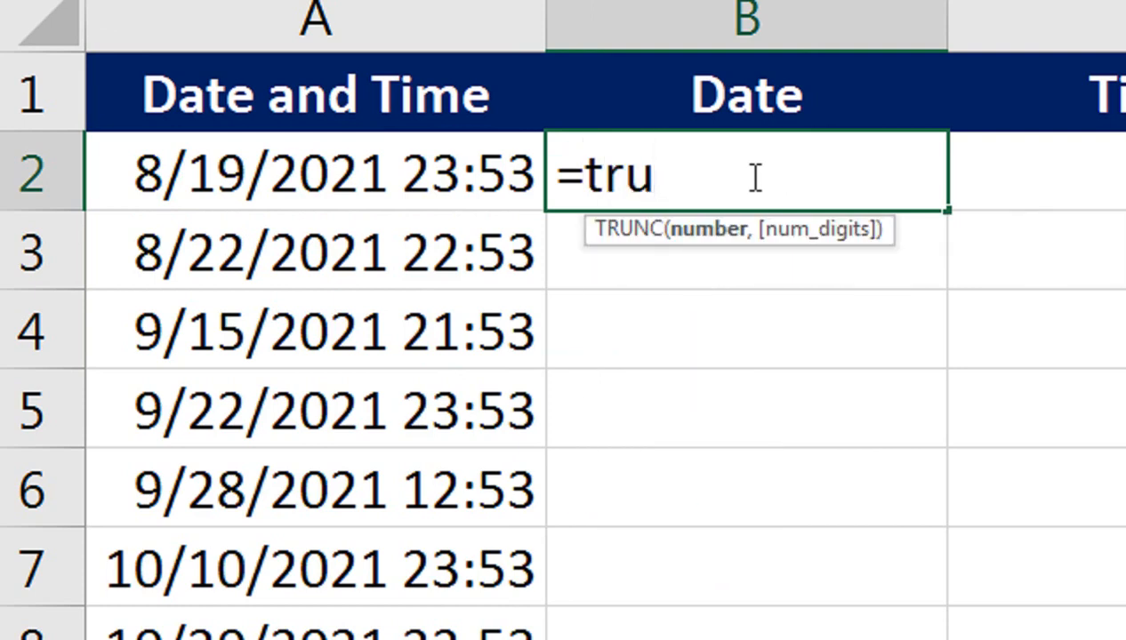
left_click(452, 197)
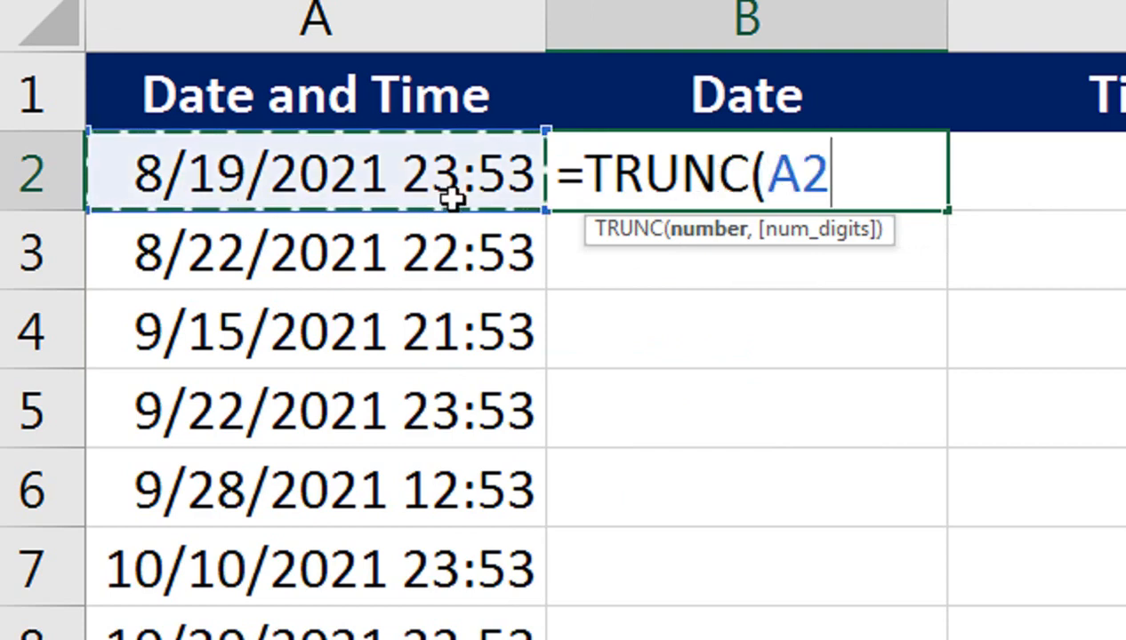
type(")")
key("Return")
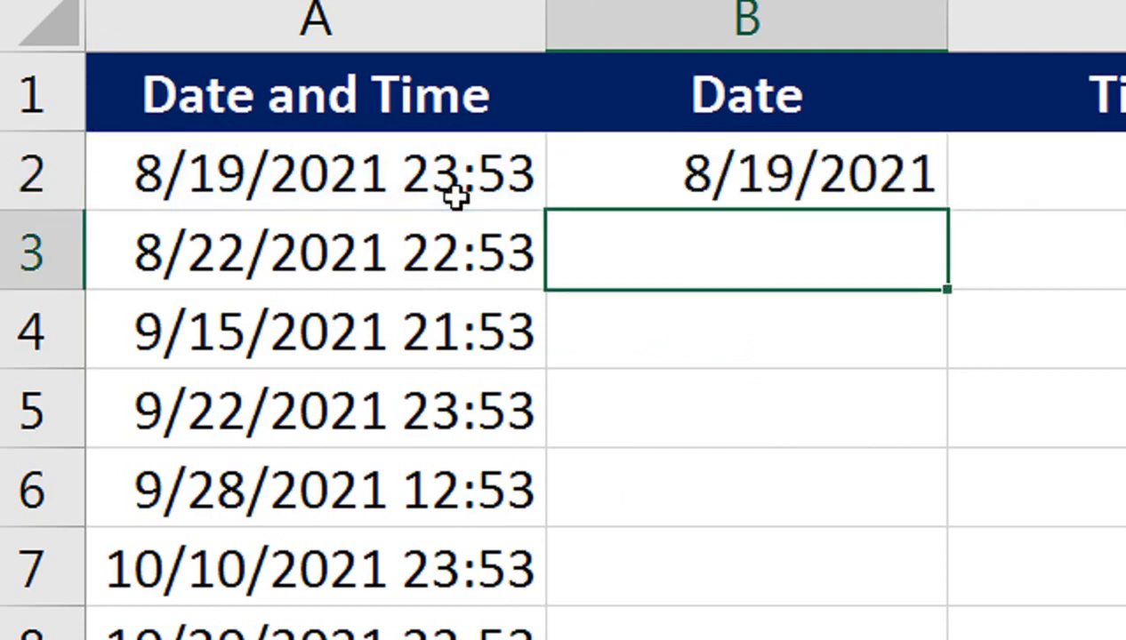
Step: Try the General, day-month-year and Short Date formats on cell B2, undoing the first two
left_click(818, 162)
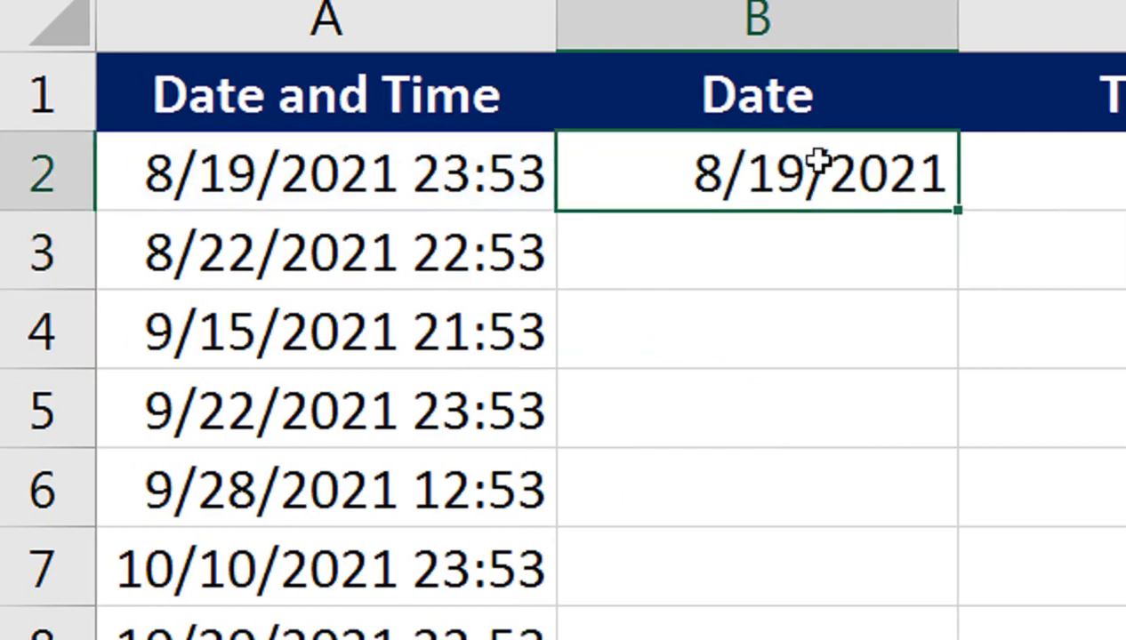
key("ctrl+shift+asciitilde")
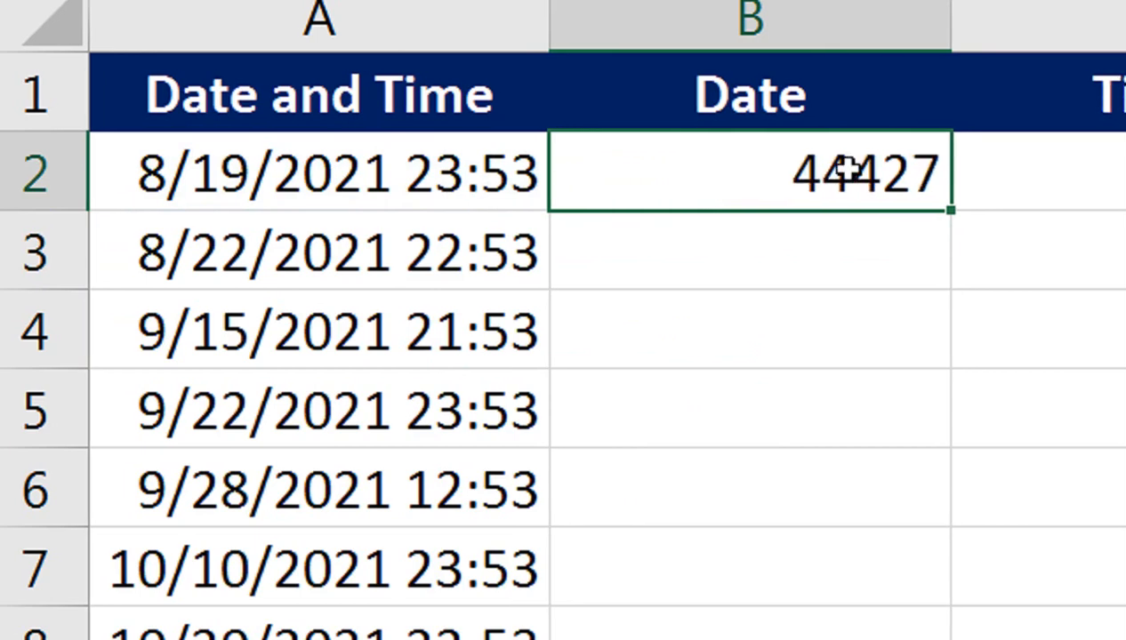
key("ctrl+shift+numbersign")
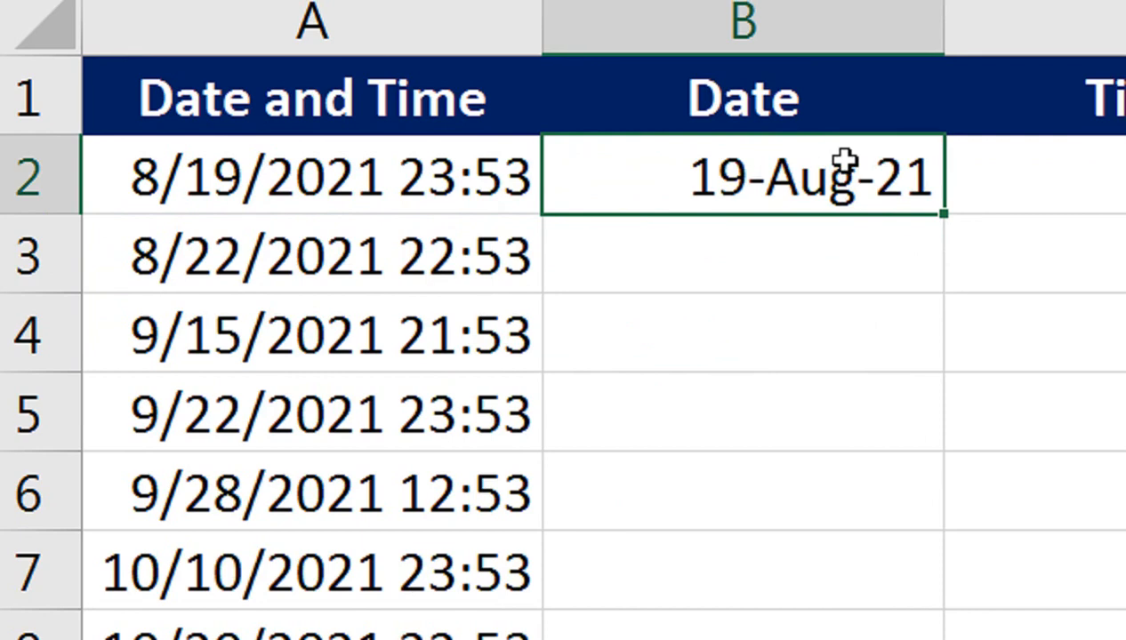
key("ctrl+z")
key("ctrl+z")
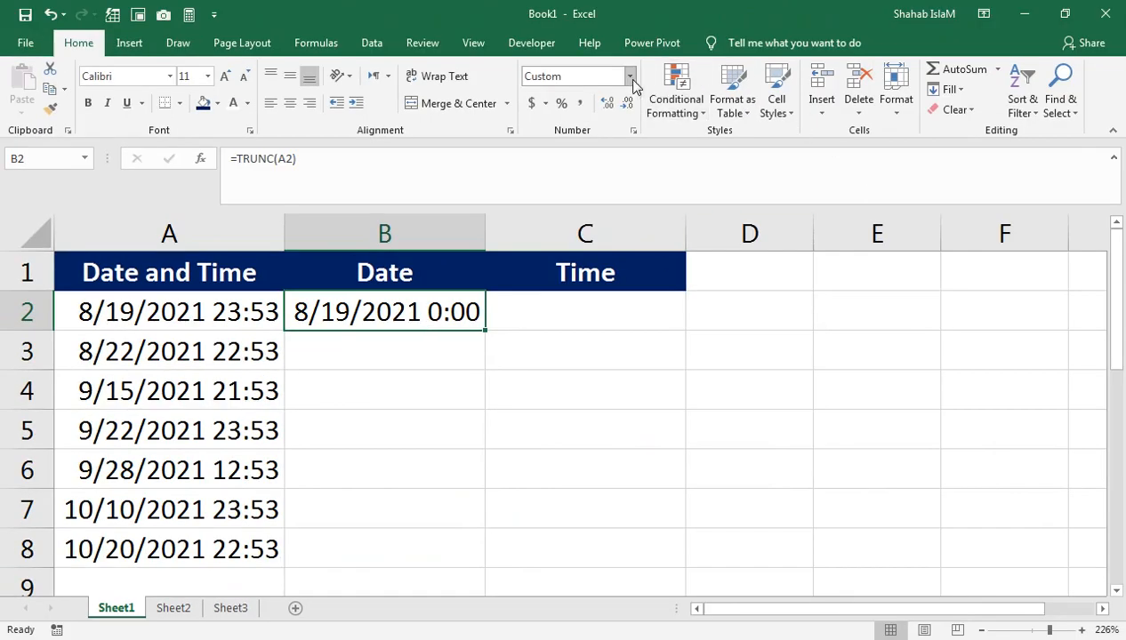
left_click(631, 79)
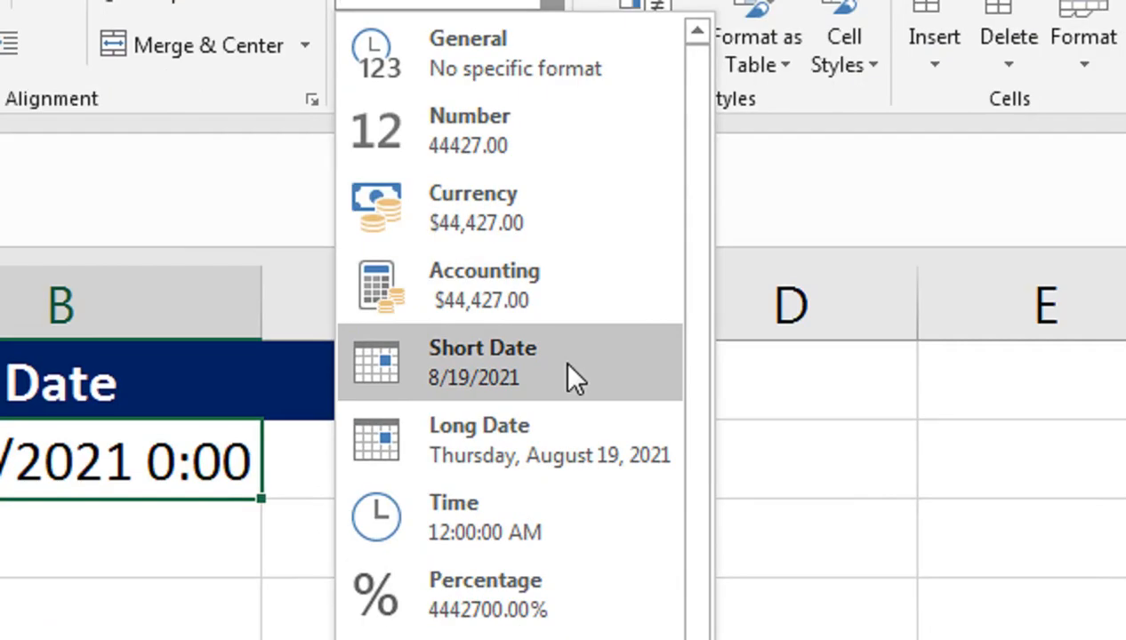
left_click(567, 365)
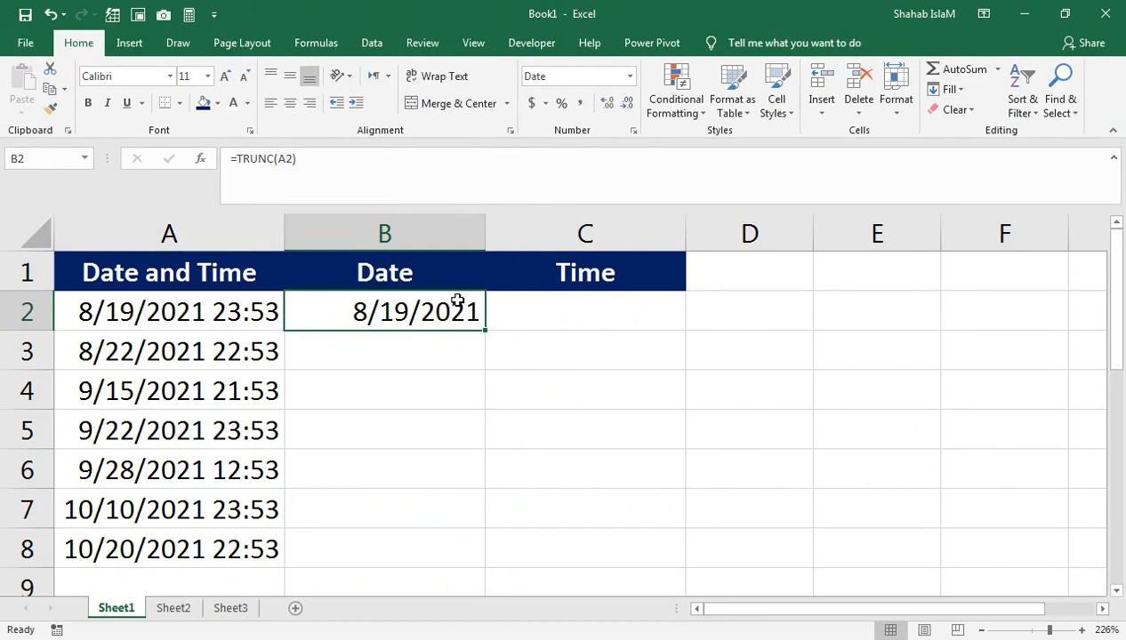
Step: Format cell B2 in the 19-Aug-21 date style and fill its formula down through B8
key("ctrl+shift+3")
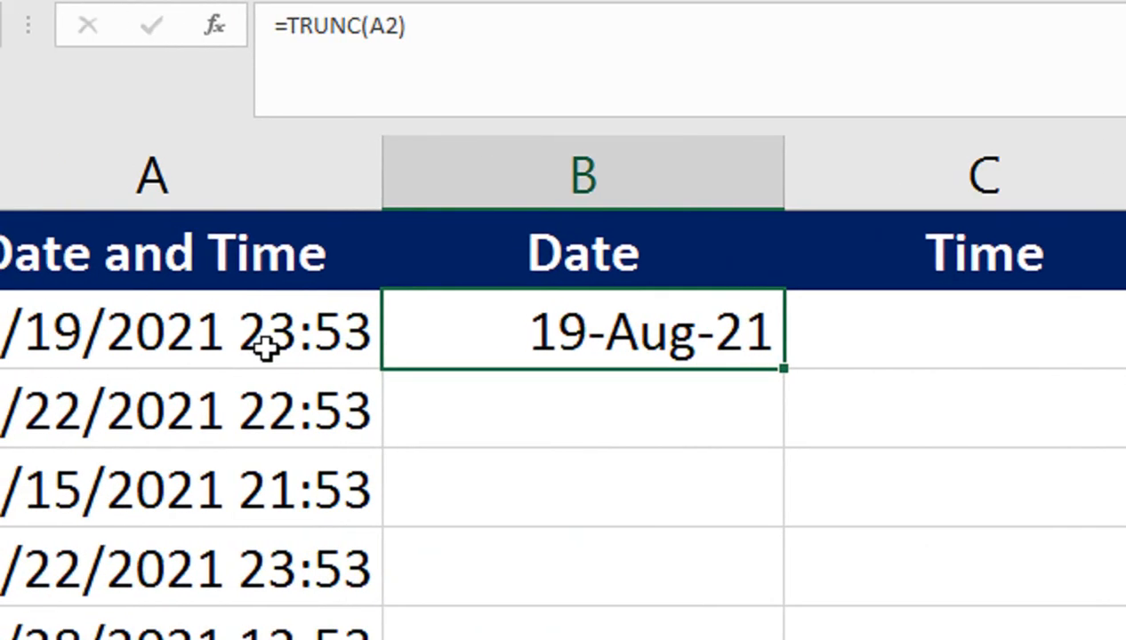
left_click(794, 368)
double_click(794, 367)
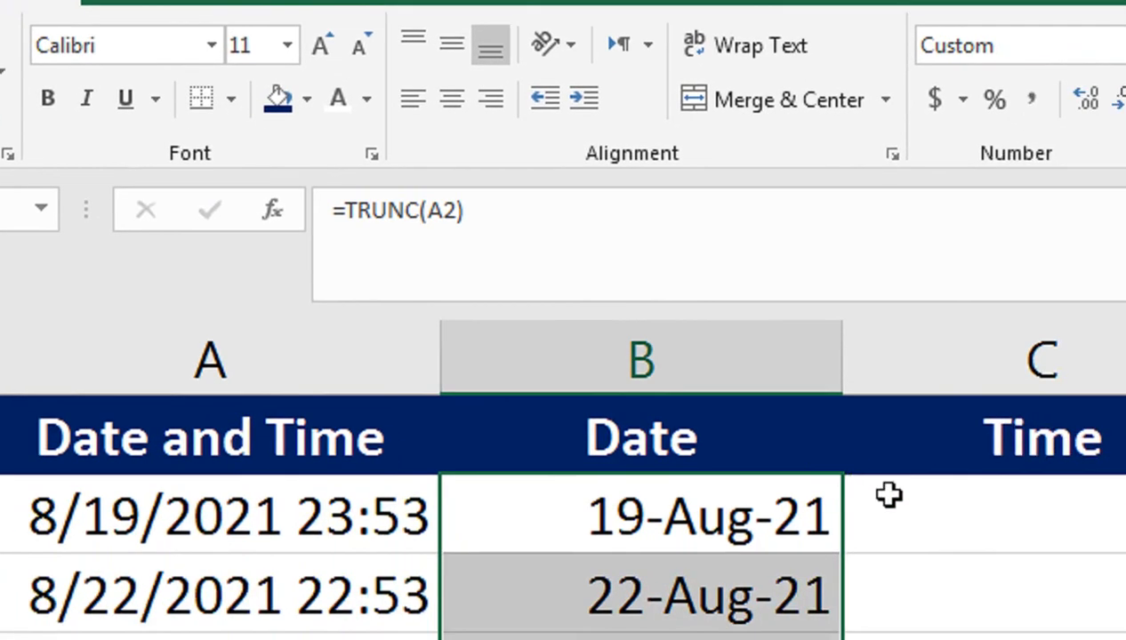
Step: Enter =A2-B2 in cell C2 to extract the time part of the first timestamp
left_click(890, 497)
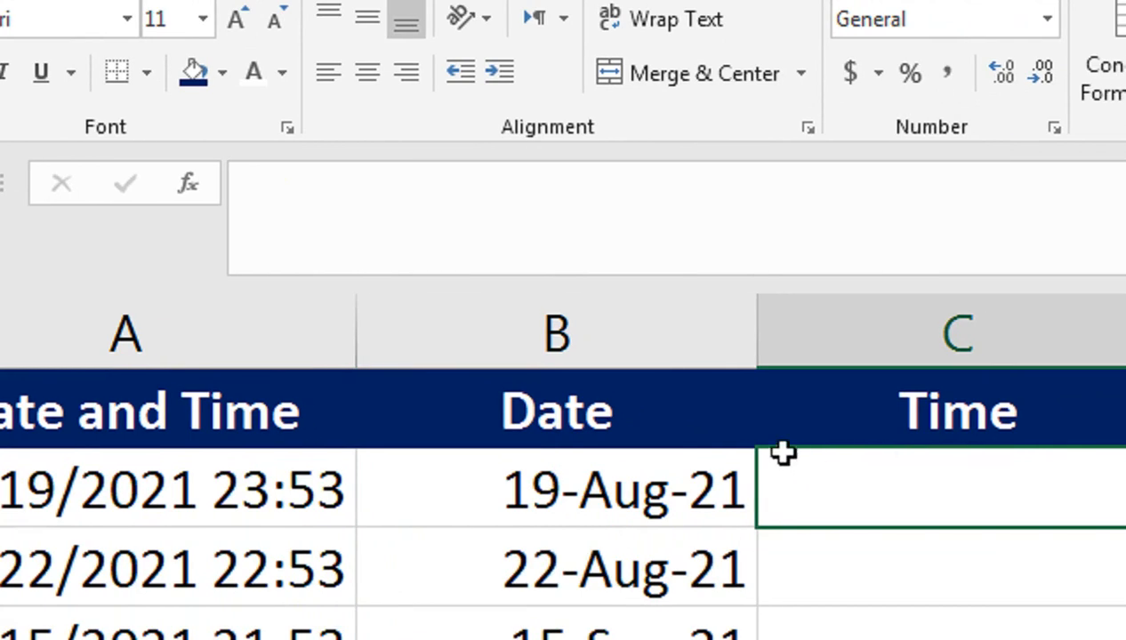
type("=")
key("Left")
key("Left")
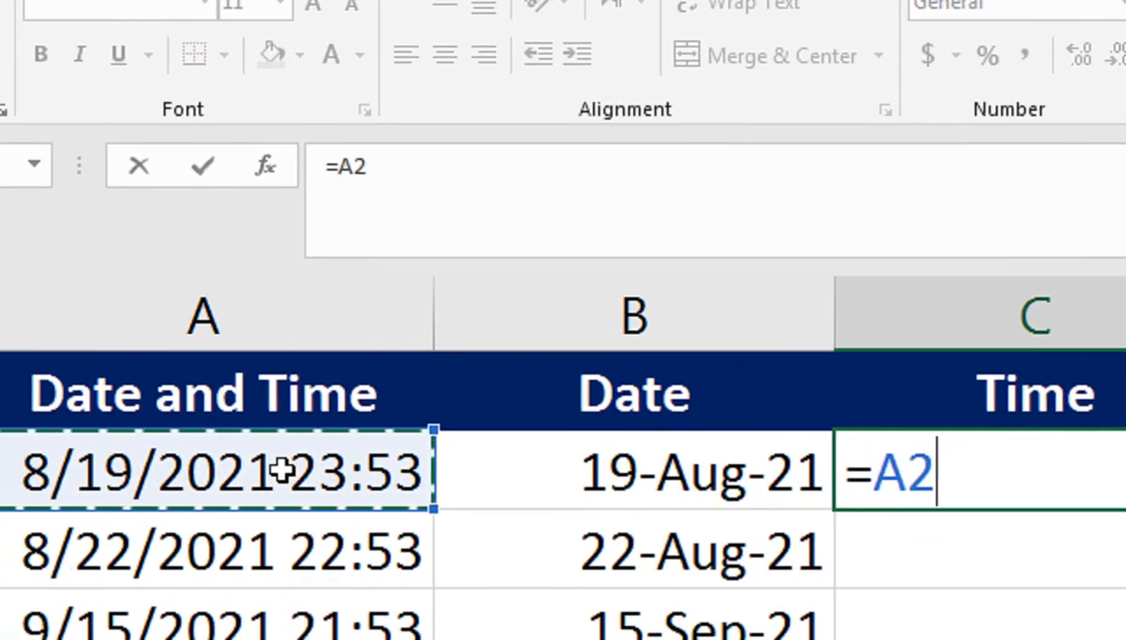
type("-")
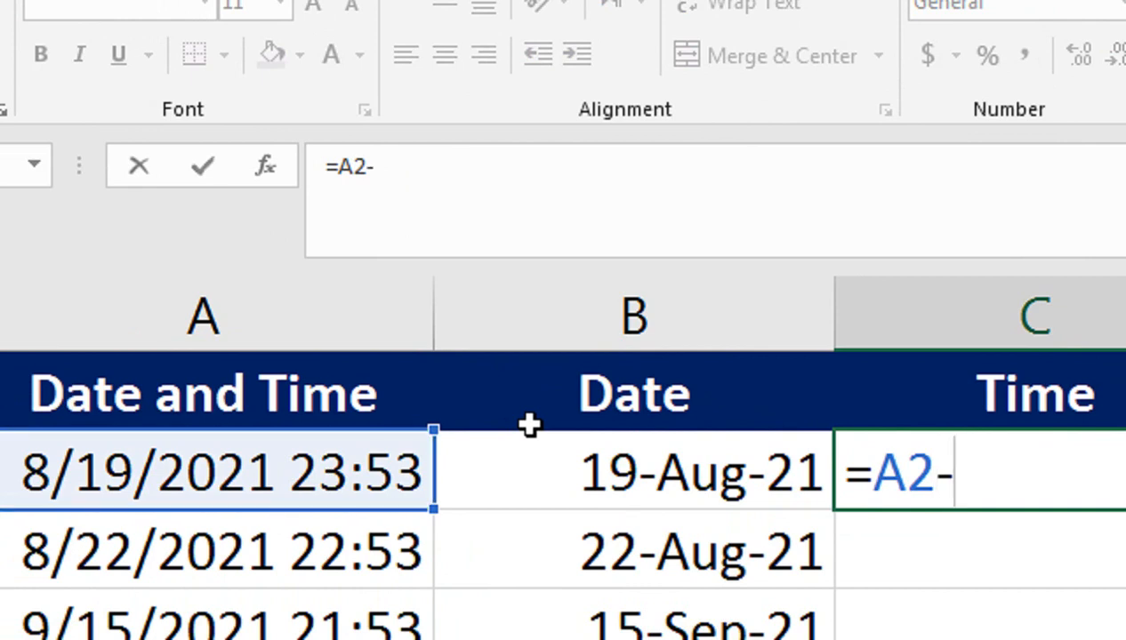
left_click(574, 449)
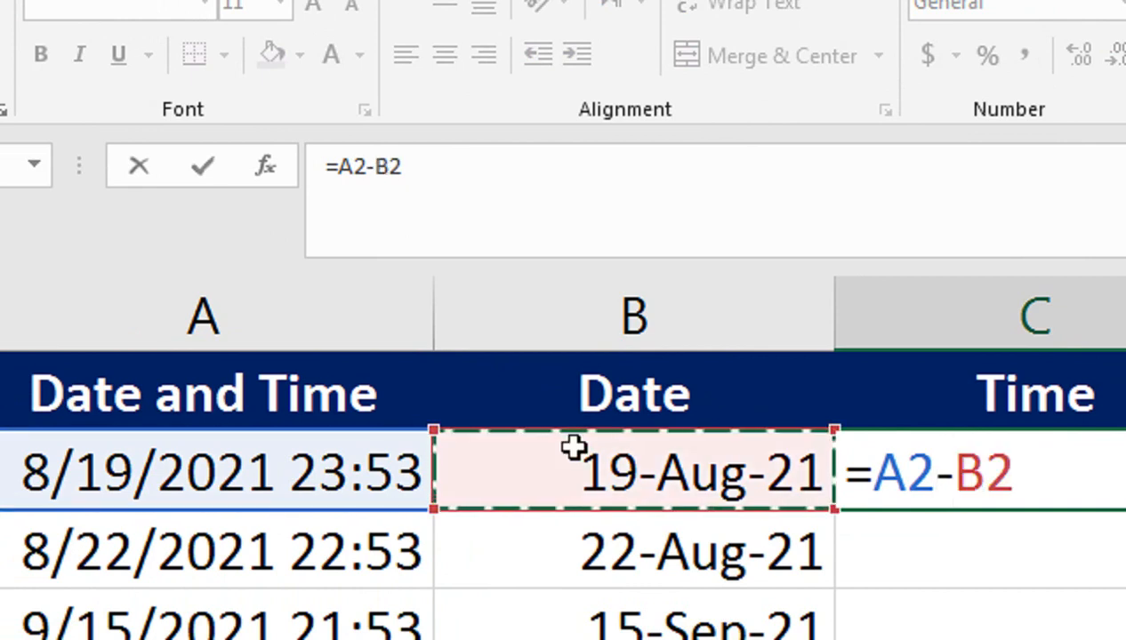
key("Return")
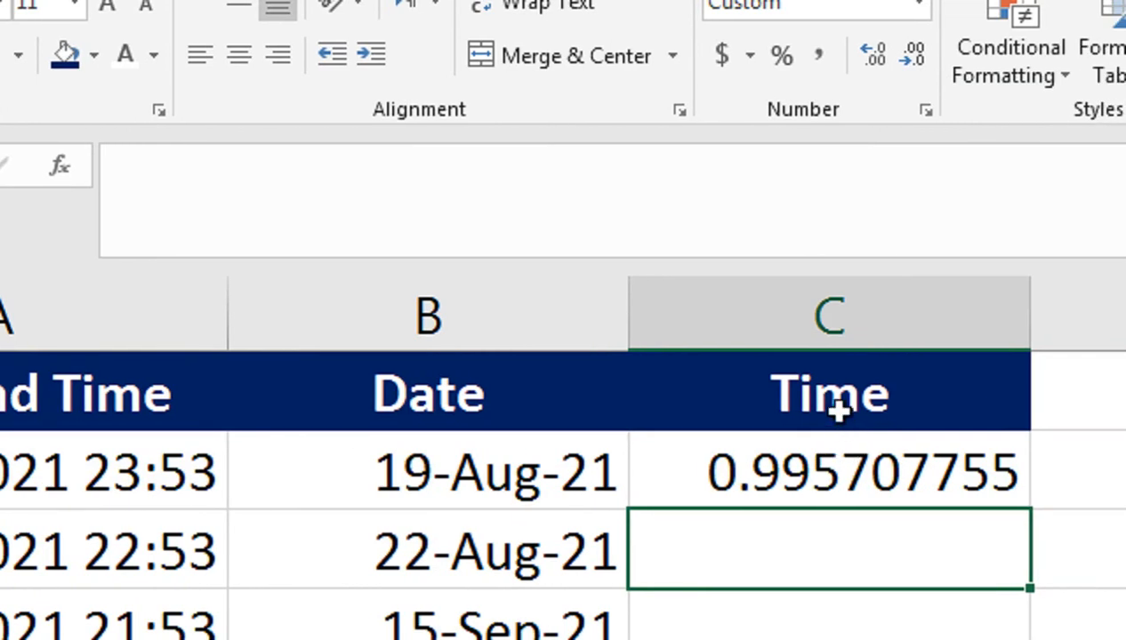
Step: Apply the Time number format to cell C2 and fill its formula down through C8
left_click(870, 442)
left_click(894, 4)
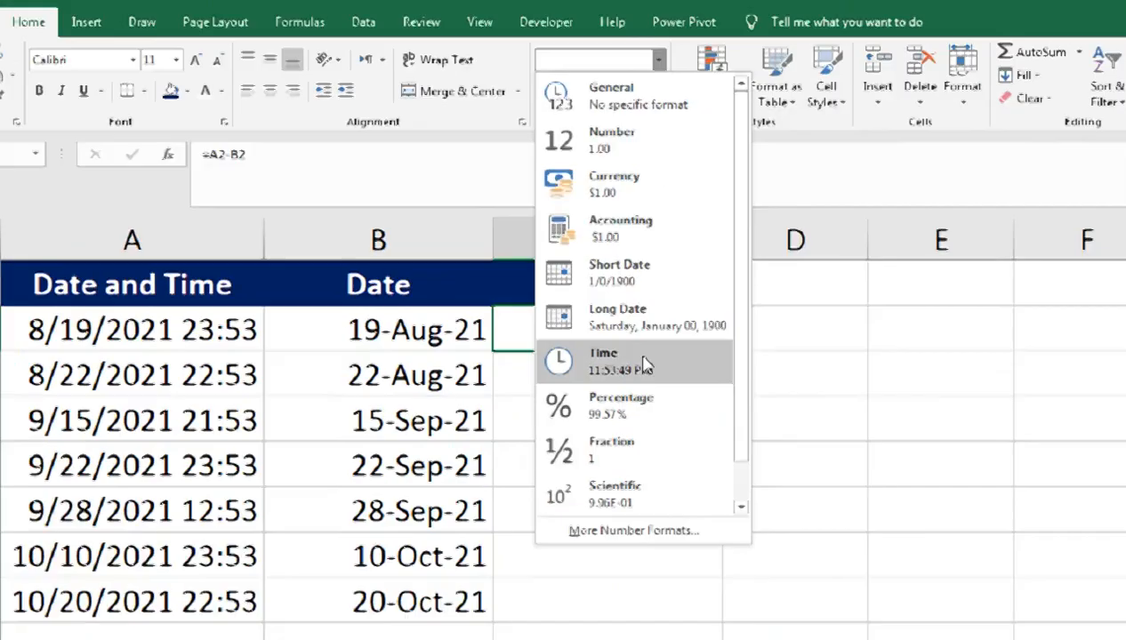
left_click(803, 485)
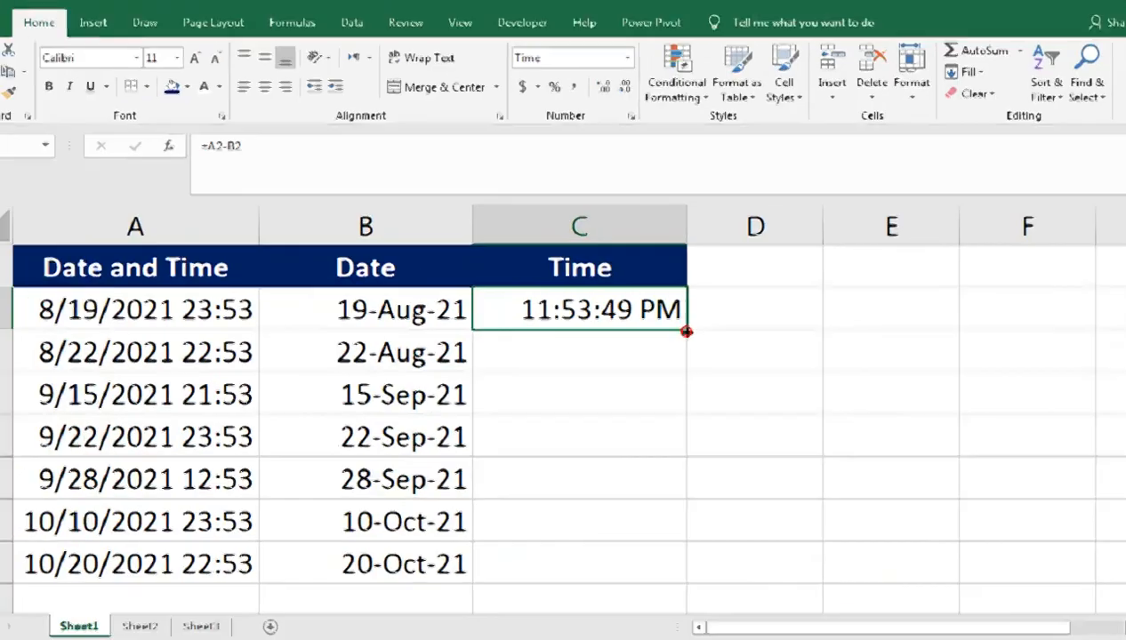
left_click_drag(703, 326, 671, 562)
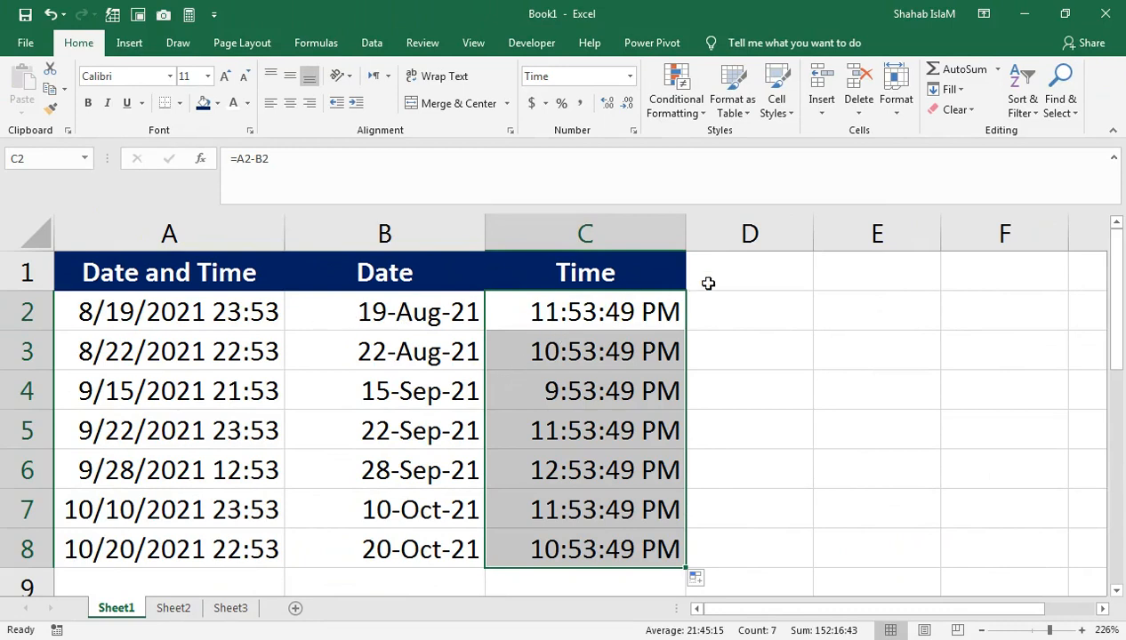
Step: Copy the Date and Time headers from B1:C1 into D1:E1 and widen columns D and E
left_click_drag(464, 275, 528, 272)
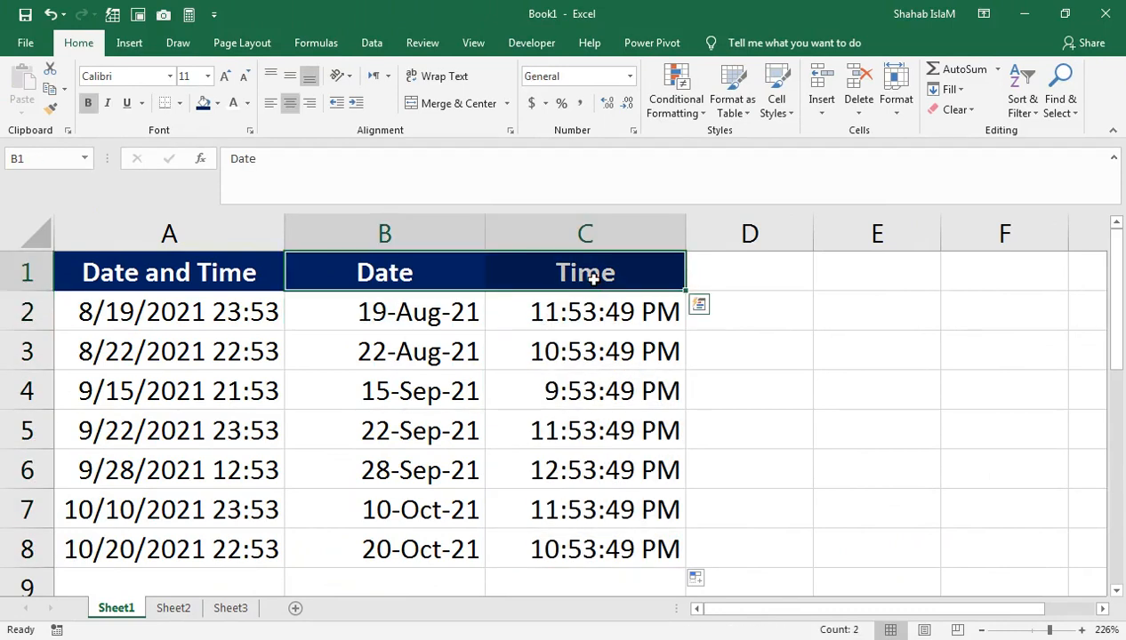
key("ctrl+c")
left_click(734, 279)
key("ctrl+v")
left_click_drag(940, 234, 987, 235)
left_click_drag(813, 230, 851, 229)
Step: Enter =INT(A2) in cell D2 to extract the date with the INT function
left_click(759, 326)
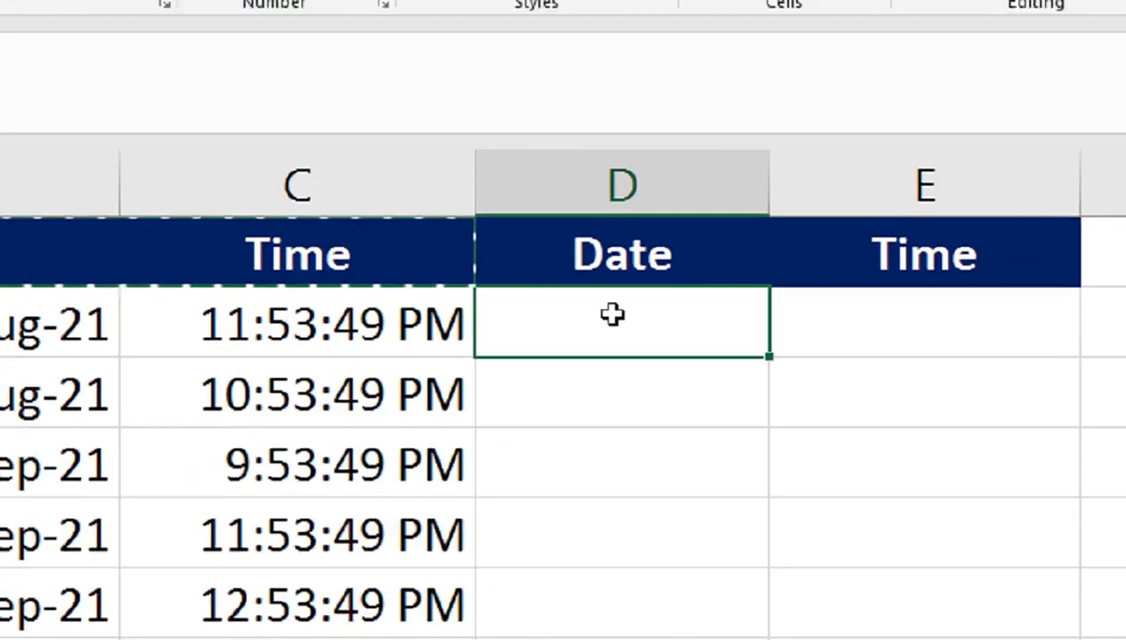
type("=int")
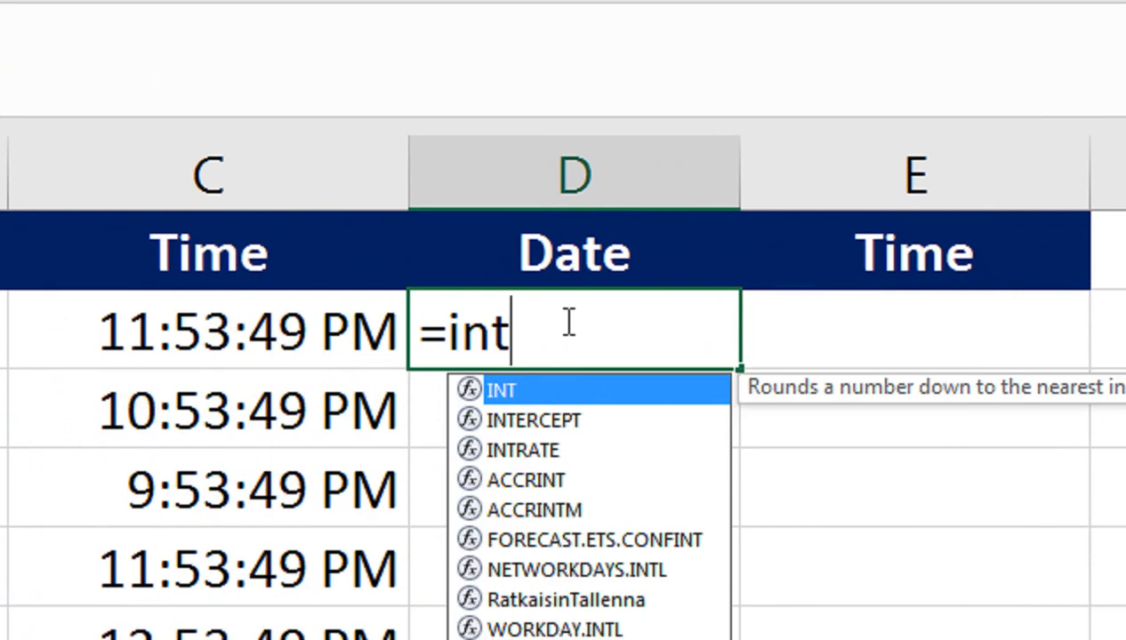
key("Tab")
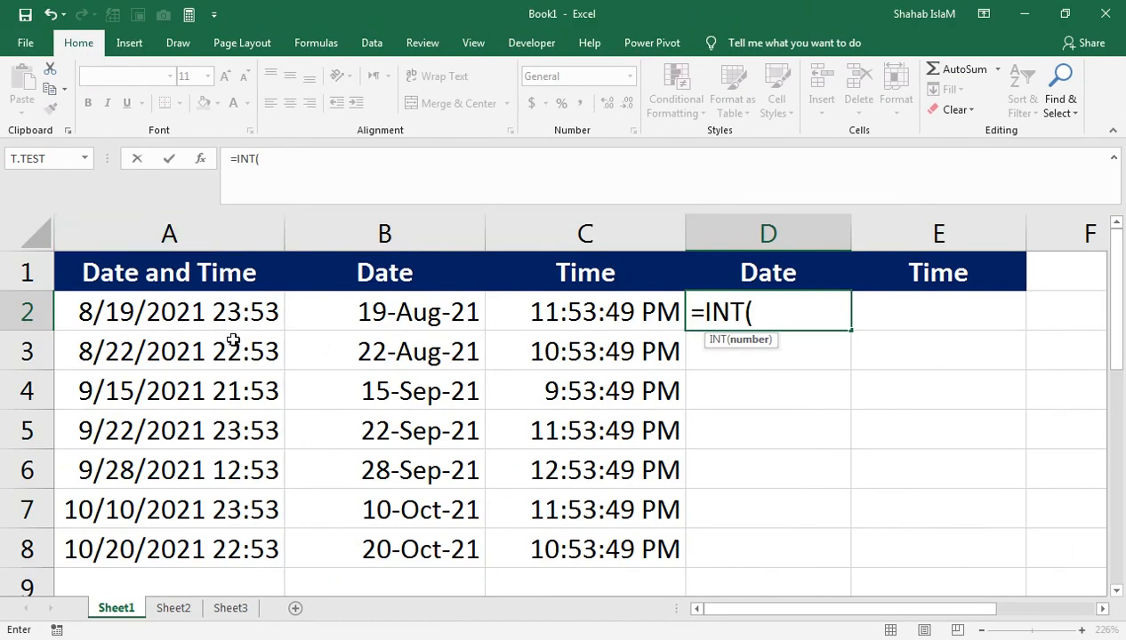
left_click(225, 318)
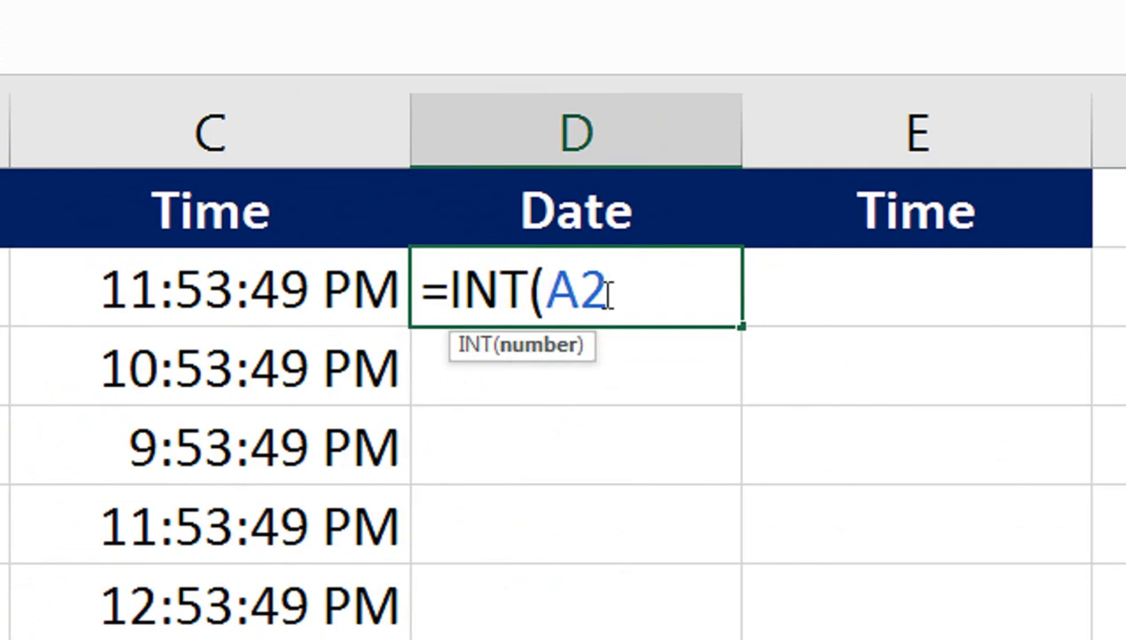
type(")")
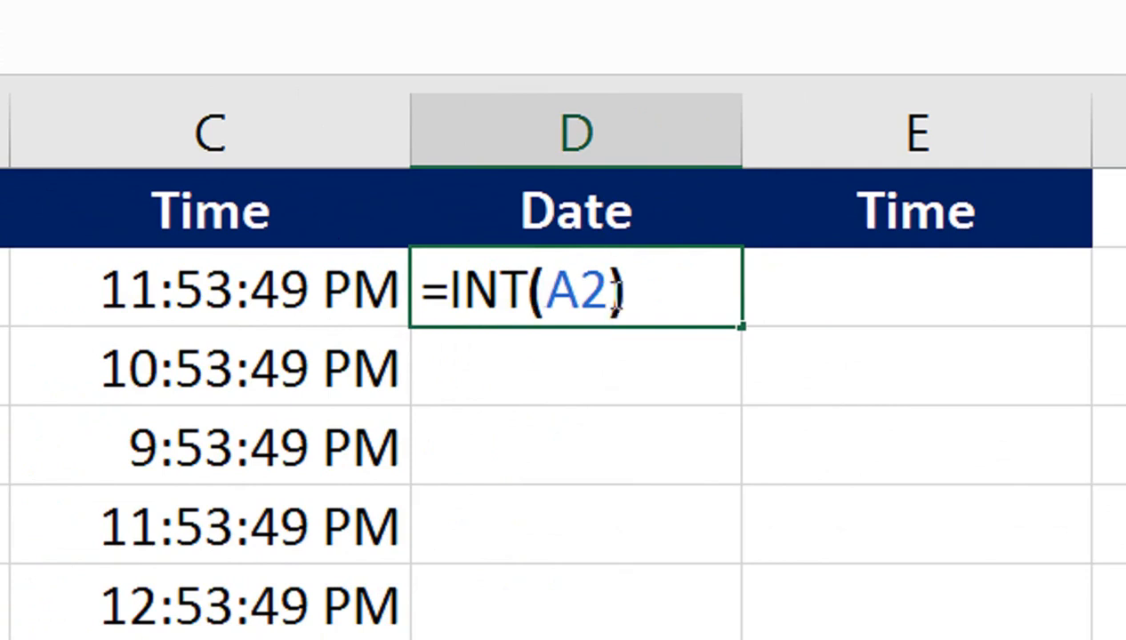
key("Return")
Step: Format cell D2 in the 19-Aug-21 date style and fill it down the data rows, adjusting column D's width
left_click(612, 294)
double_click(742, 153)
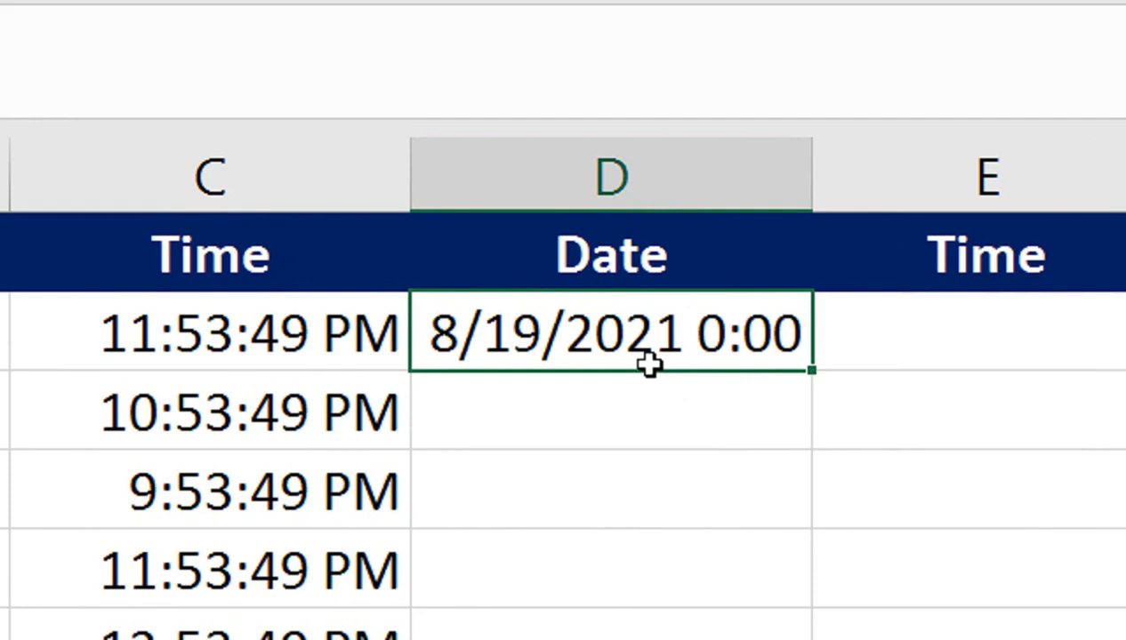
key("ctrl+shift+3")
double_click(814, 368)
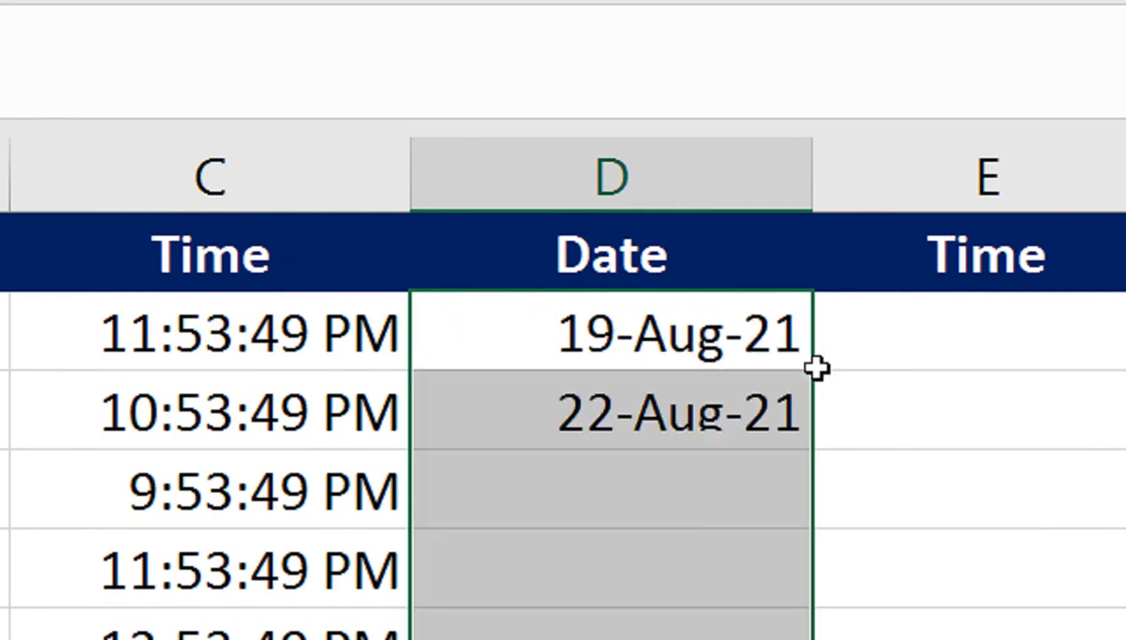
left_click_drag(812, 193, 742, 236)
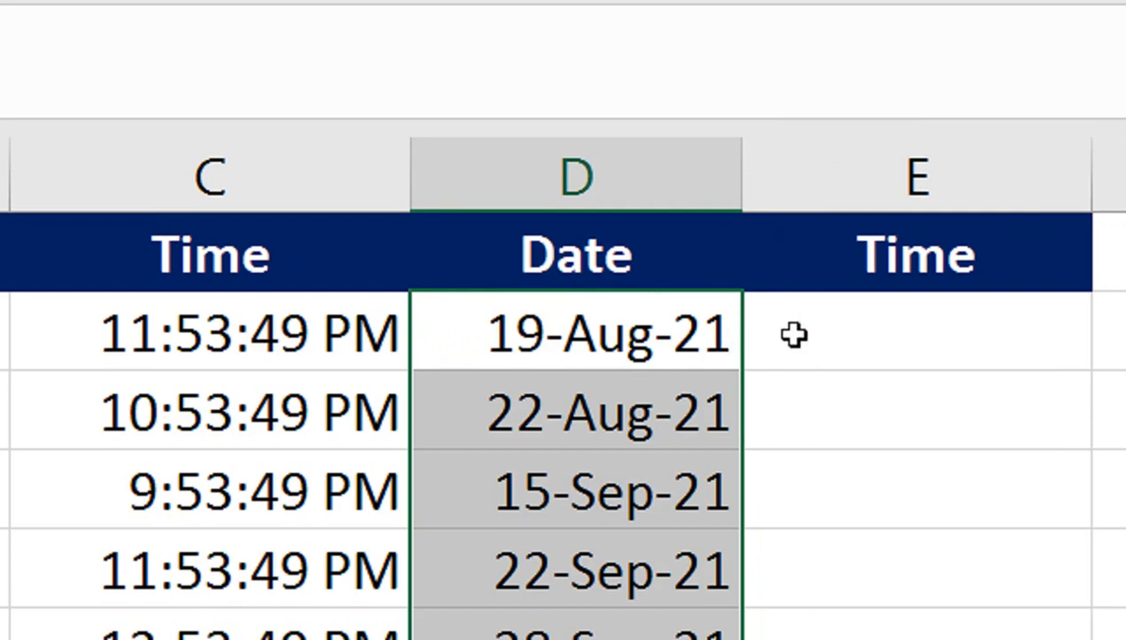
Step: Enter =A2-D2 in cell E2 to extract the time by subtracting the date
left_click(817, 335)
type("=")
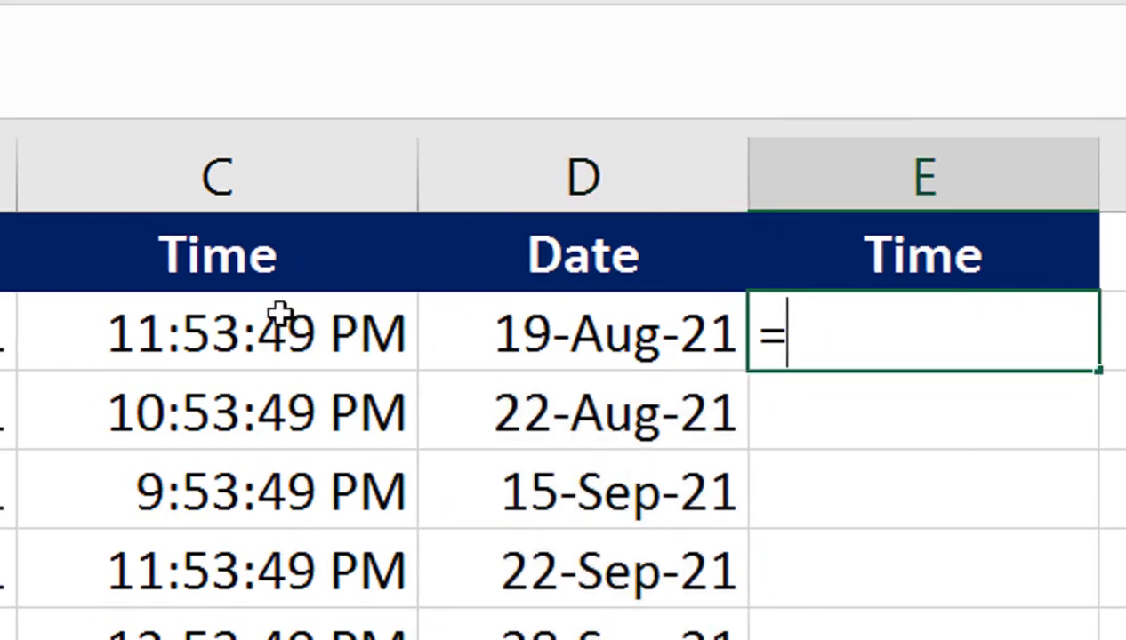
left_click(259, 326)
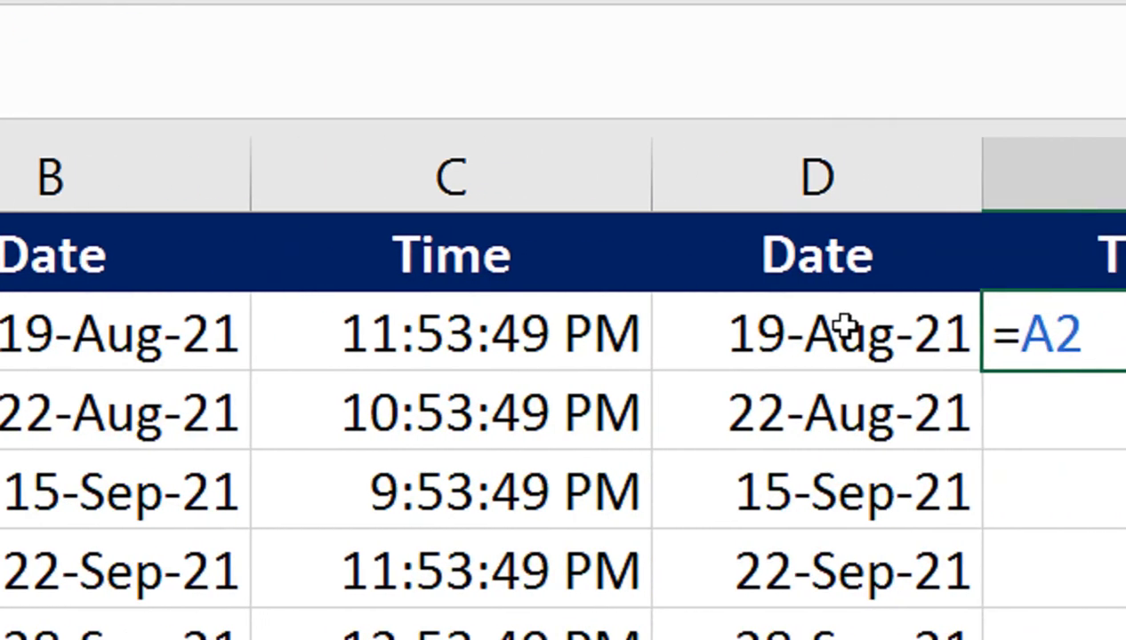
type("-")
left_click(909, 325)
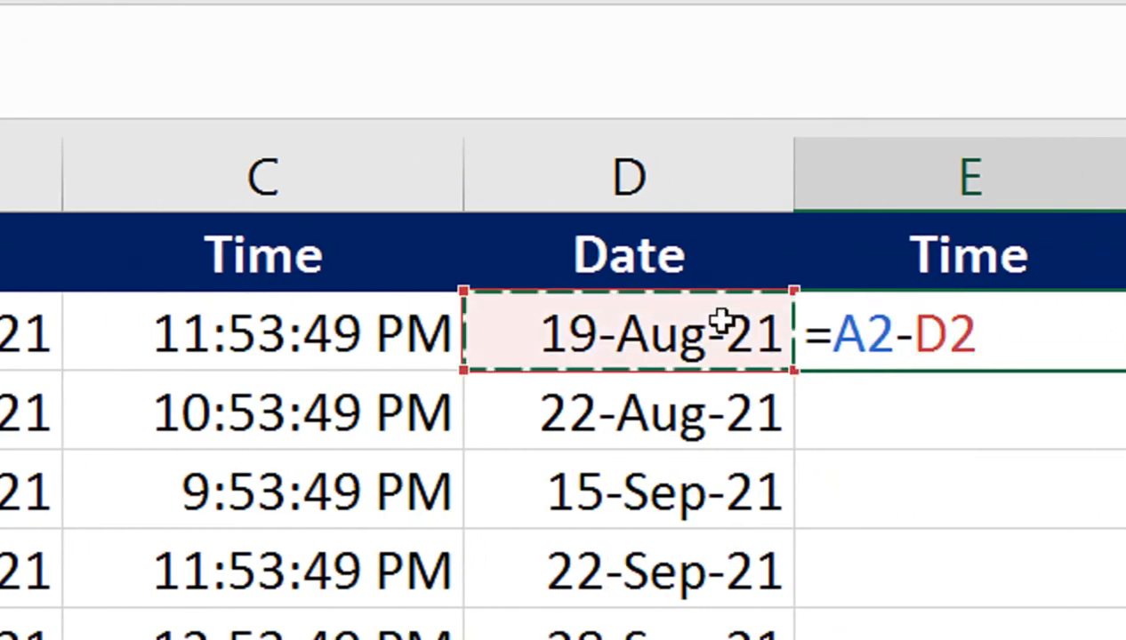
key("Return")
Step: Format cell E2 in the hours-and-minutes AM/PM time style and fill its formula down through E8
left_click(937, 331)
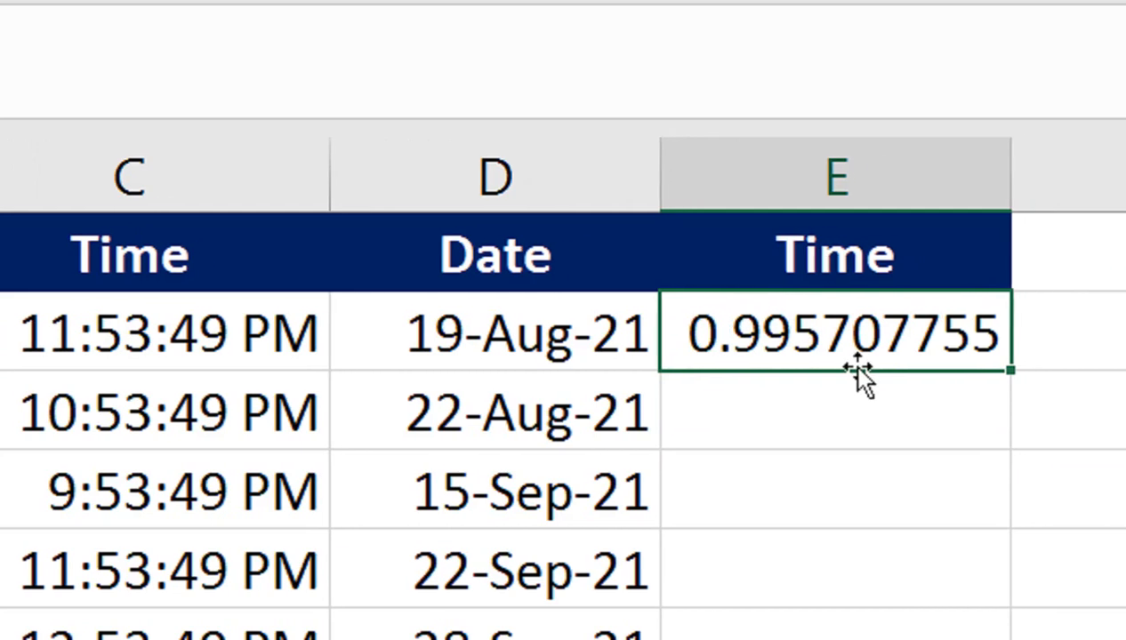
key("ctrl+shift+2")
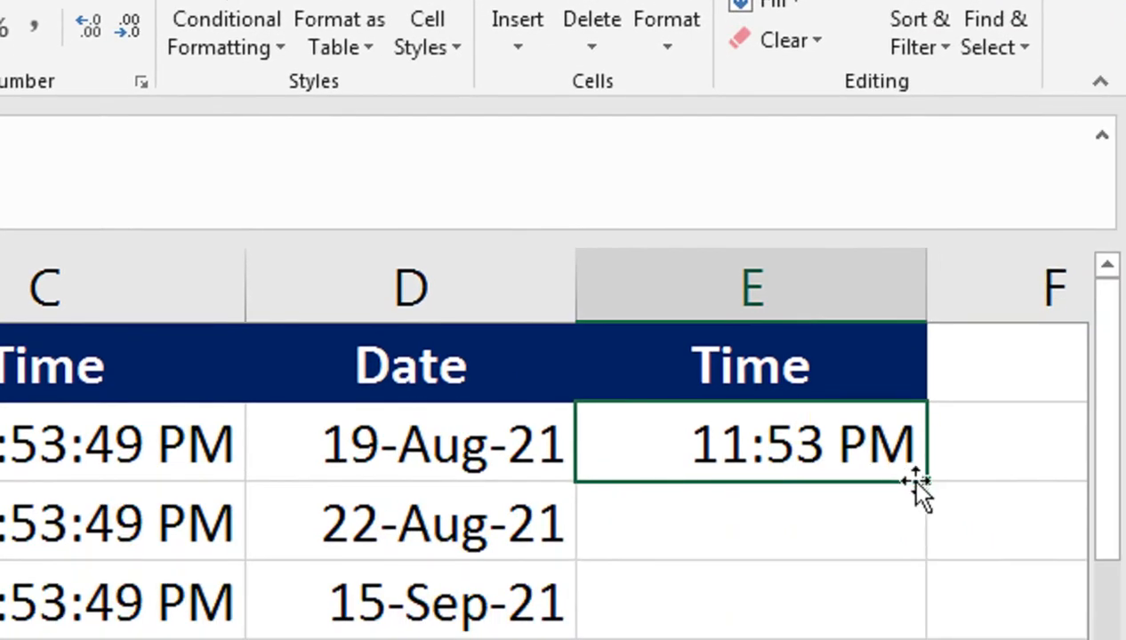
left_click_drag(929, 480, 916, 500)
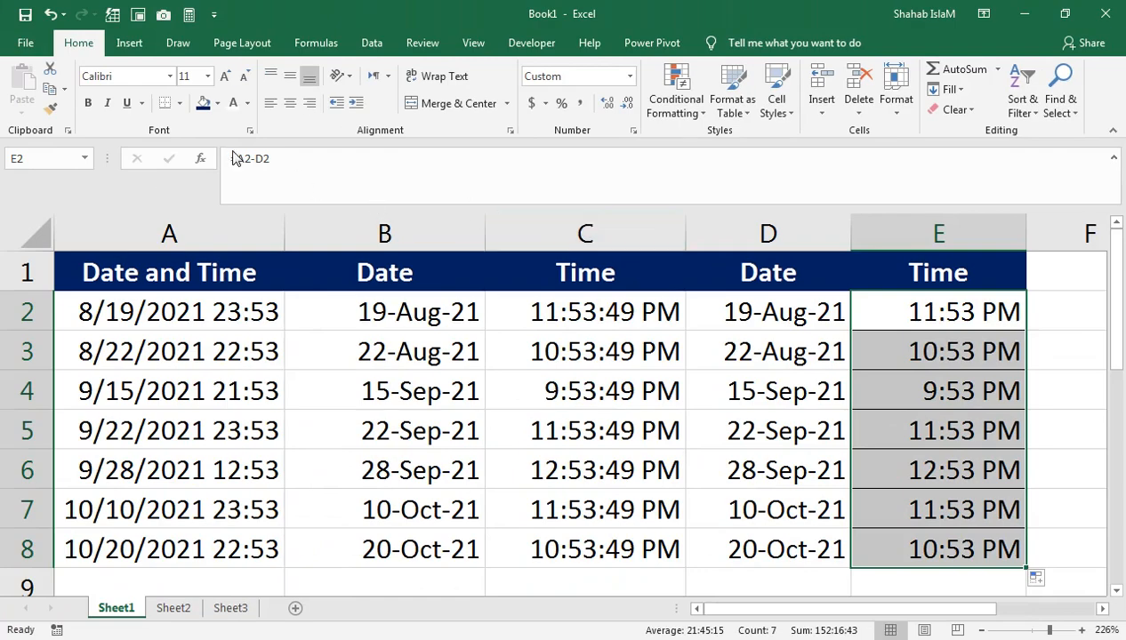
left_click(179, 103)
left_click(289, 253)
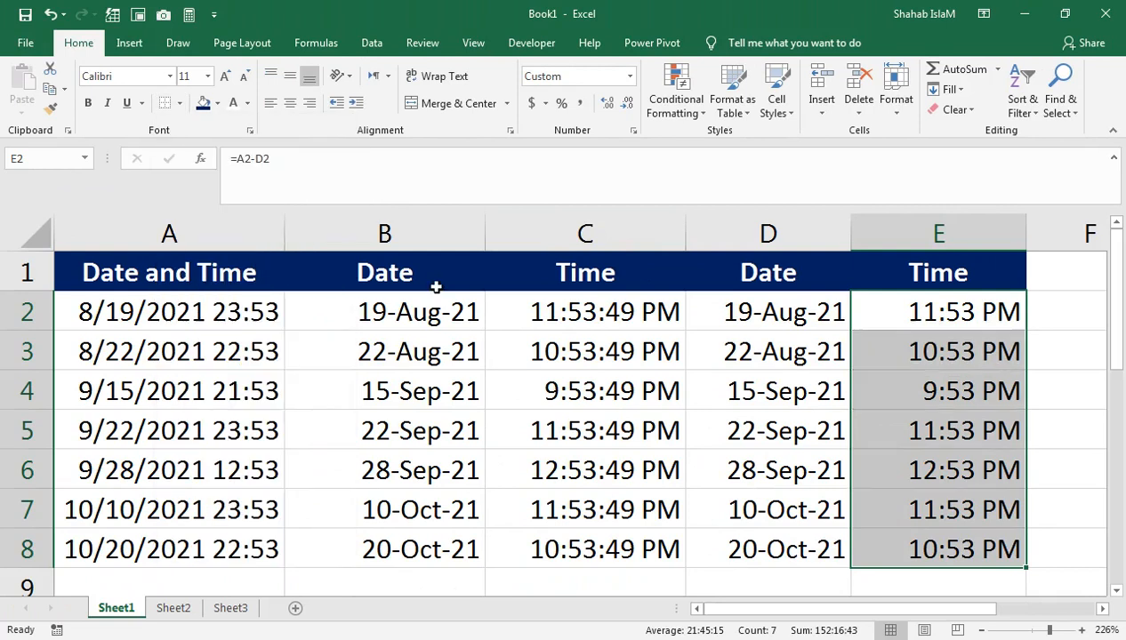
left_click(899, 371)
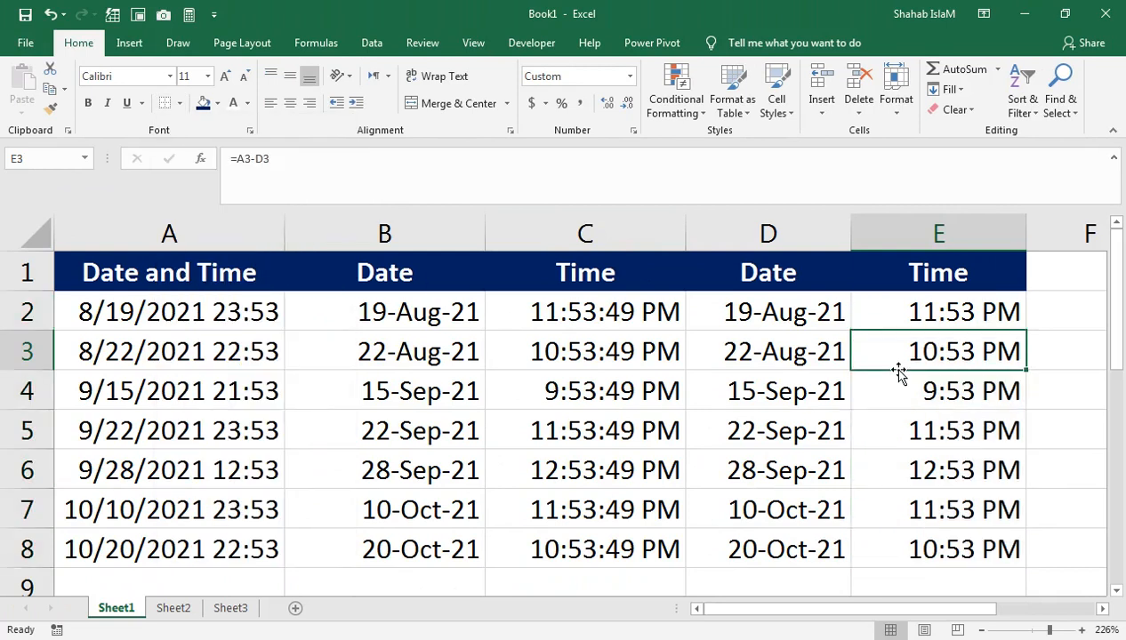
Step: Insert a blank column between the Date and Time column A and the Date column B
right_click(376, 230)
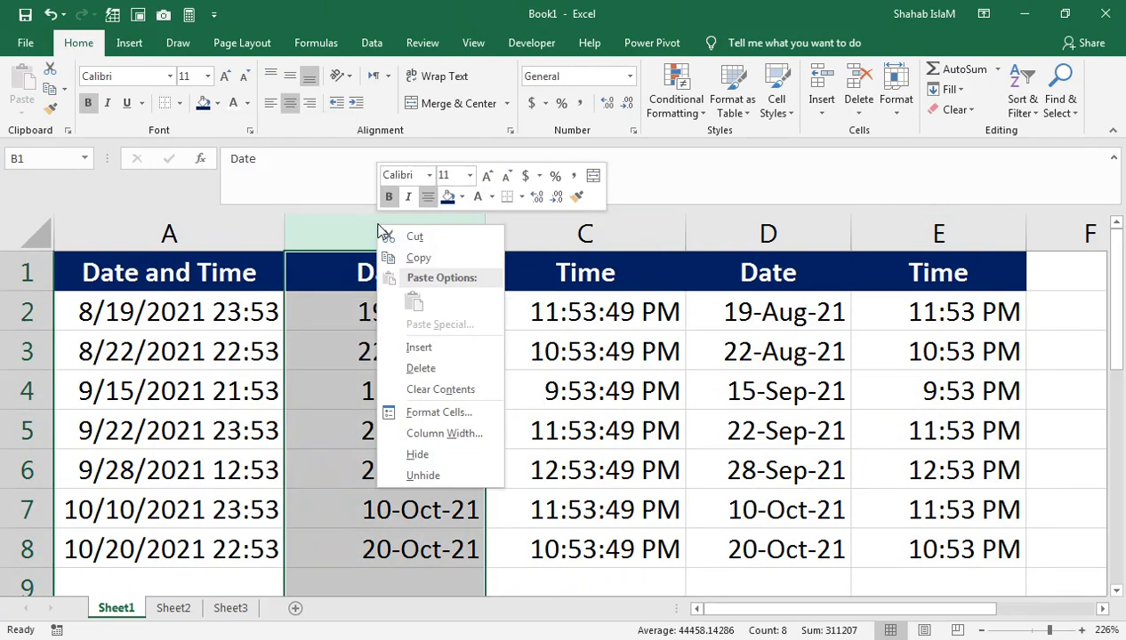
left_click(411, 345)
right_click(541, 235)
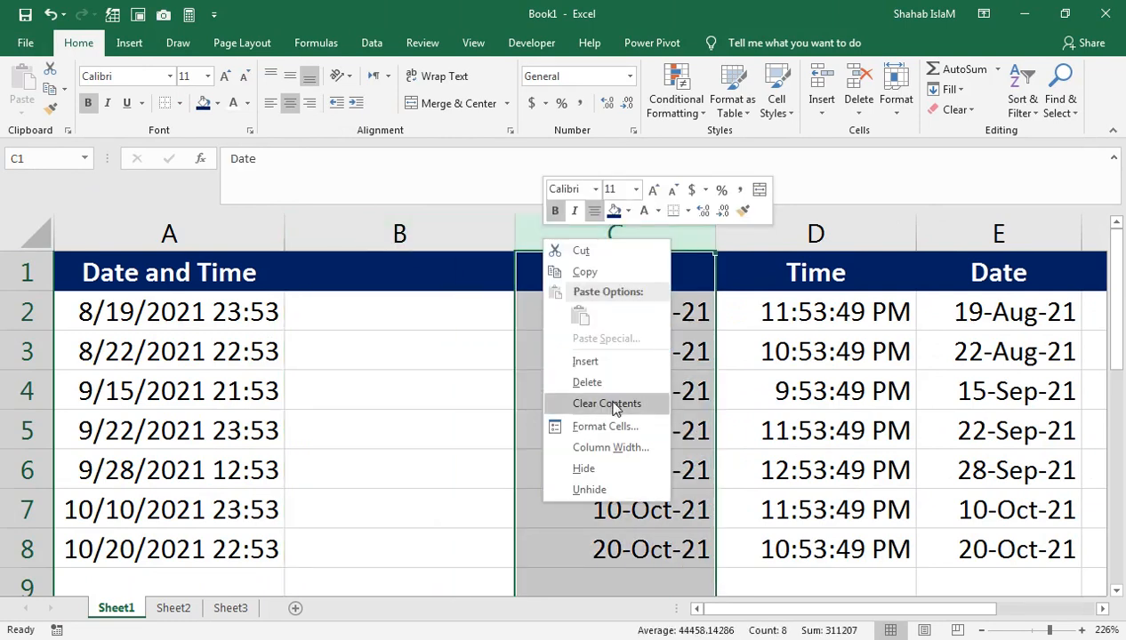
left_click(573, 363)
right_click(643, 254)
left_click(674, 384)
Step: Enter the header DATE in cell B1 of the blank column
left_click(433, 274)
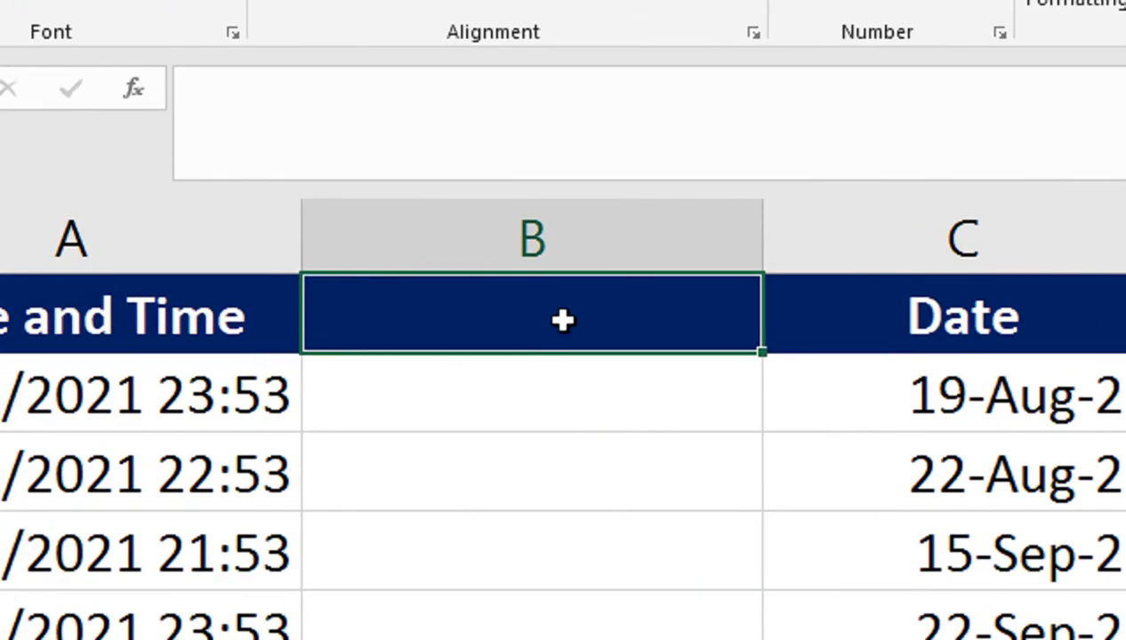
type("=dat")
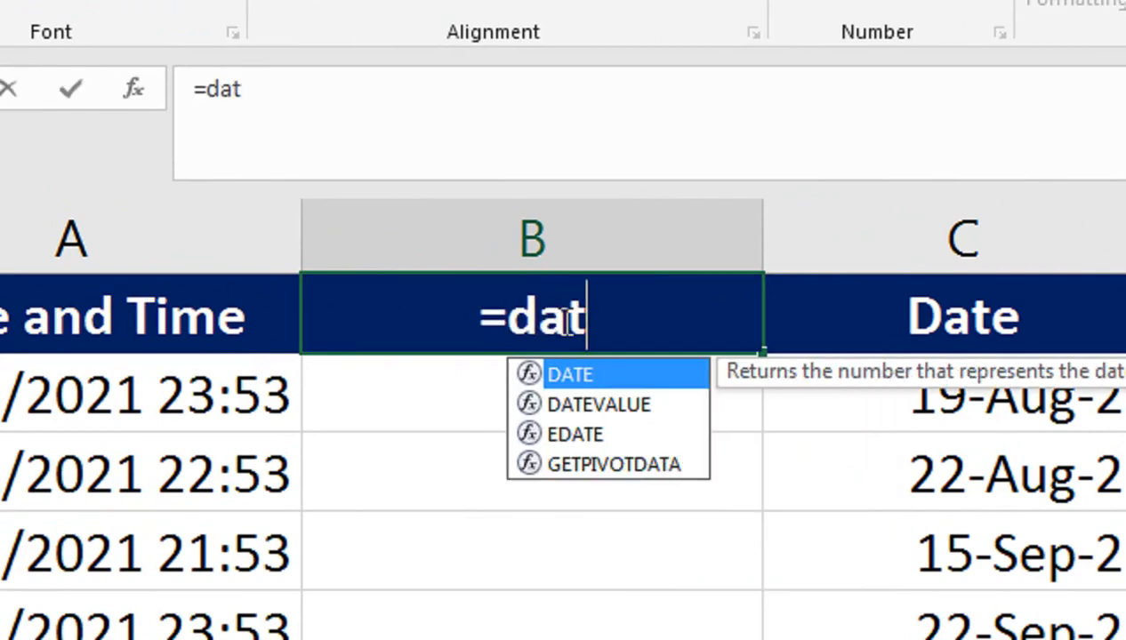
key("Escape")
key("BackSpace")
type("DATE")
key("Return")
Step: Enter =LEFT(A2,5) in cell B2 to extract the date's serial number
type("=")
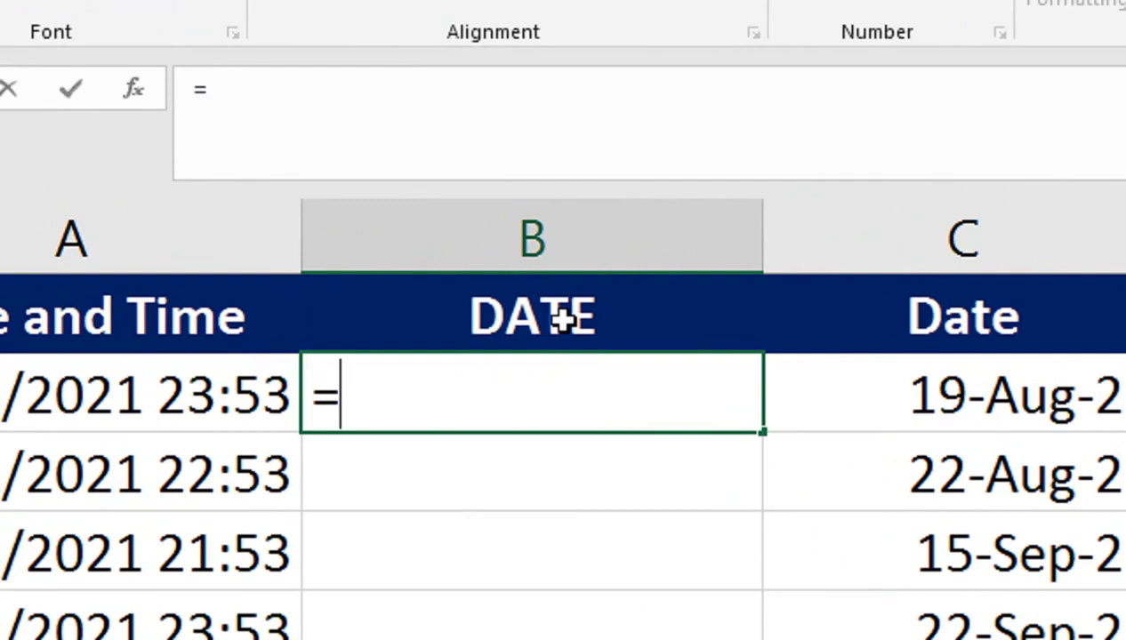
type("LEFT(")
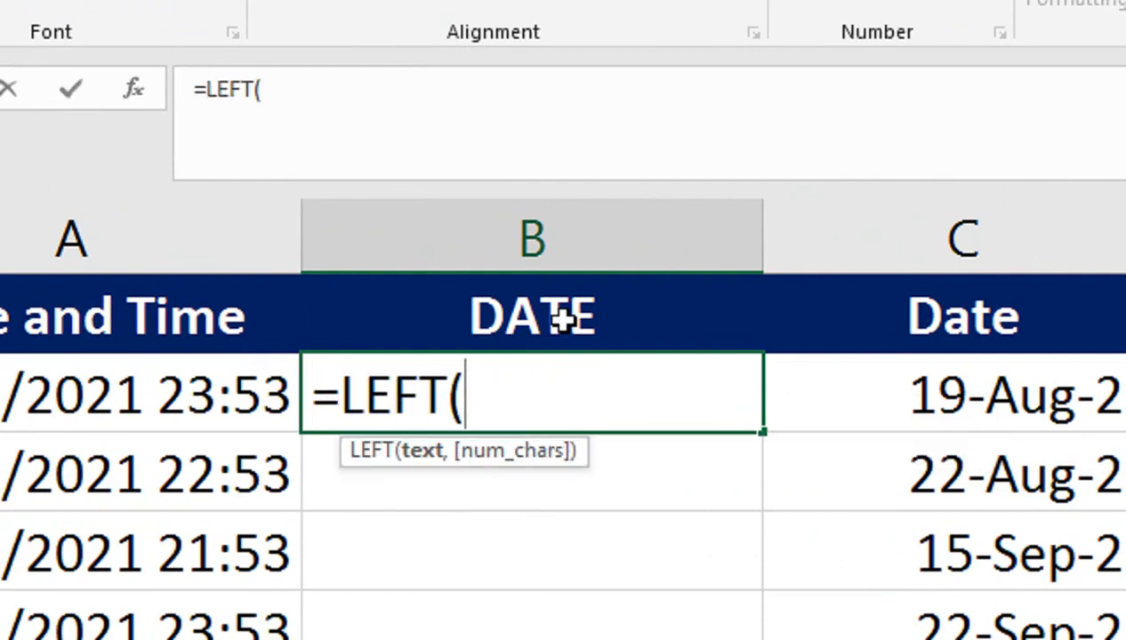
left_click(231, 391)
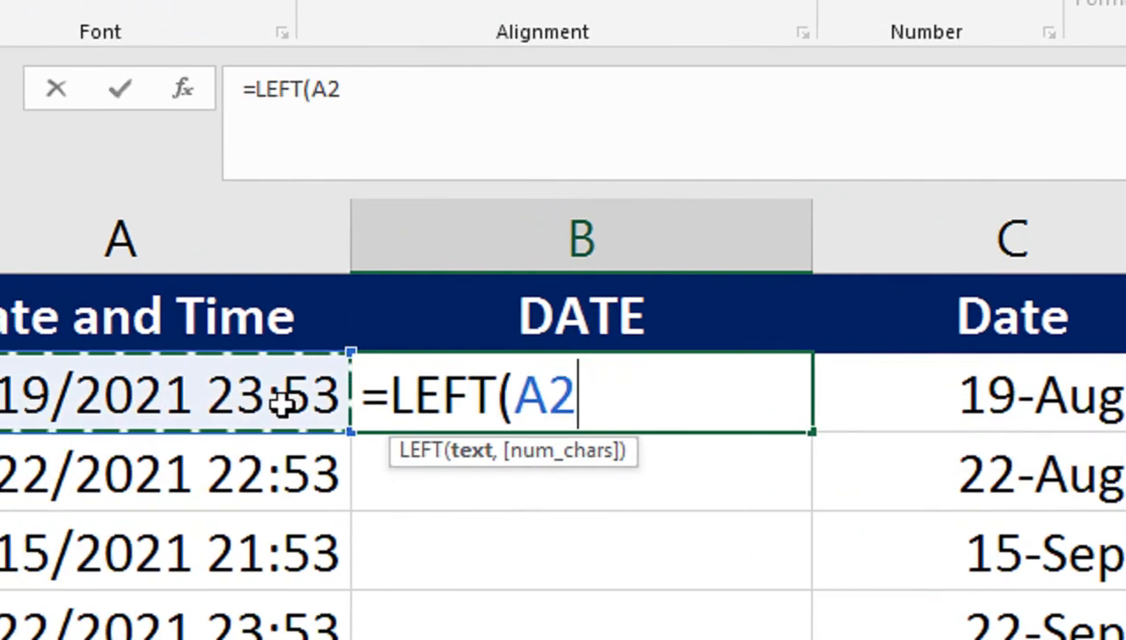
type(",5)")
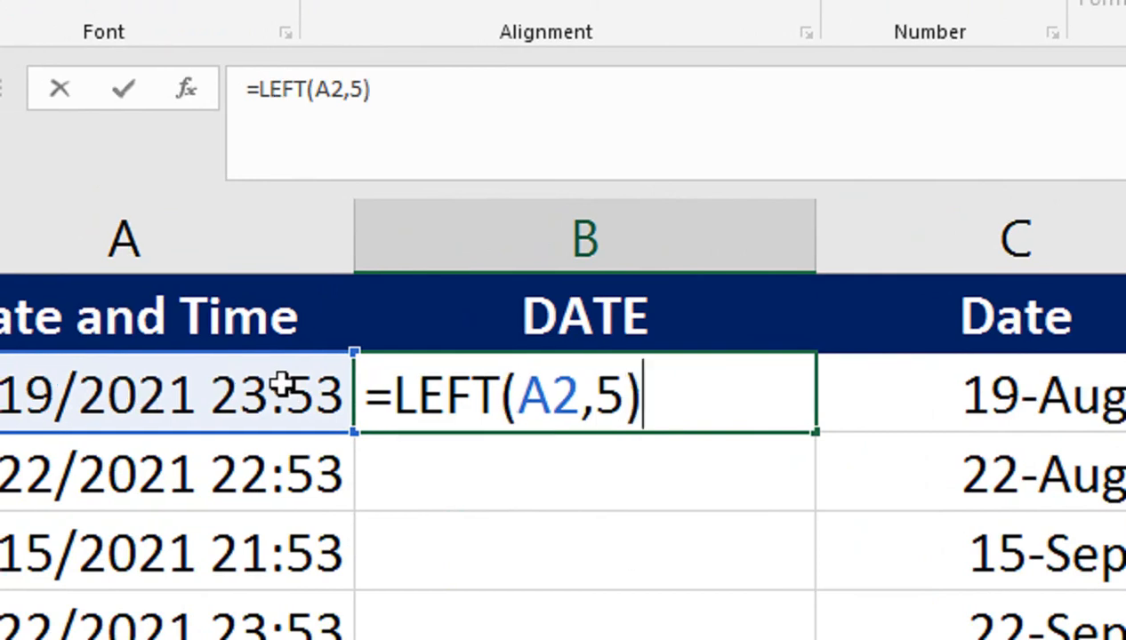
key("Return")
left_click(432, 372)
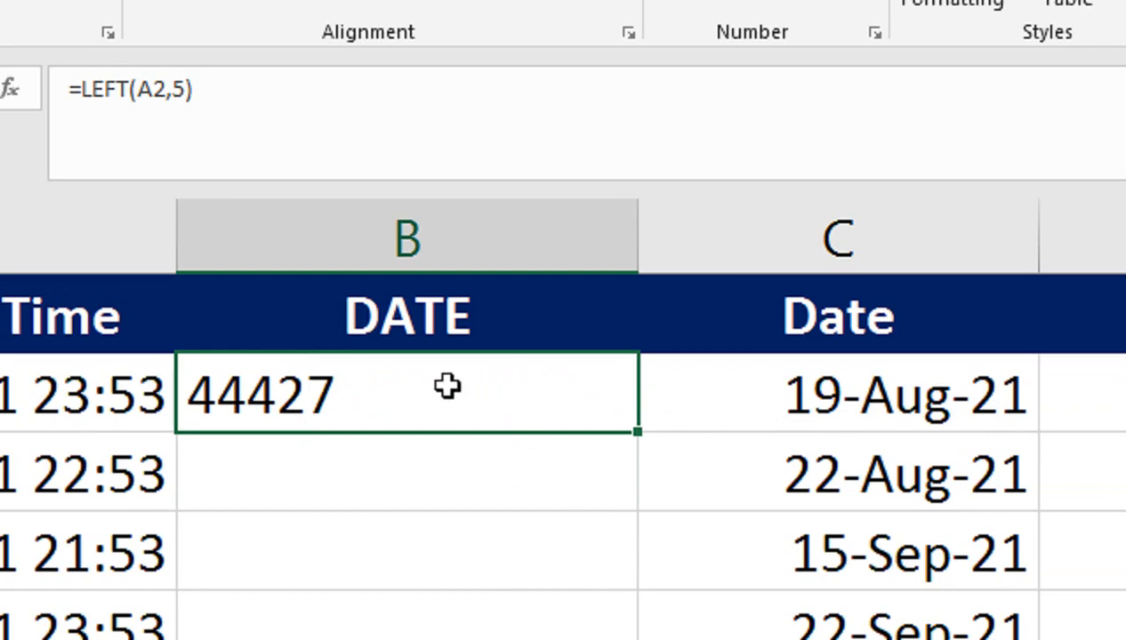
Step: Enter the sample text AFSD in cell B3 to compare its alignment with B2, and clear it again
left_click(368, 448)
type("AFSD")
key("Return")
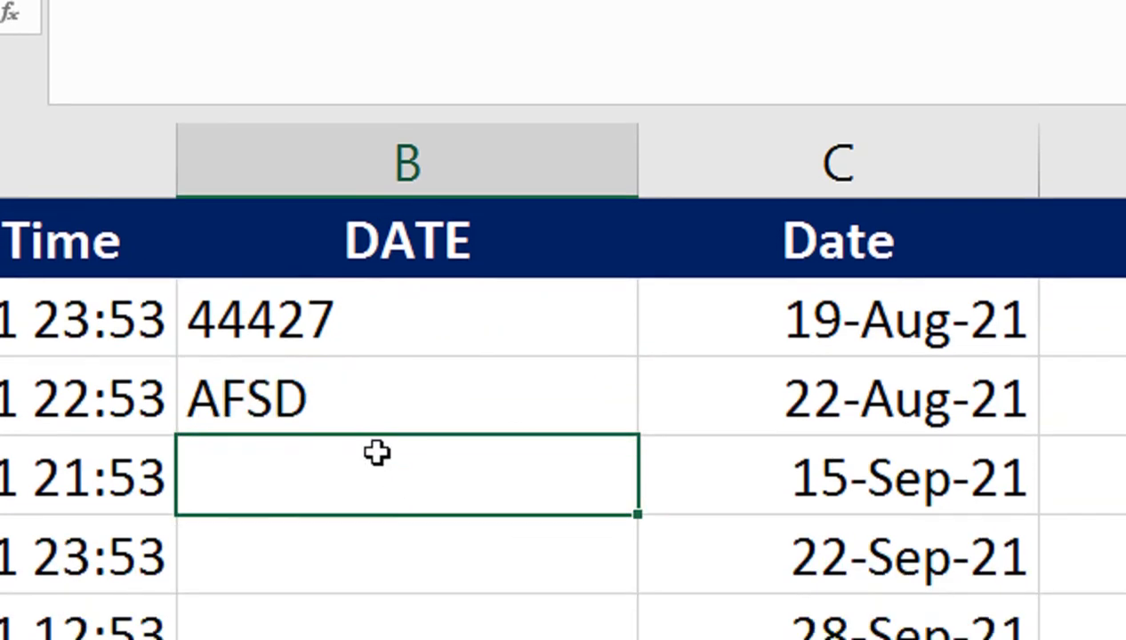
left_click(349, 434)
left_click(318, 374)
left_click(333, 412)
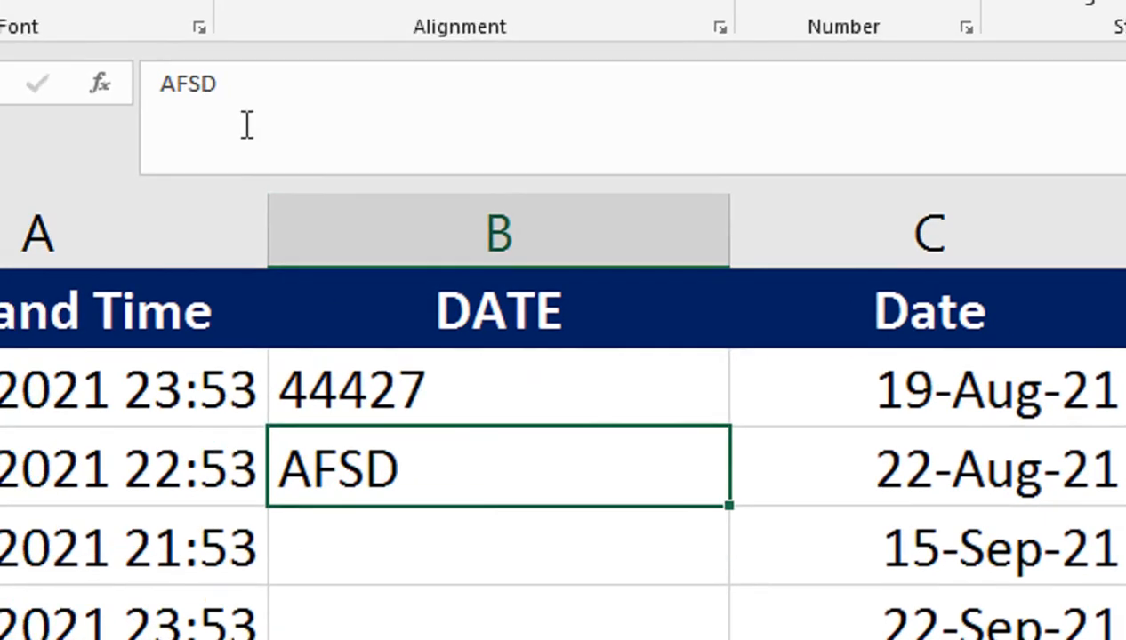
key("Delete")
Step: Fill the LEFT formula from B2 down through B8 and replace the formulas with their values
left_click(218, 311)
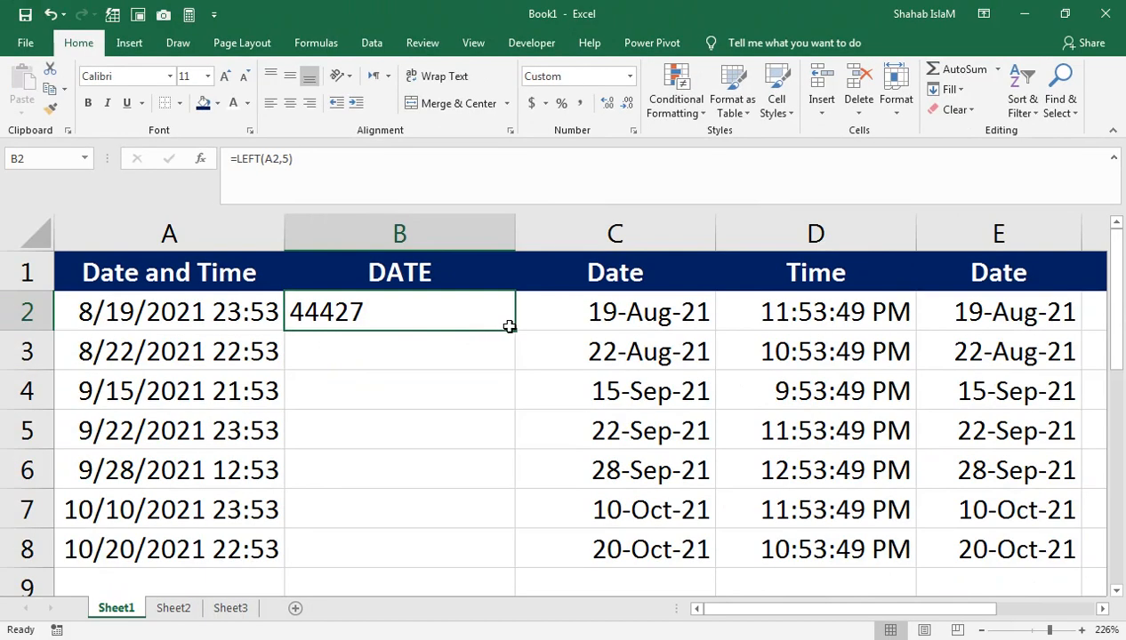
left_click_drag(510, 327, 486, 544)
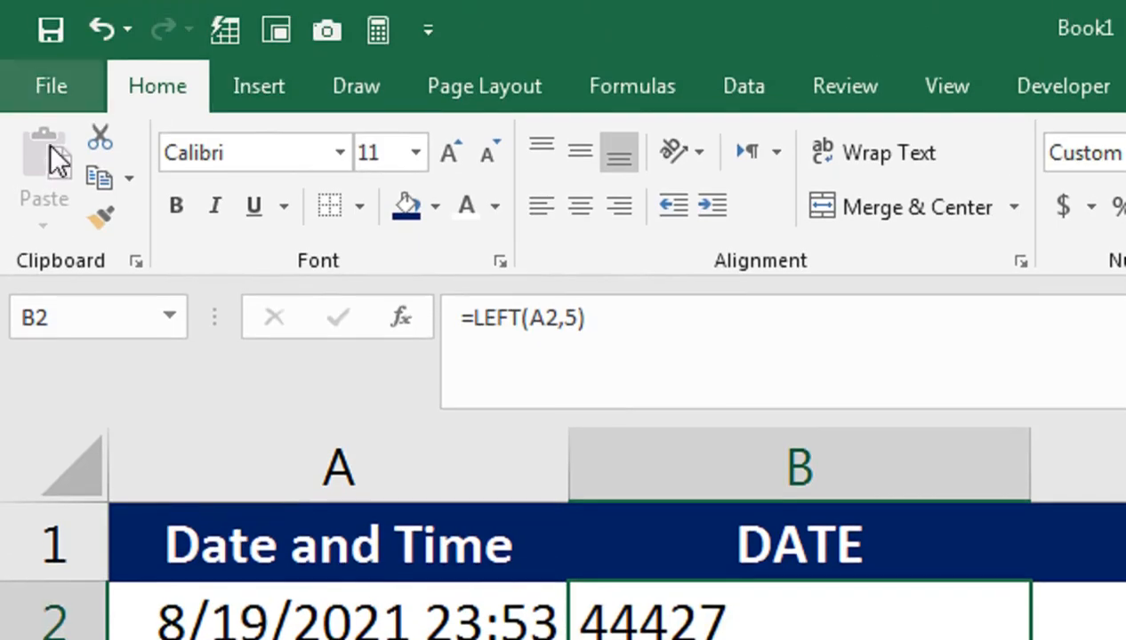
left_click(129, 179)
left_click(153, 225)
left_click(41, 227)
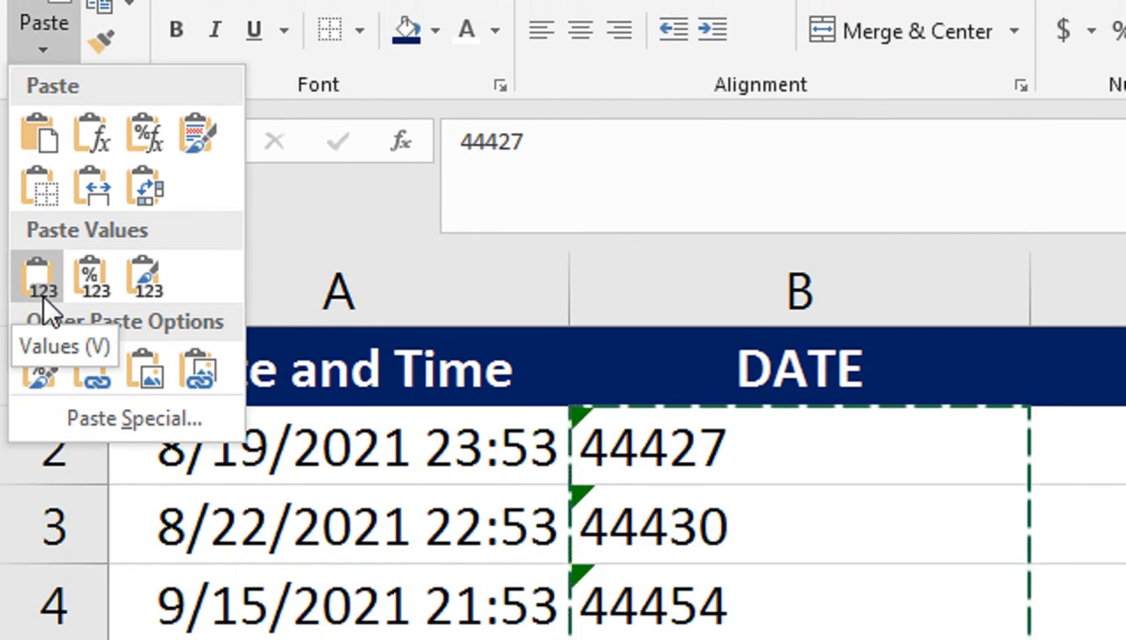
left_click(42, 293)
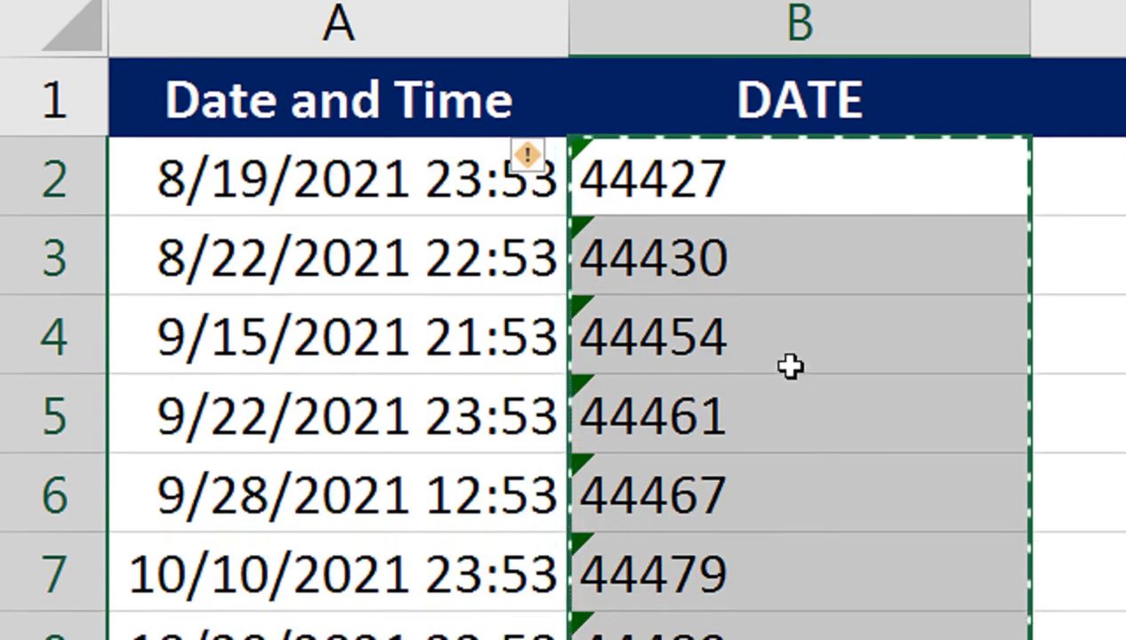
Step: Convert the text entries in B2:B8 to numbers and format them in the 19-Aug-21 date style
mouse_move(543, 160)
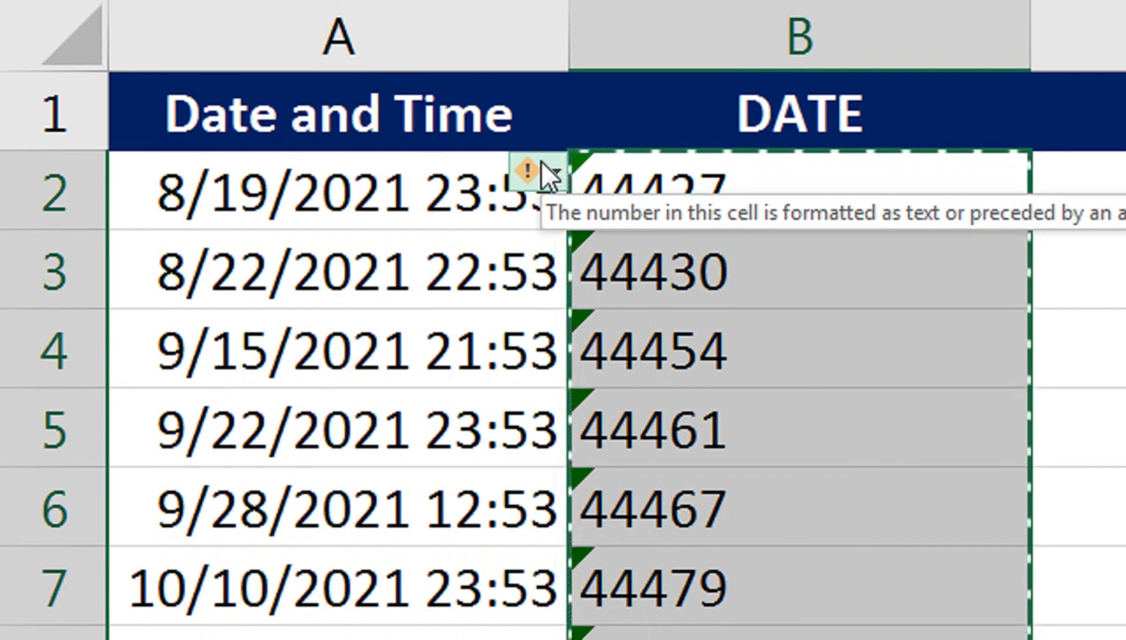
left_click(542, 162)
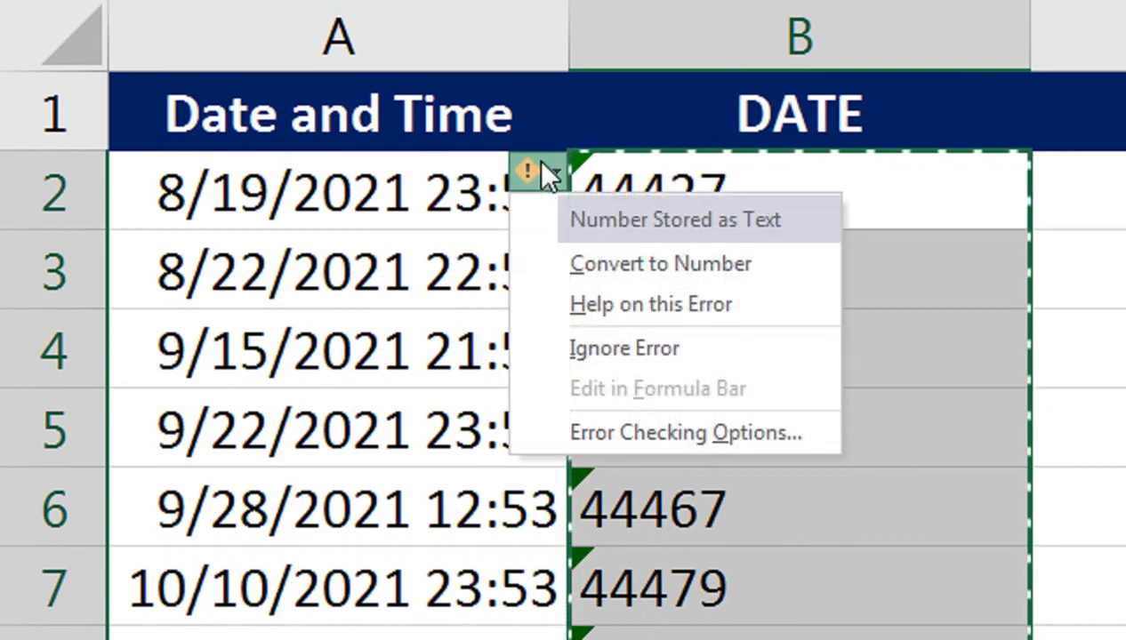
left_click(572, 274)
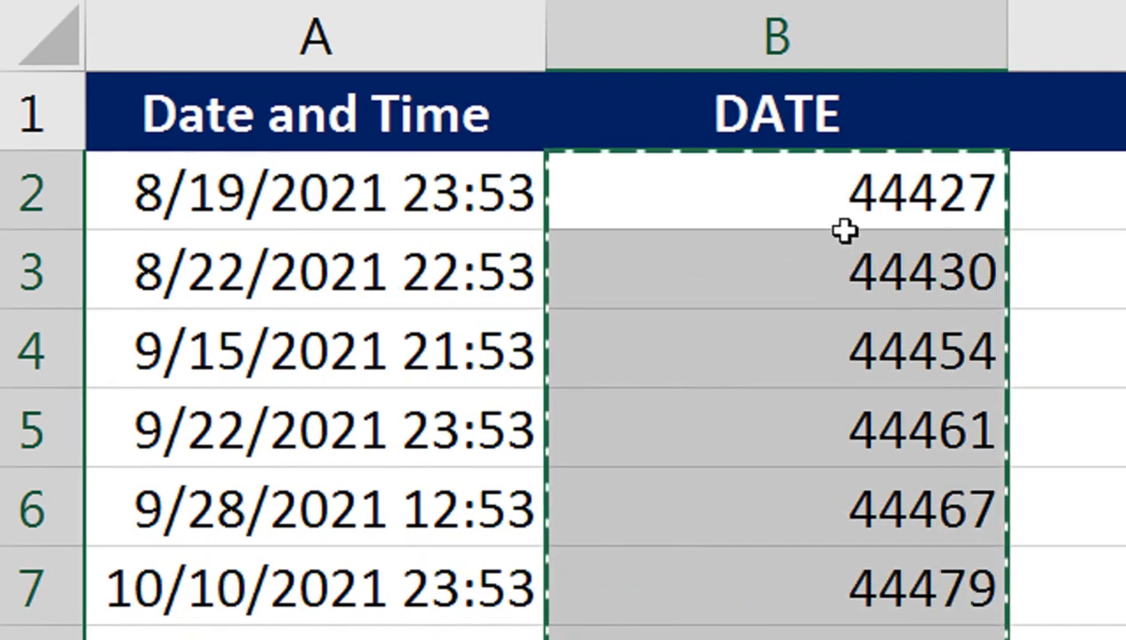
key("ctrl+shift+3")
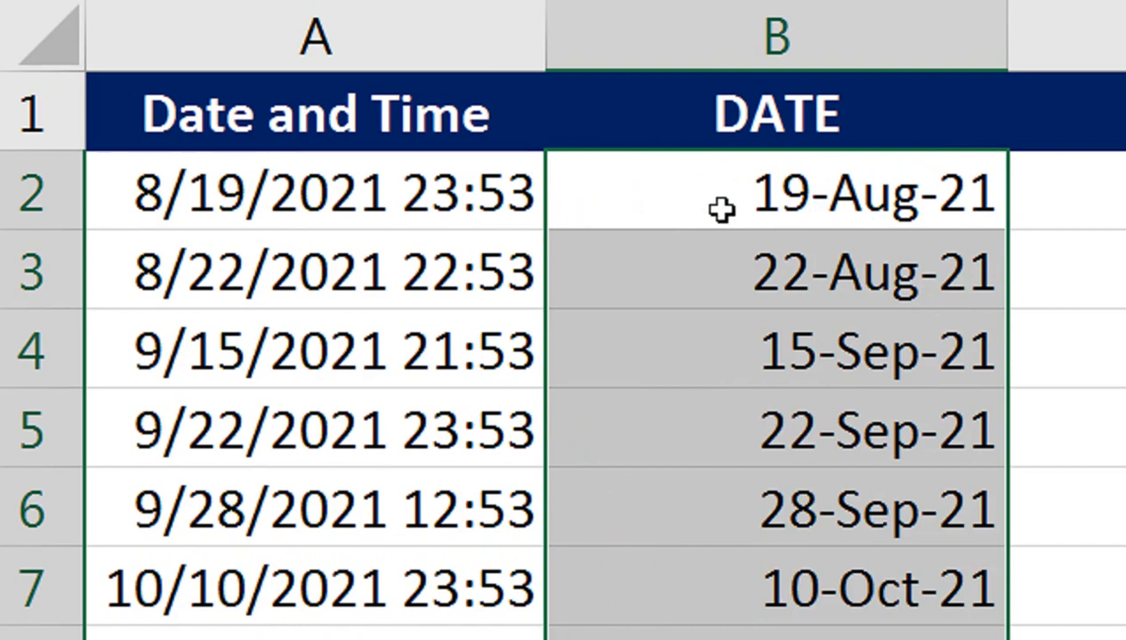
left_click(789, 322)
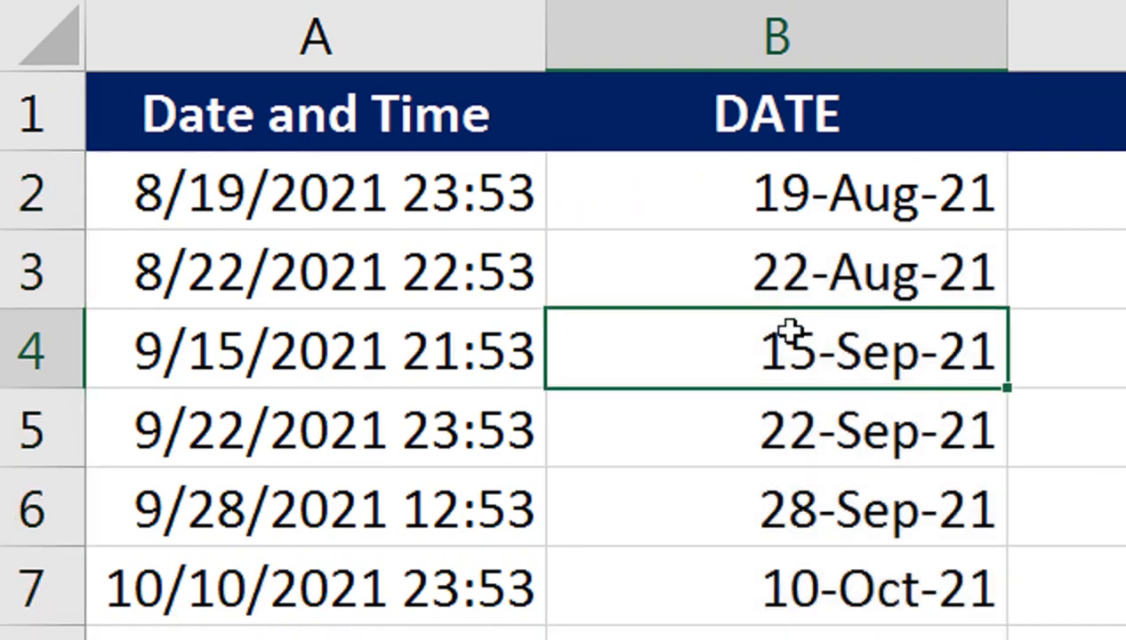
left_click(725, 296)
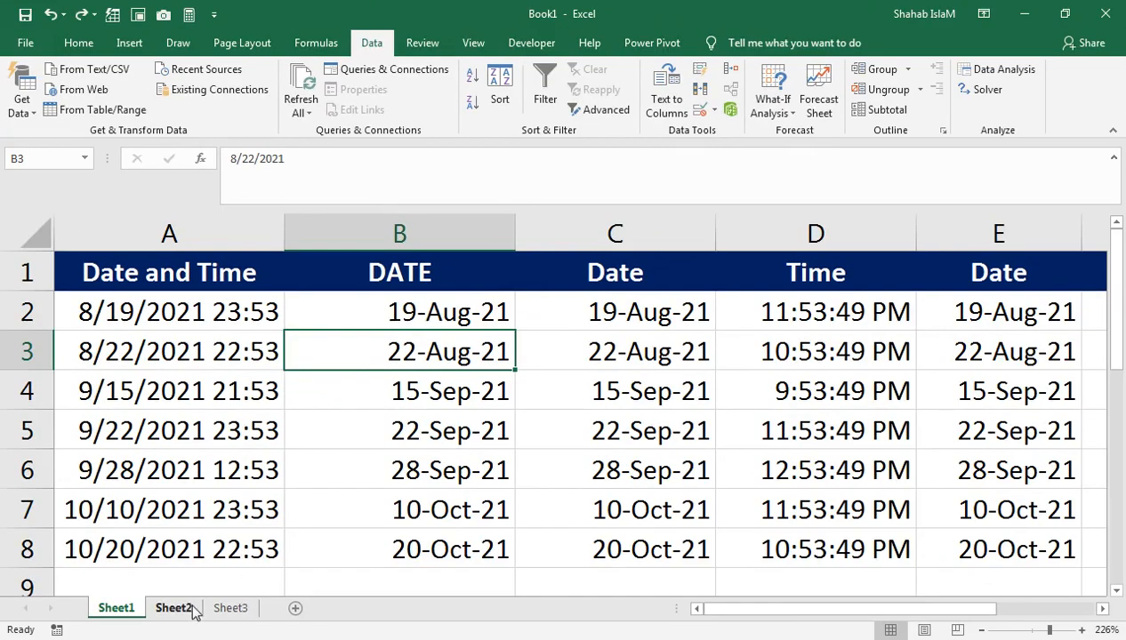
Step: Split the date-and-time values in A2:A8 of Sheet2 with Text to Columns, using Fixed width and the suggested break between date and time
left_click(196, 609)
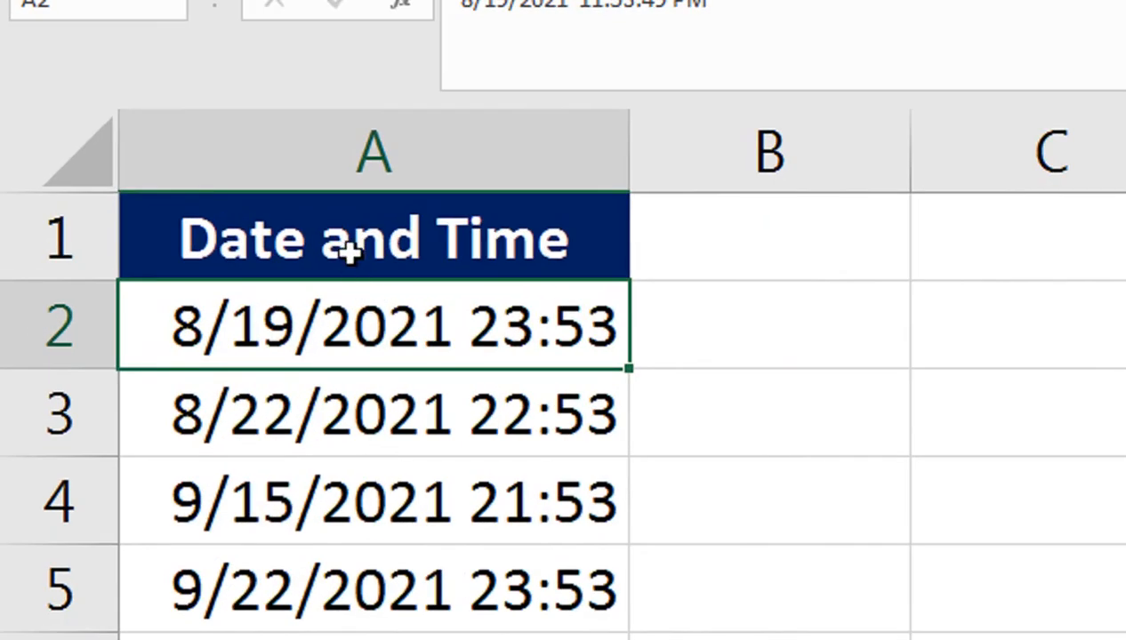
left_click_drag(363, 316, 352, 639)
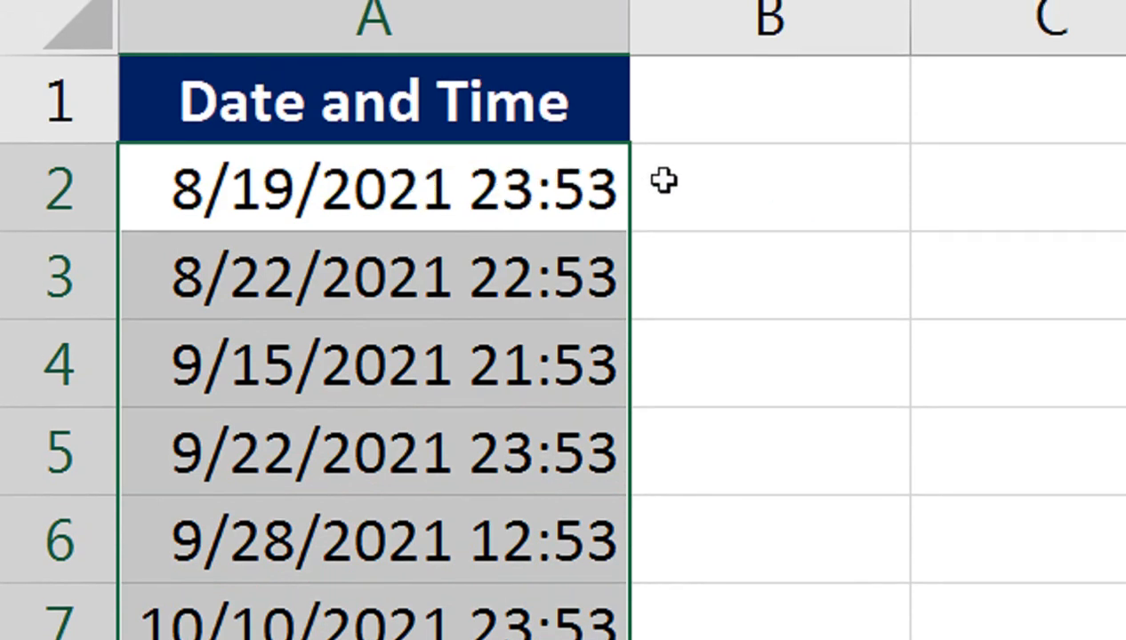
key("ctrl+q")
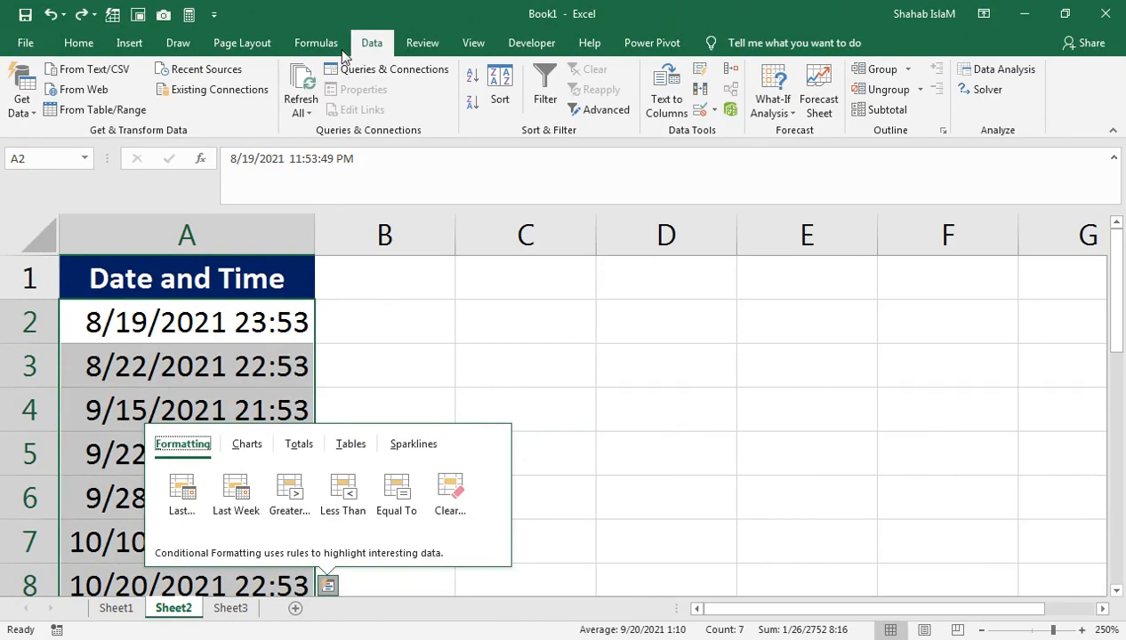
key("Escape")
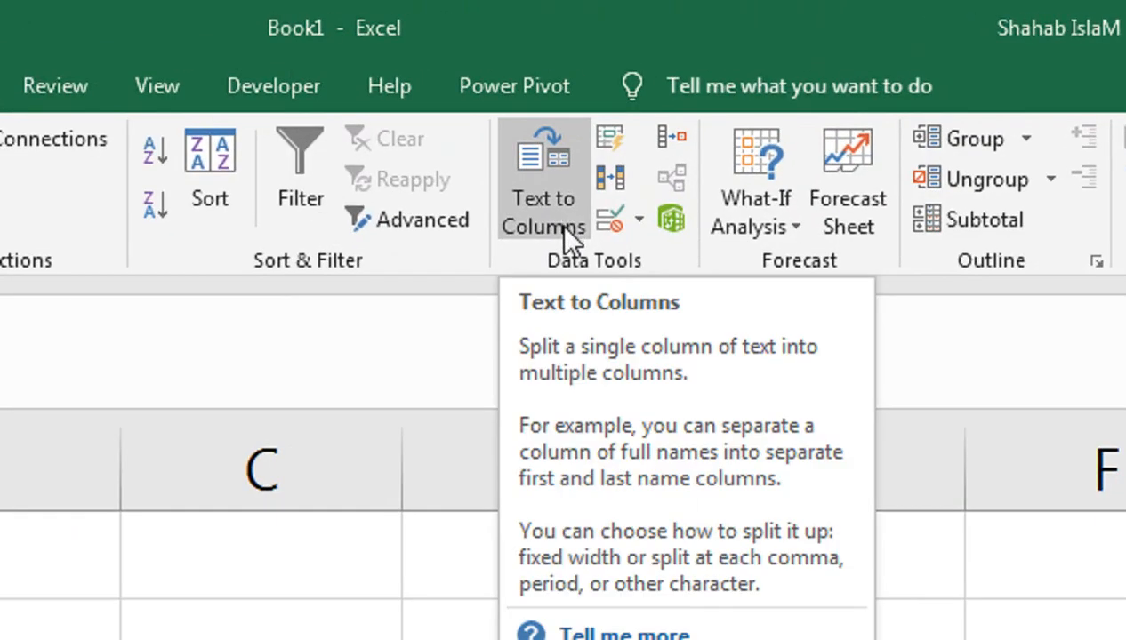
left_click(557, 223)
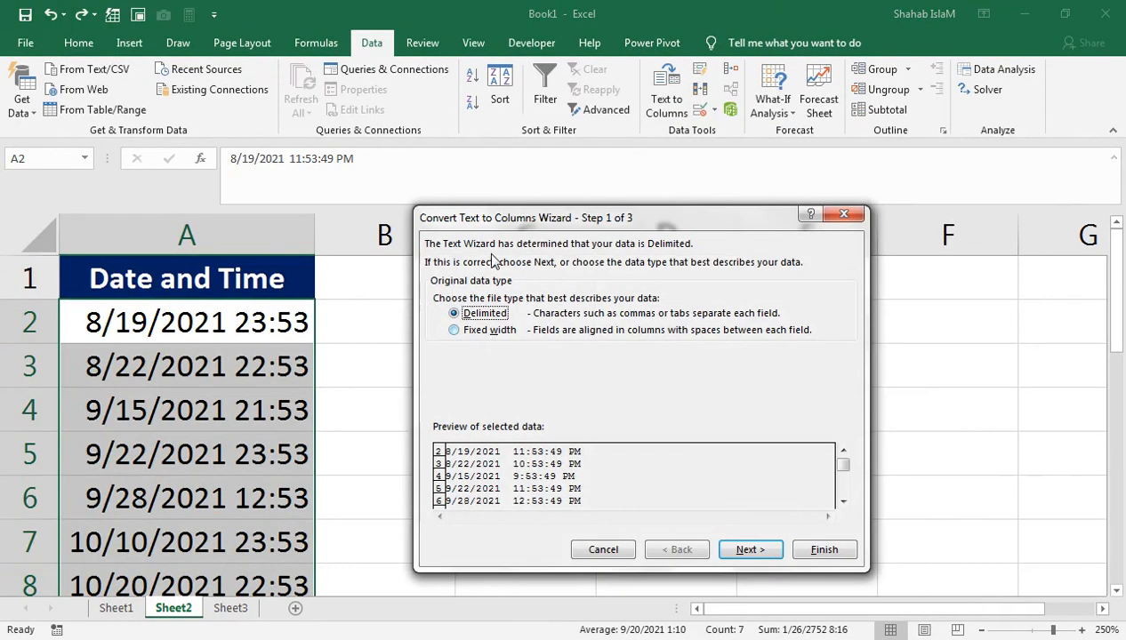
left_click_drag(511, 214, 438, 268)
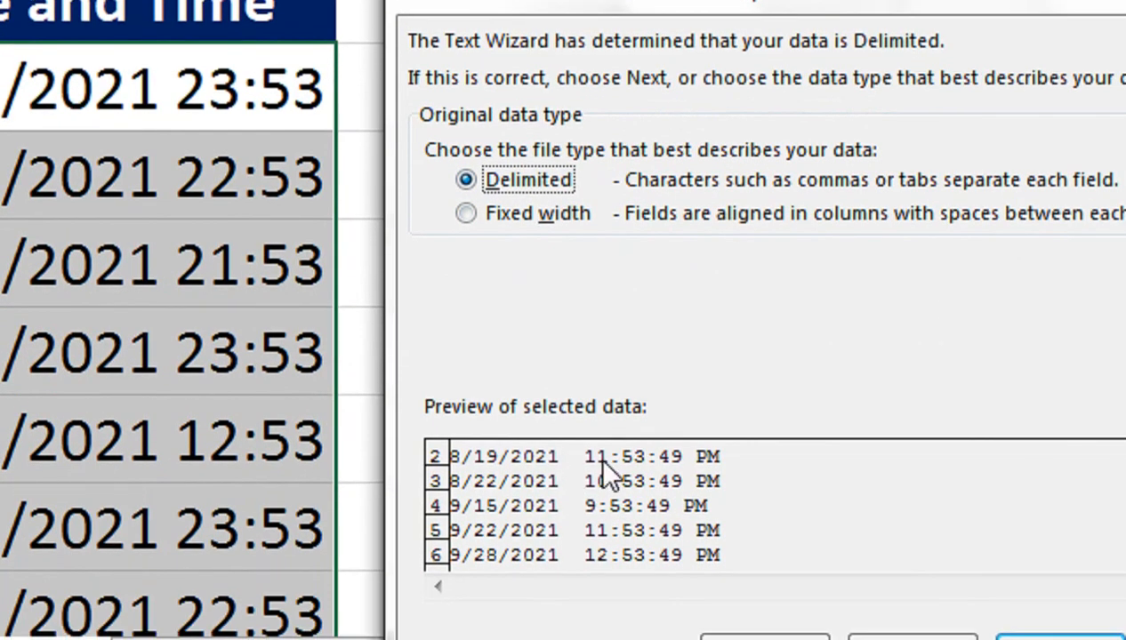
left_click(583, 233)
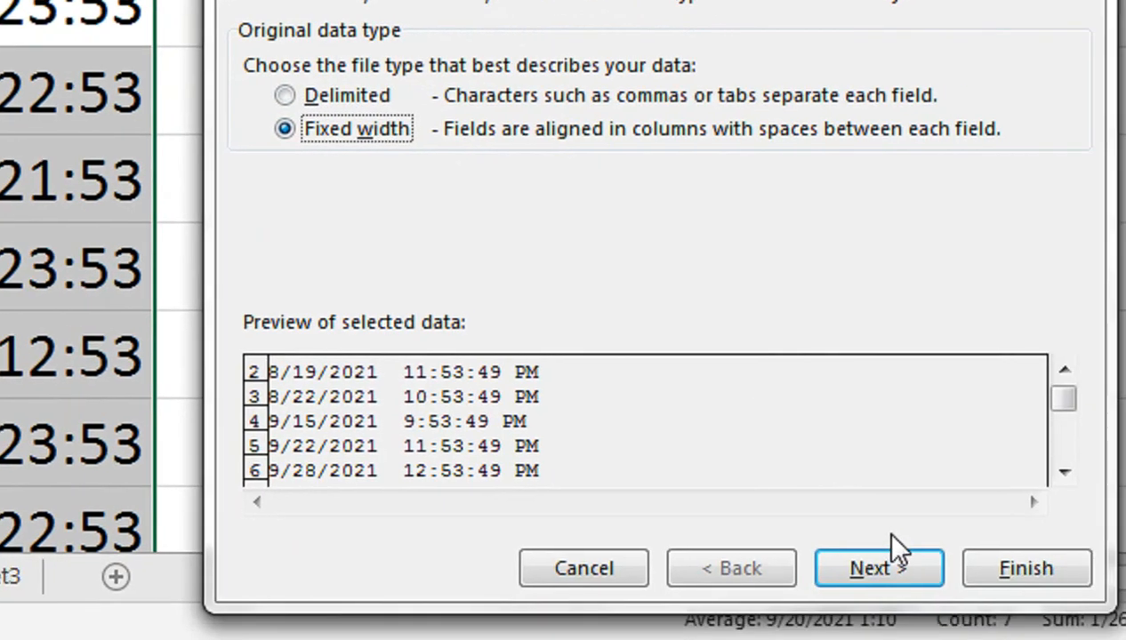
left_click(805, 569)
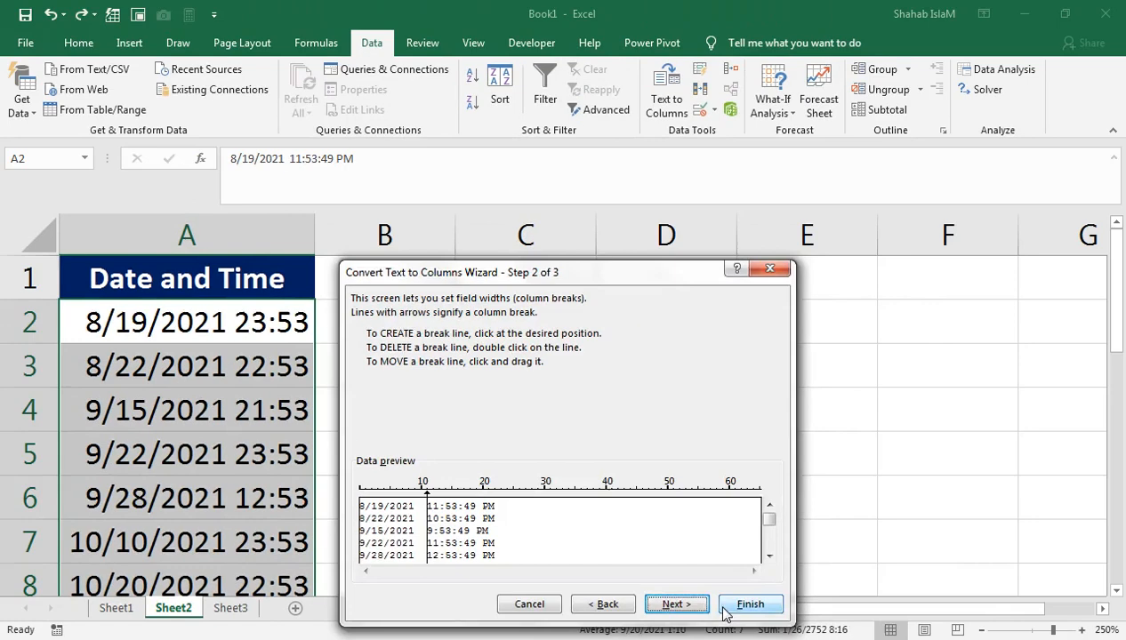
left_click(1005, 568)
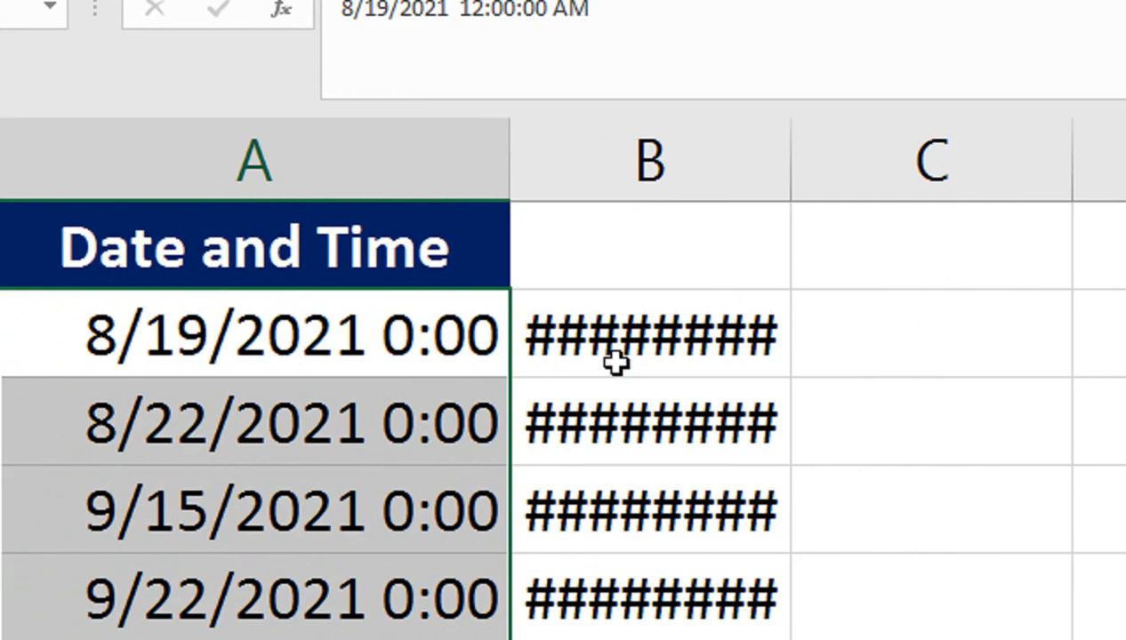
Step: Widen column B to fit its time values and enter the header TIME in B1
mouse_move(443, 328)
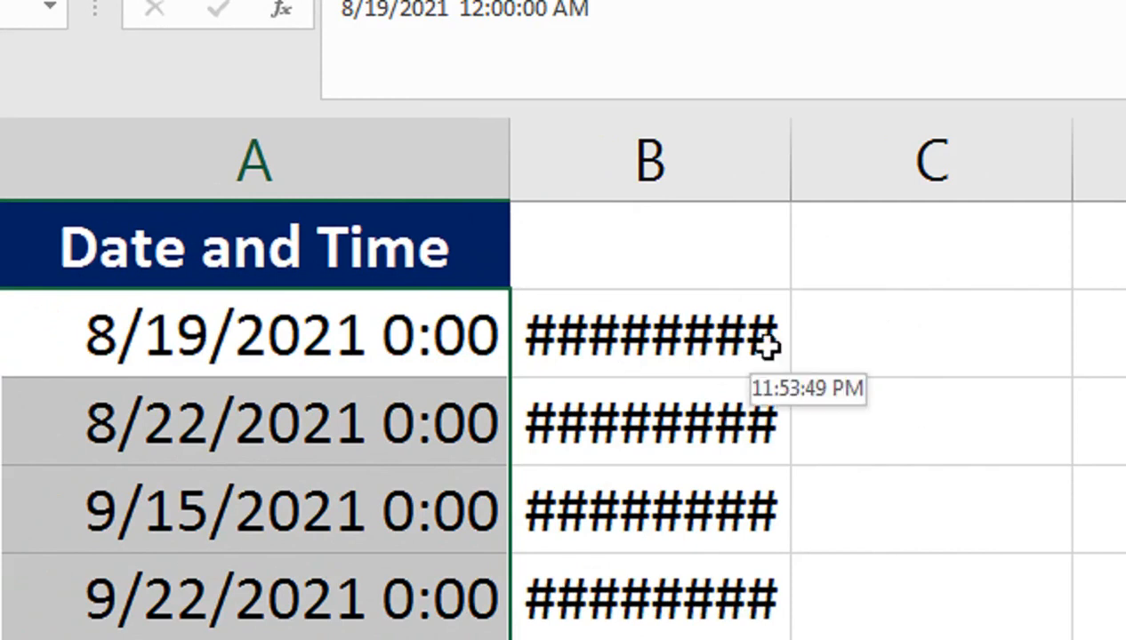
double_click(786, 175)
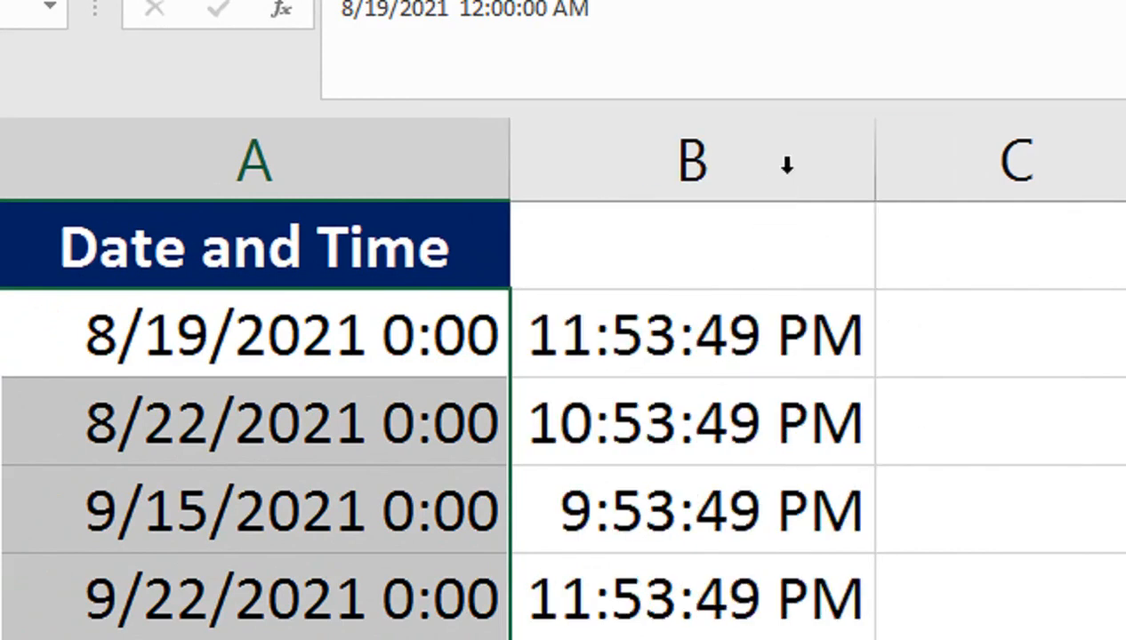
left_click(703, 250)
type("T")
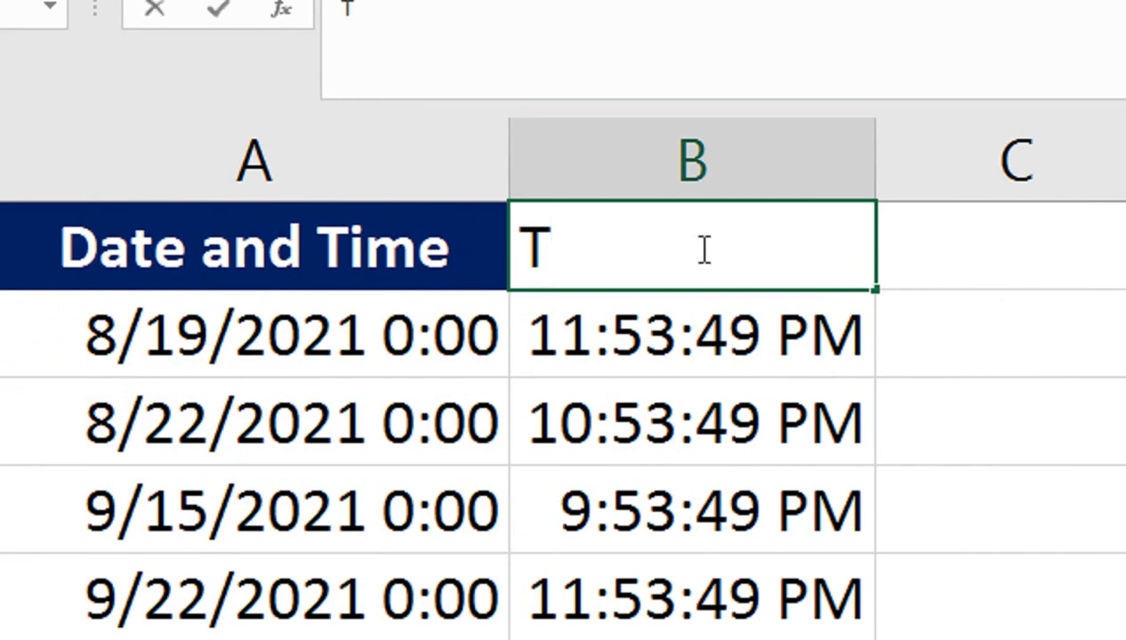
type("IE")
key("BackSpace")
type("ME")
key("Return")
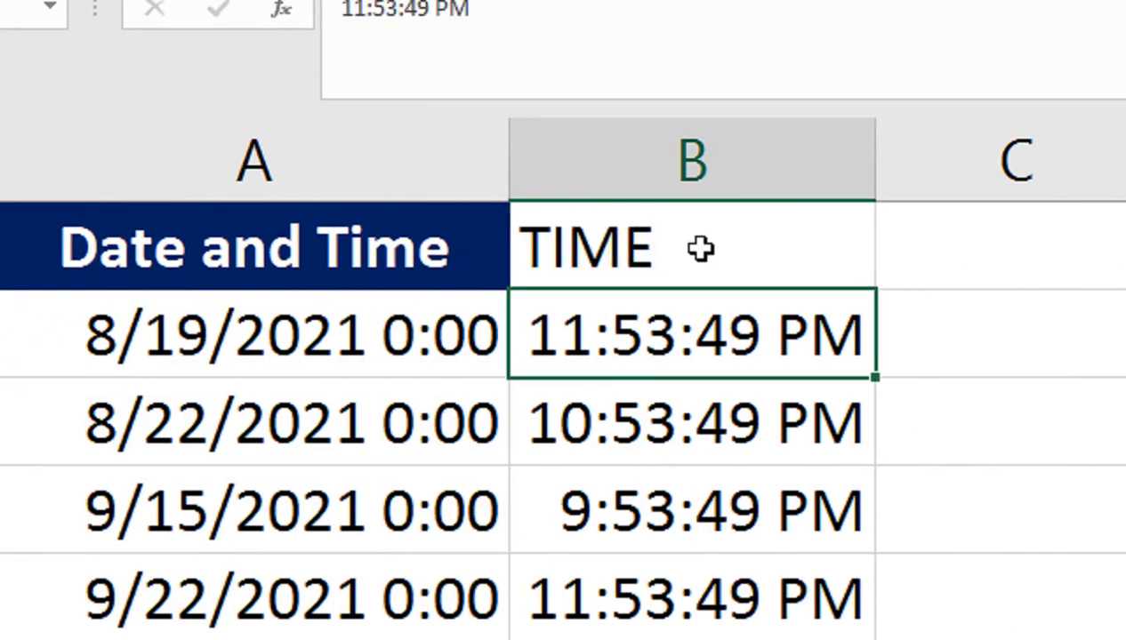
Step: Change the header in A1 to DATE and format A2:A8 in the 19-Aug-21 date style
left_click(378, 228)
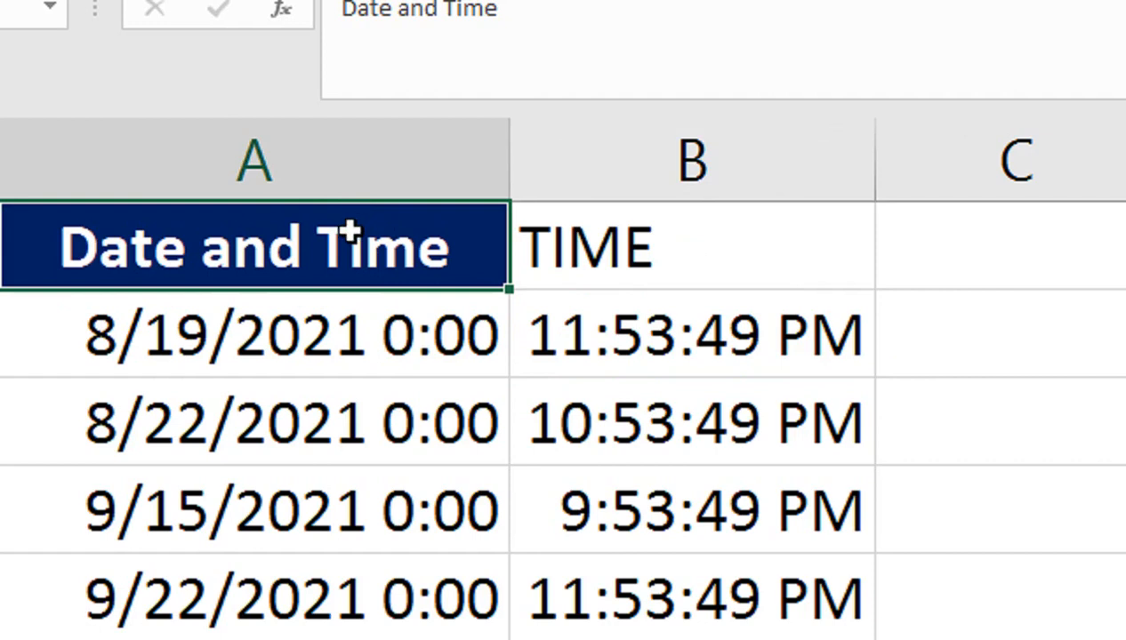
type("DA")
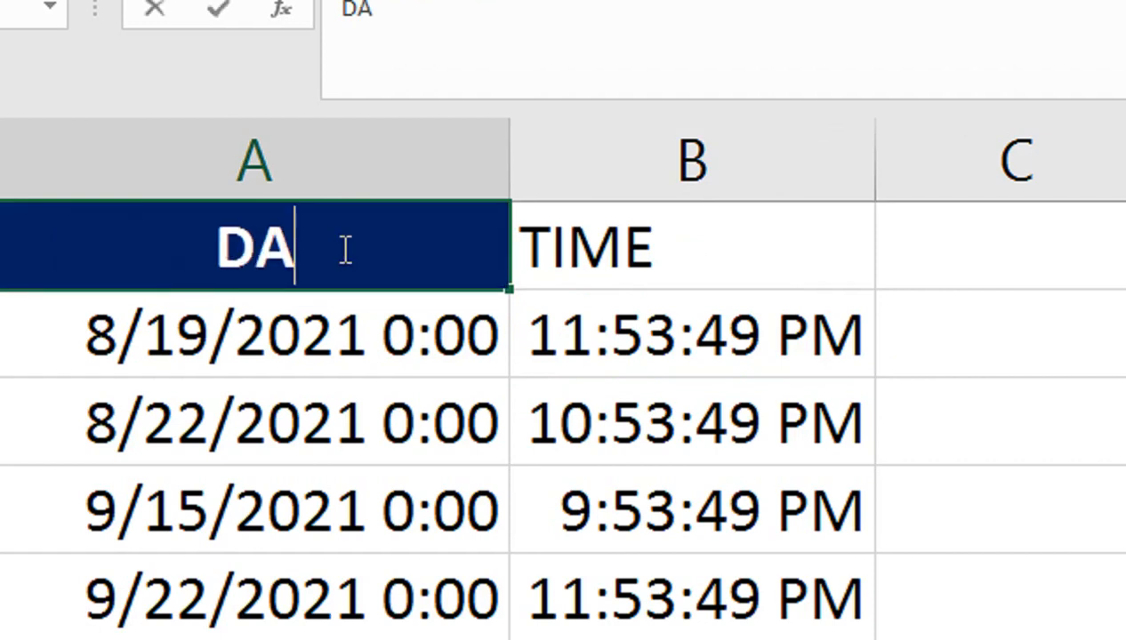
type("TE")
key("Return")
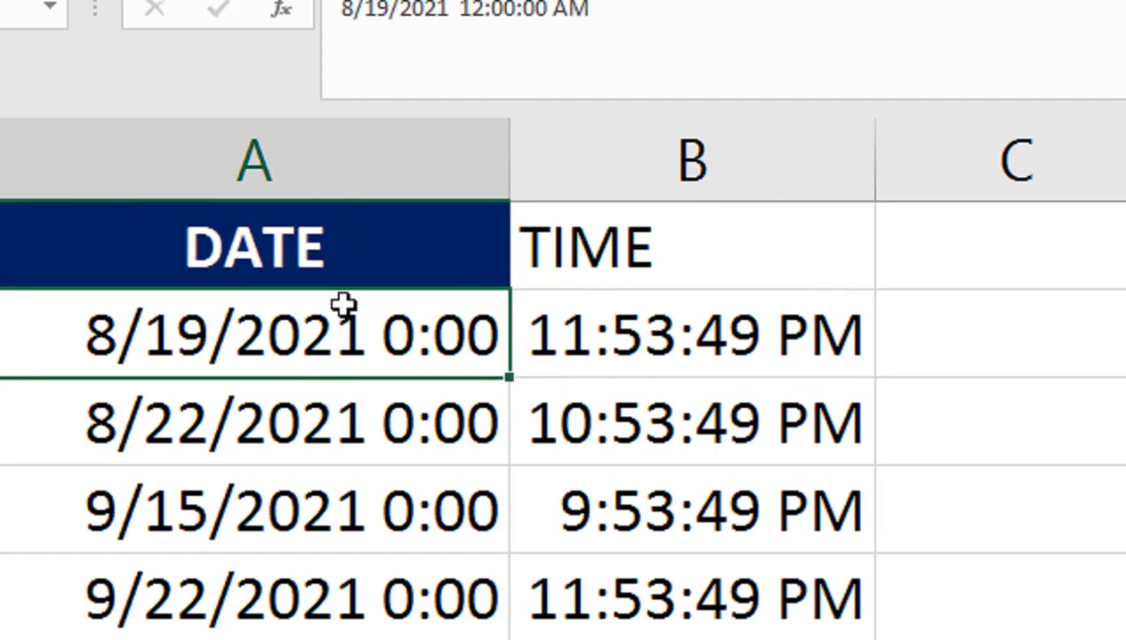
key("ctrl+shift+Down")
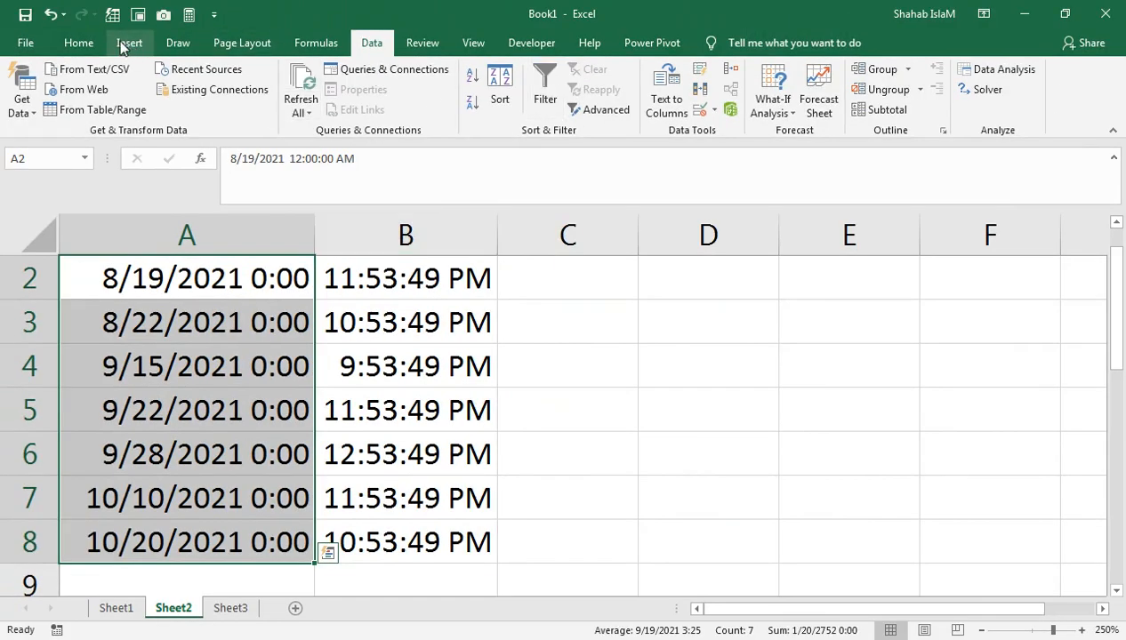
key("ctrl+shift+3")
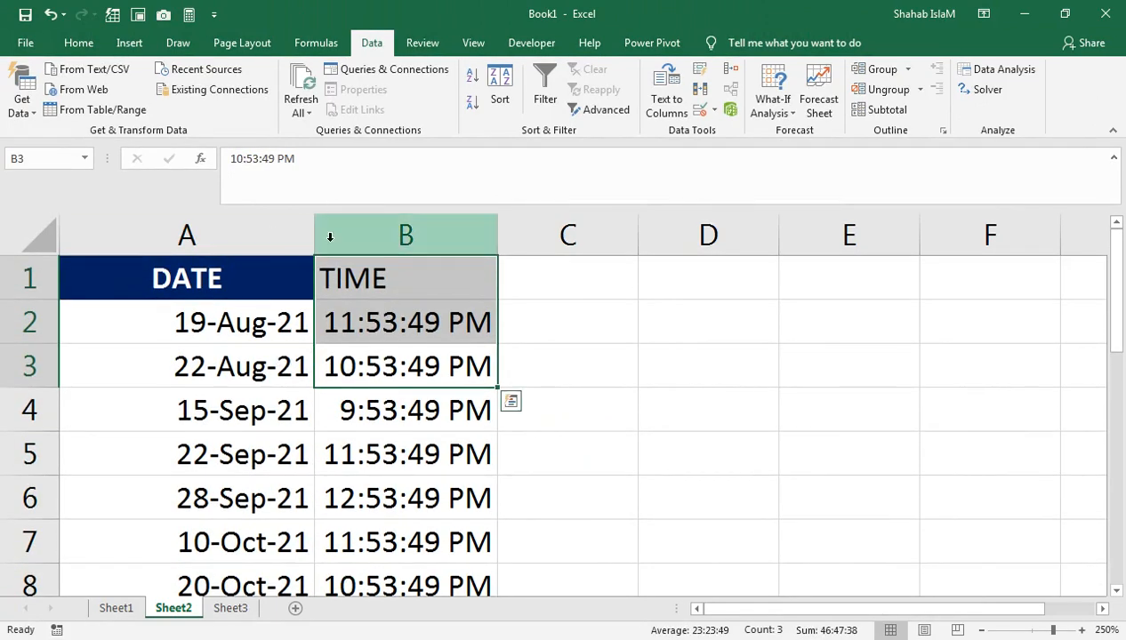
Step: Copy the header formatting from the DATE cell A1 to the TIME cell B1
left_click(254, 280)
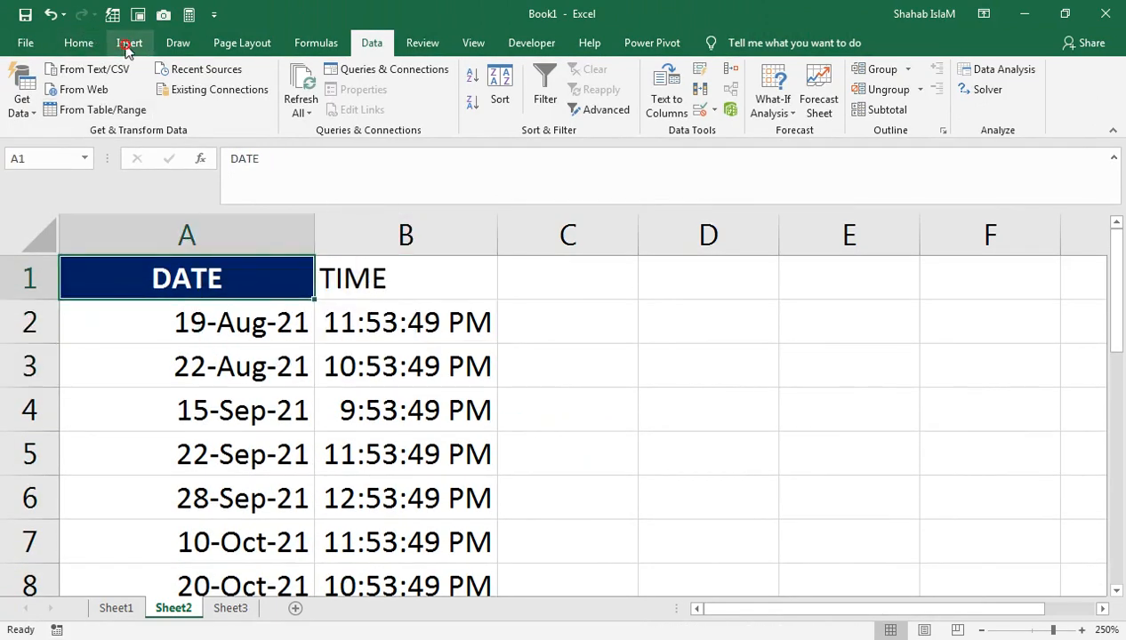
left_click(78, 43)
left_click(49, 107)
left_click(430, 278)
left_click(327, 438)
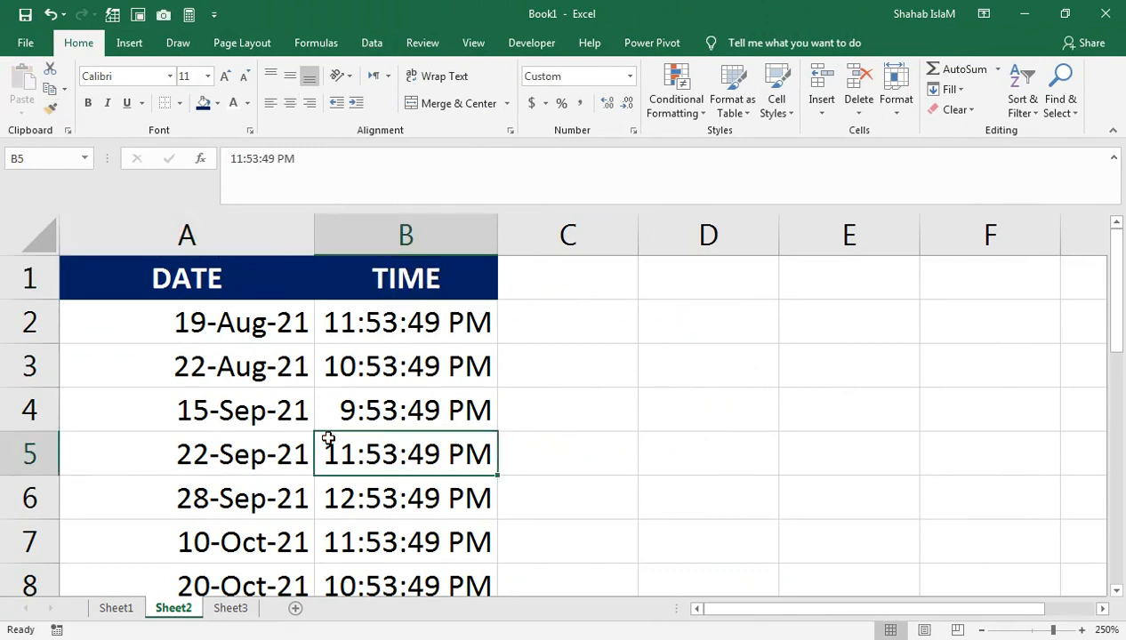
Step: Insert a new column before the DATE column, enter the header Emp Name in A1 and fit the column width to it
left_click(254, 324)
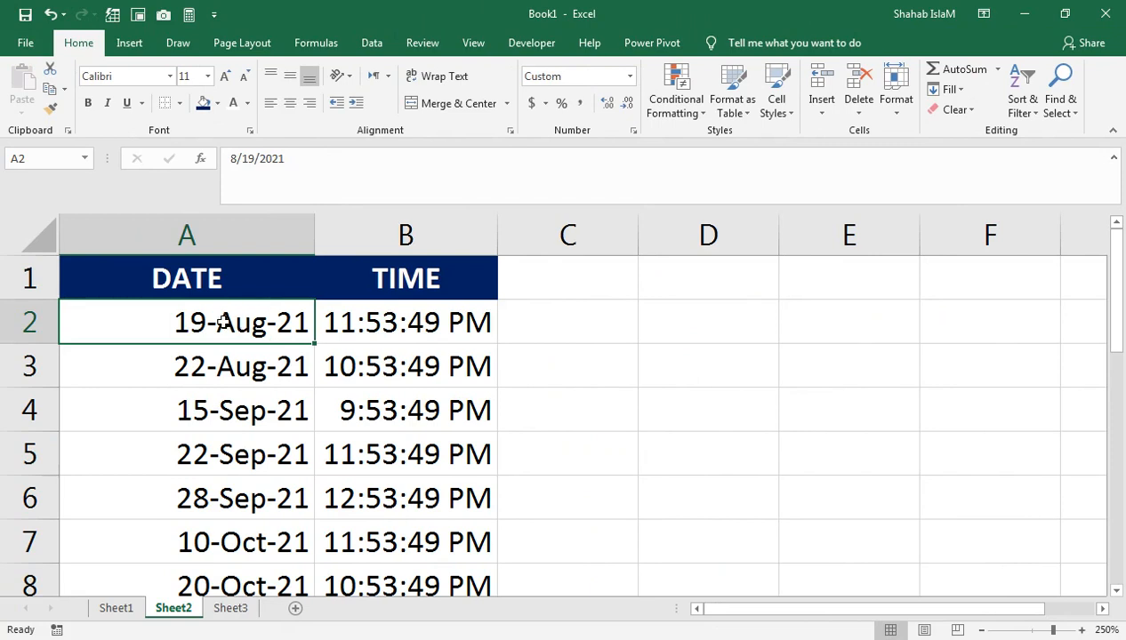
right_click(203, 234)
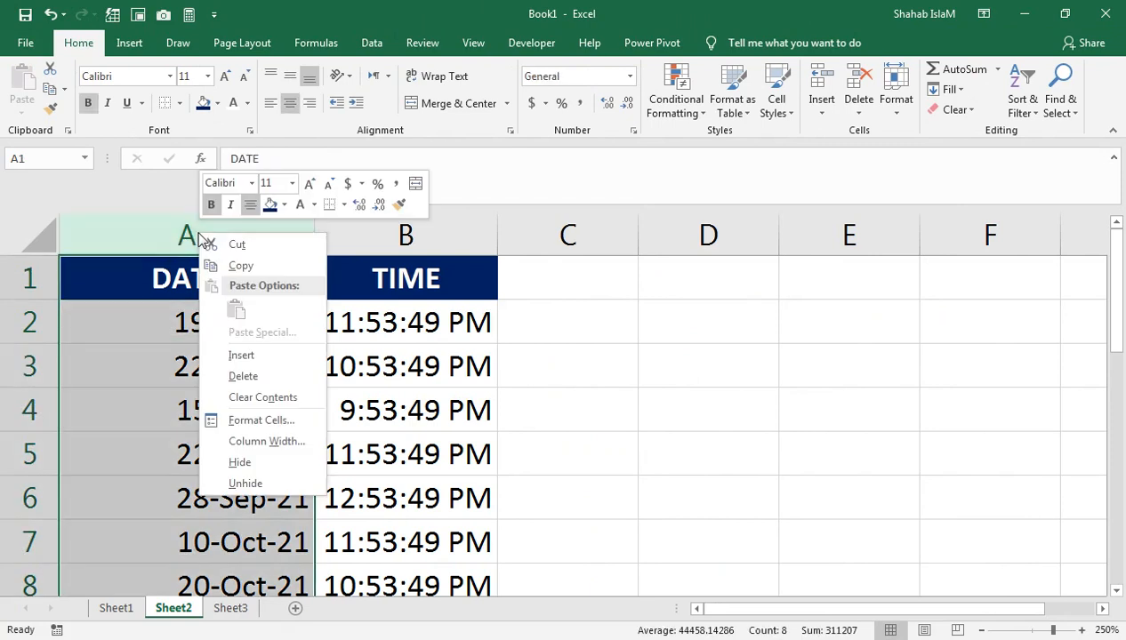
left_click(233, 356)
left_click(175, 278)
type("eMP N")
key("Return")
left_click(168, 278)
key("alt+o")
key("c")
key("a")
key("Down")
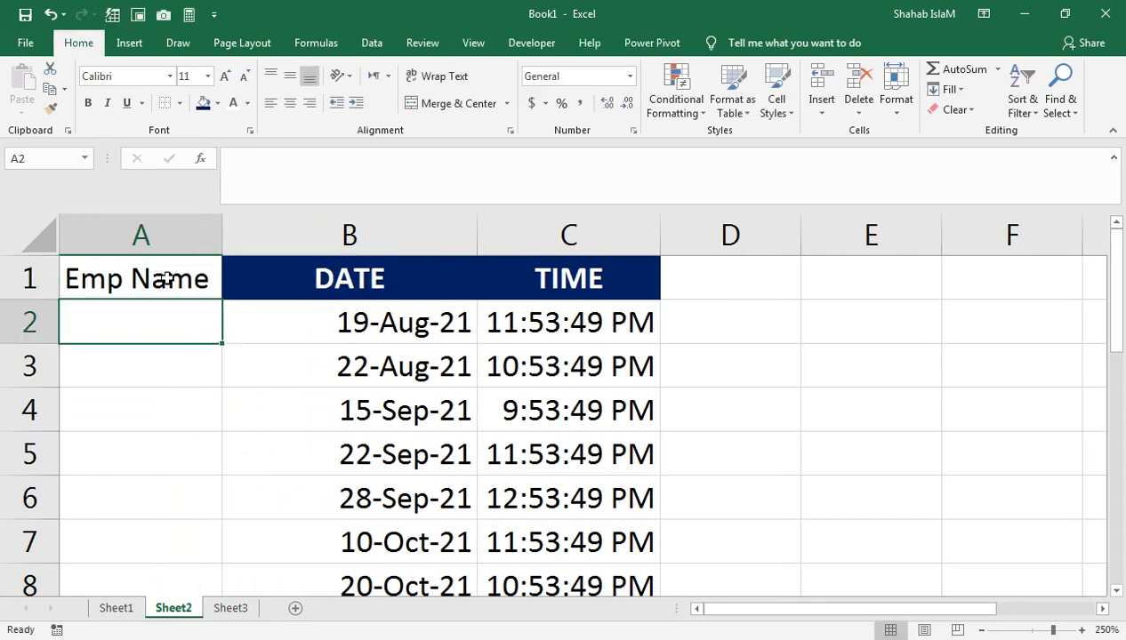
Step: Enter the first employee's name in A2 and fill the name list down to A8
type("Farhan")
key("Return")
left_click(185, 323)
left_click_drag(220, 344, 220, 576)
Step: Copy the header formatting from the DATE cell B1 to the Emp Name cell A1
left_click(227, 267)
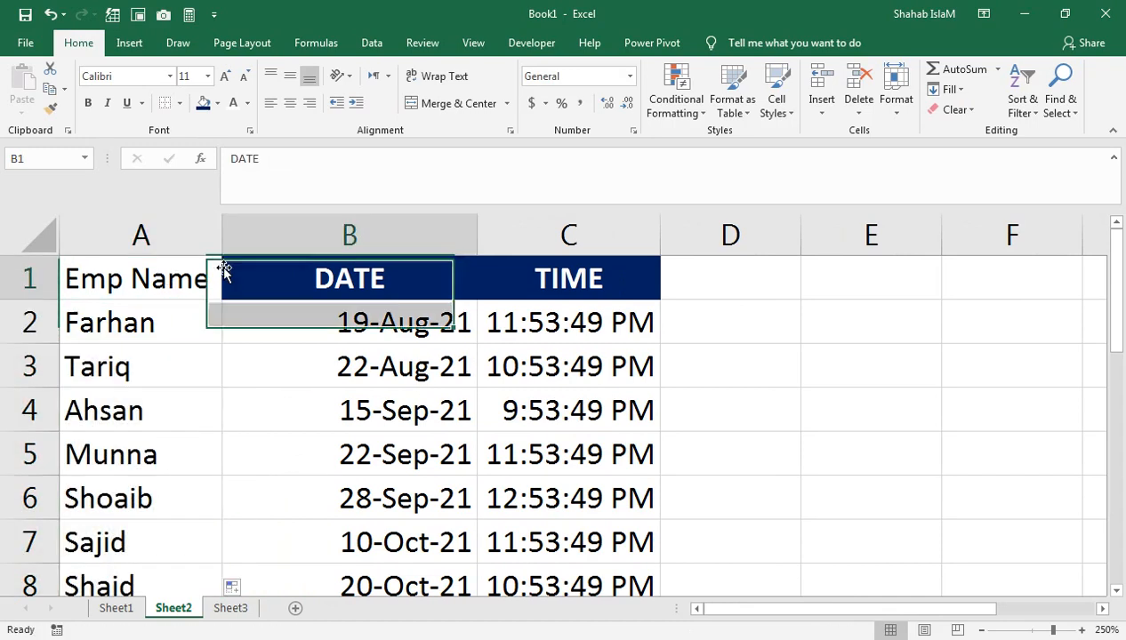
left_click(51, 107)
left_click(129, 277)
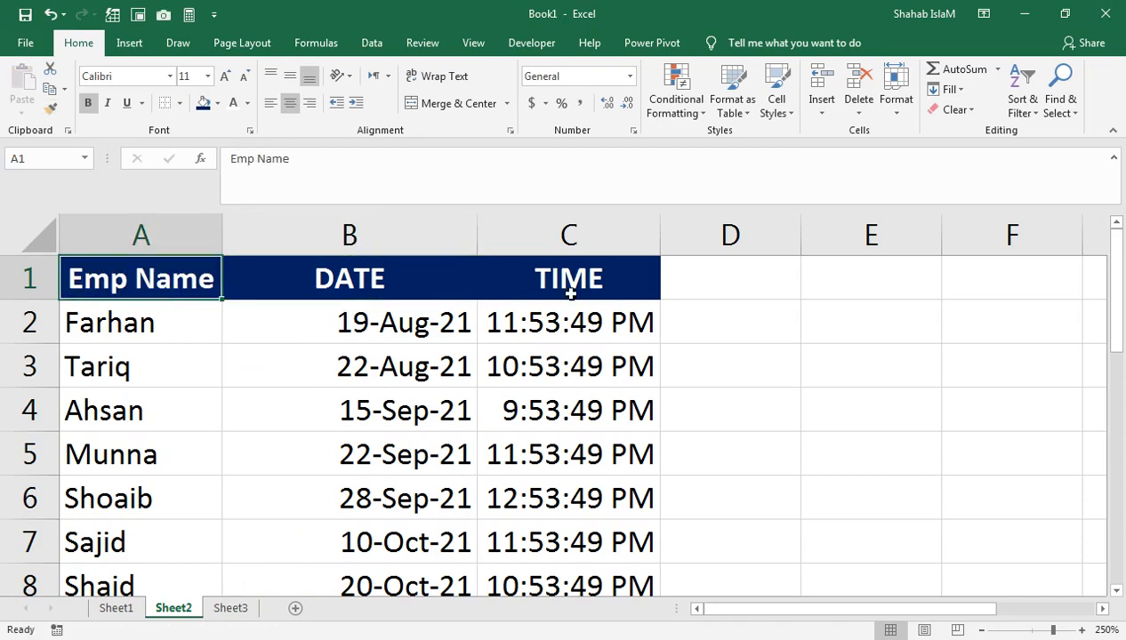
Step: Enter the header Combined Text in D1 and fit column D's width to it
left_click(691, 281)
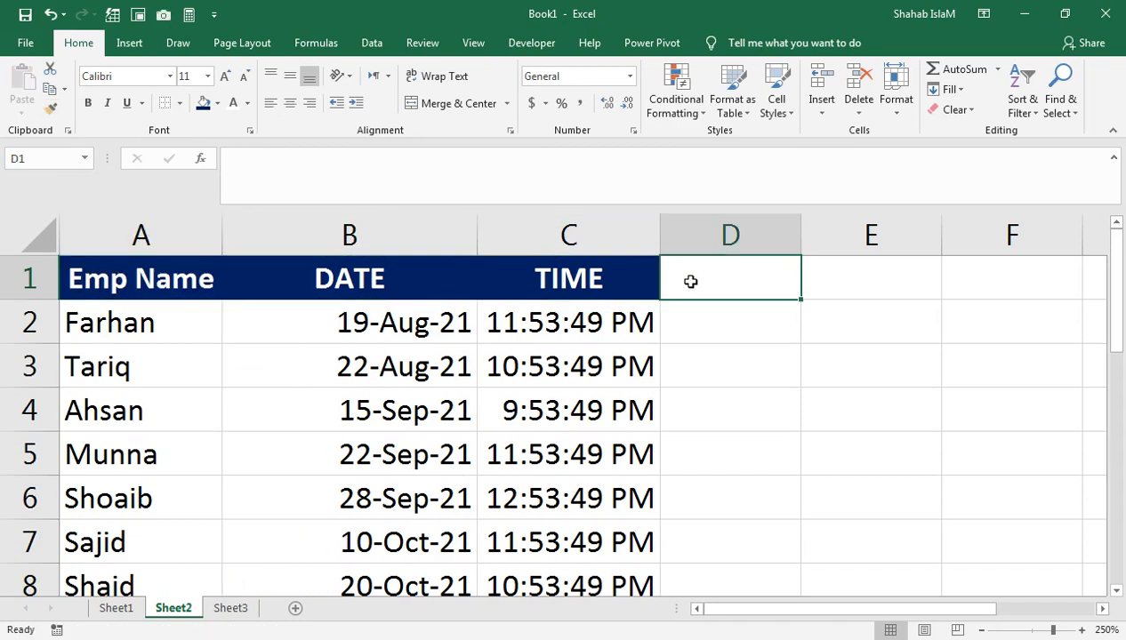
type("Combin")
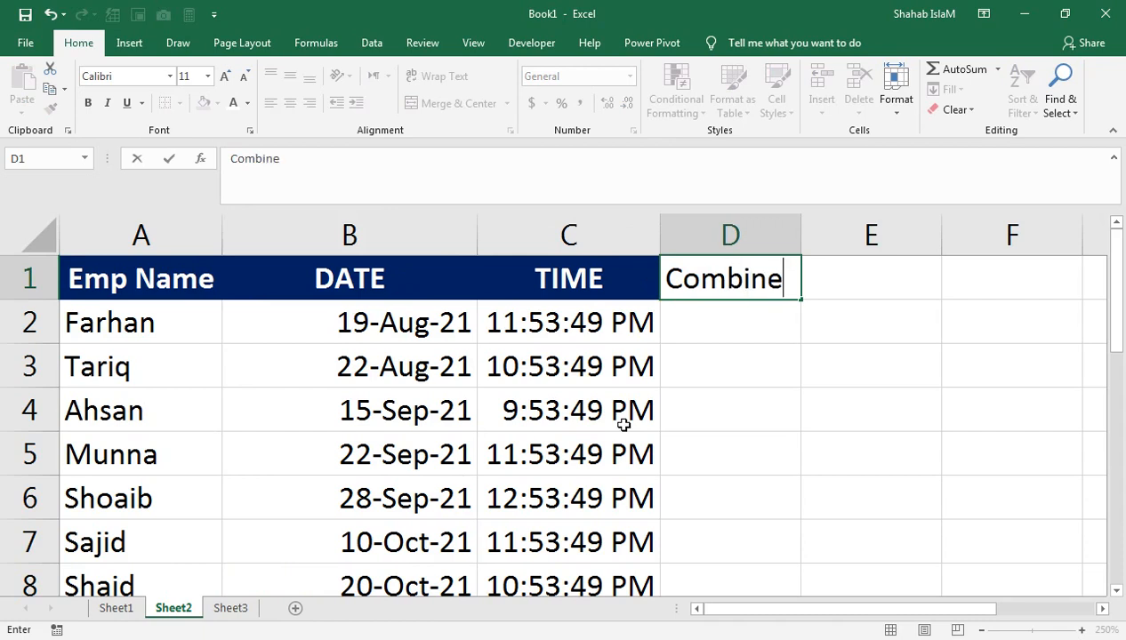
type("ed Text")
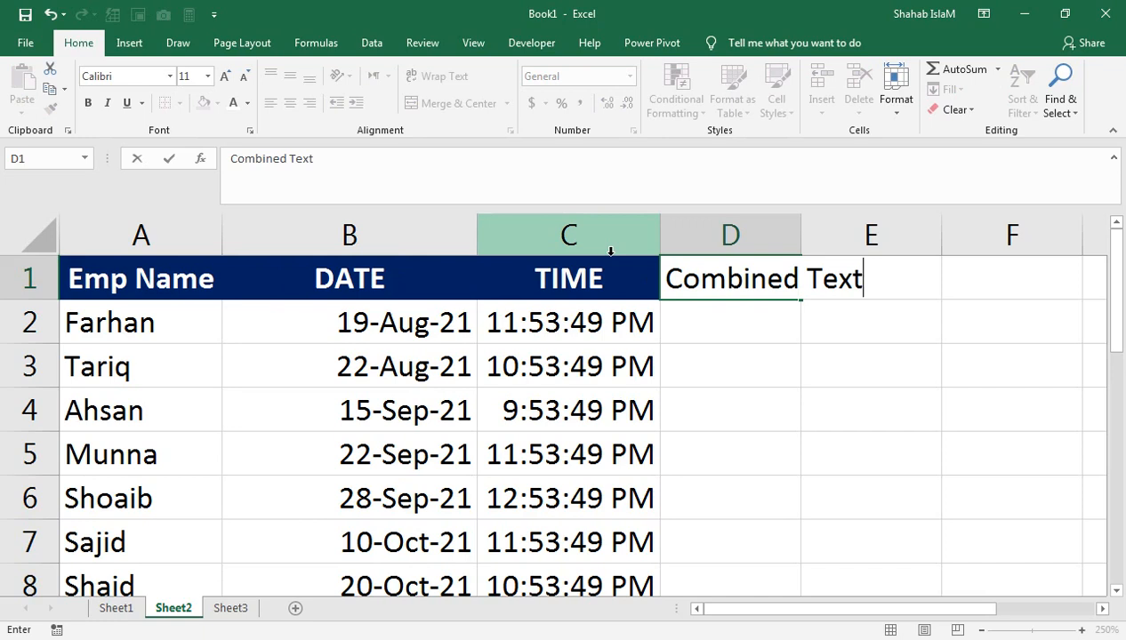
key("Return")
key("Up")
key("alt+h")
key("o")
key("i")
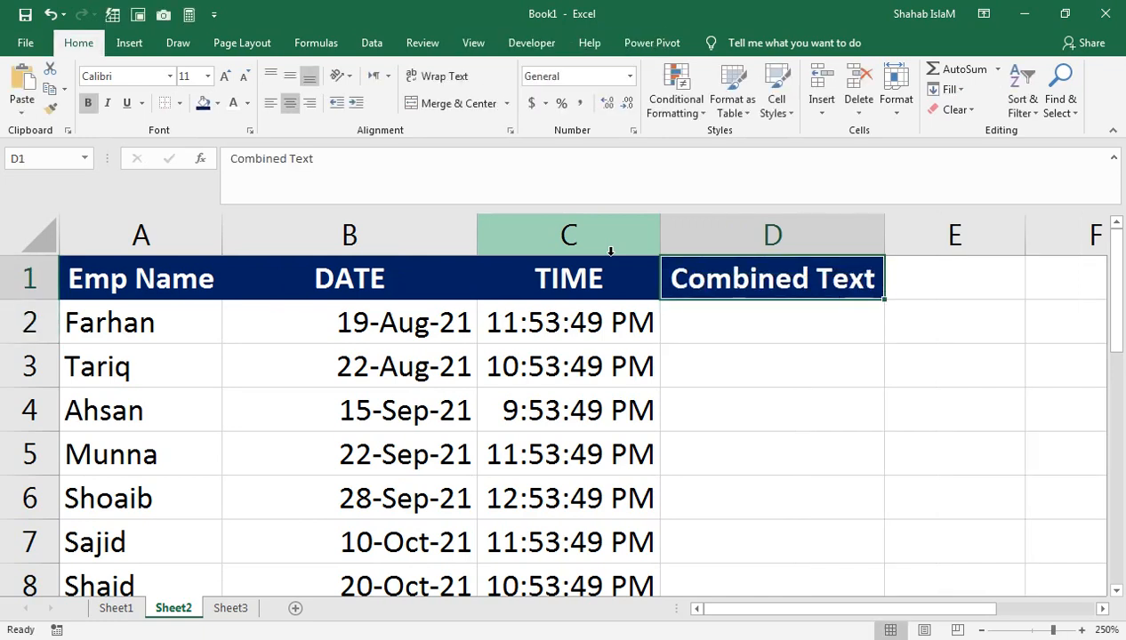
Step: Start a formula in D2 with the A2 reference, the quoted text "'s Joining Daet is " and a trailing ampersand
key("Down")
type("=")
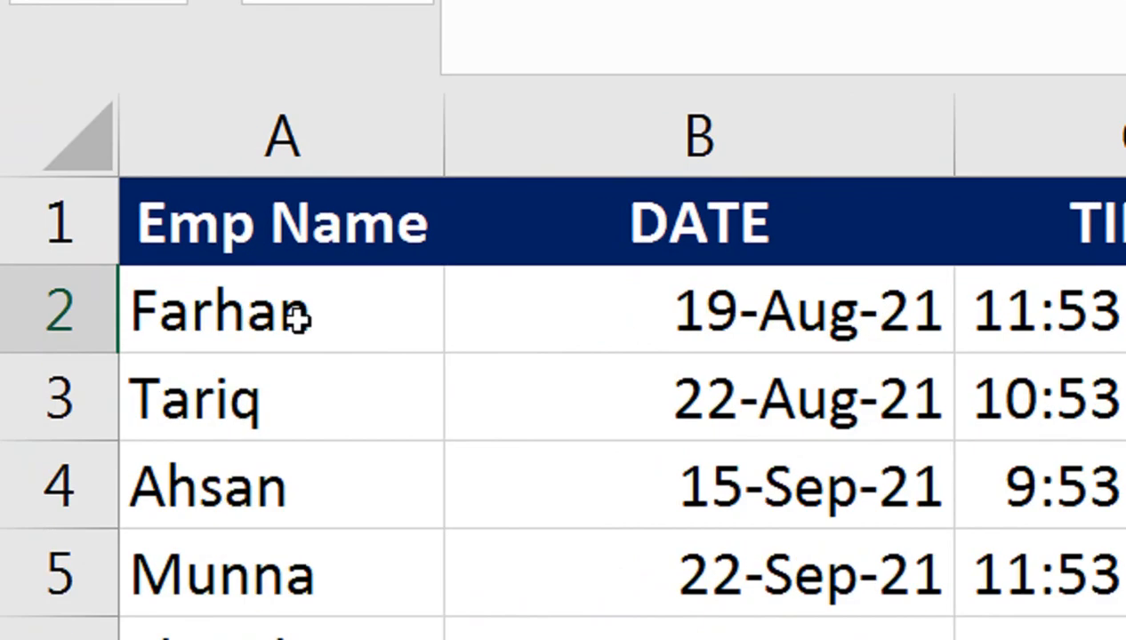
left_click(84, 325)
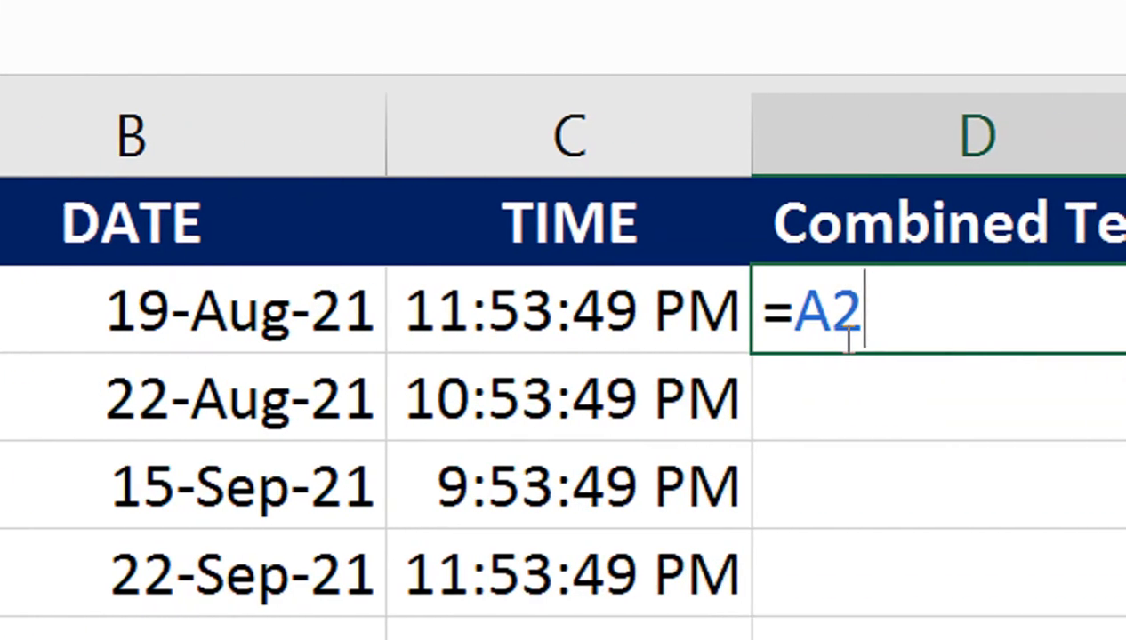
type("\";")
key("BackSpace")
type("'s")
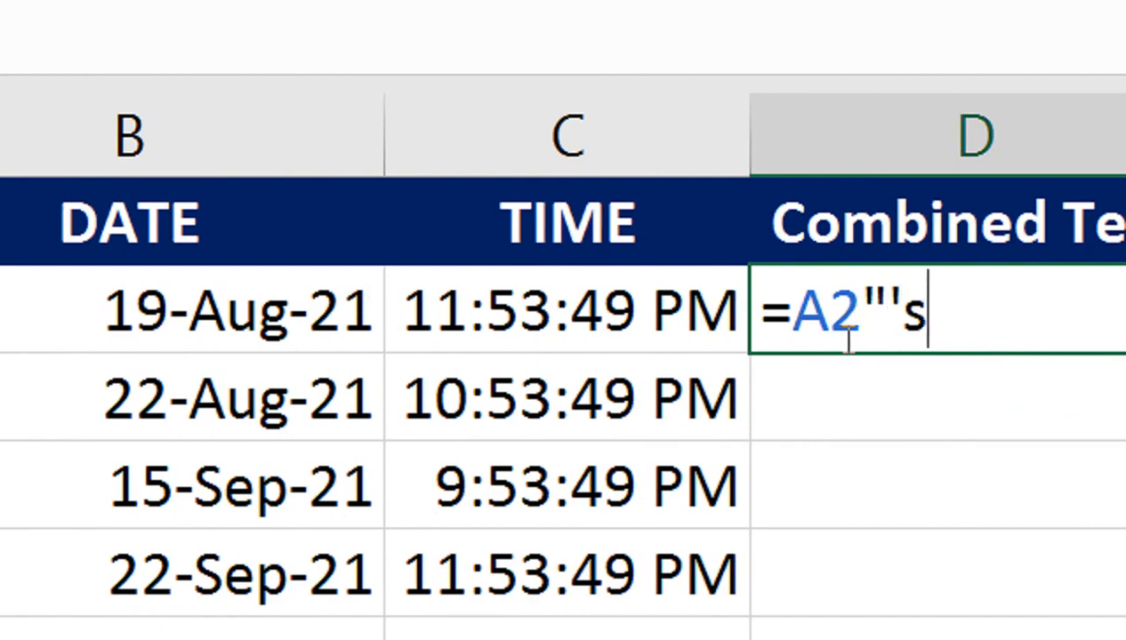
type(" Joinin")
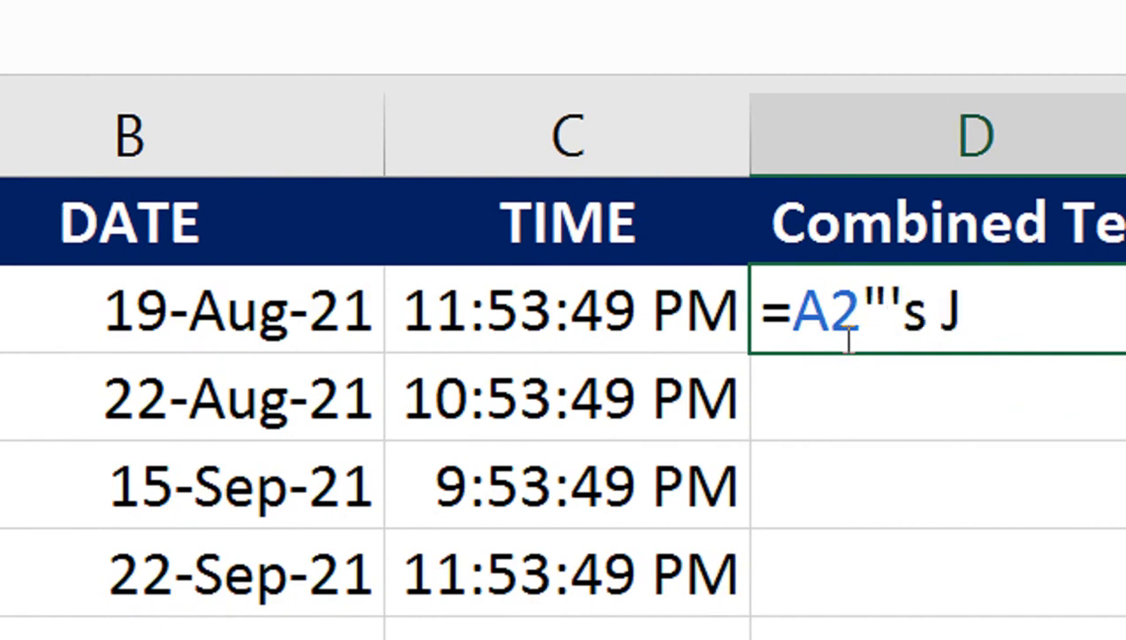
type("g")
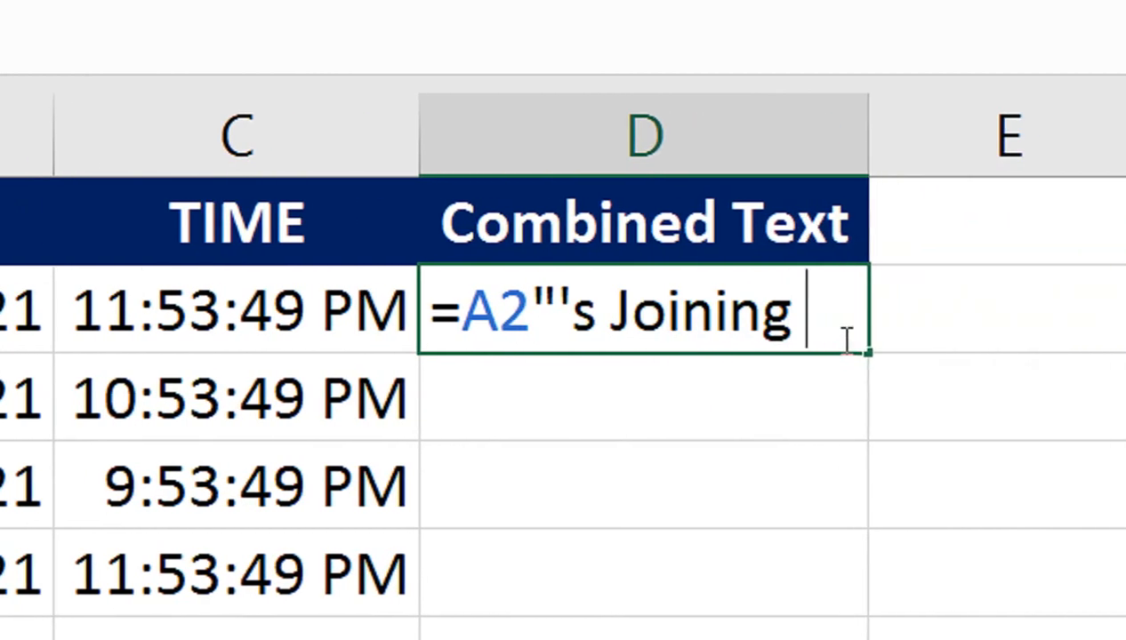
type(" Daet")
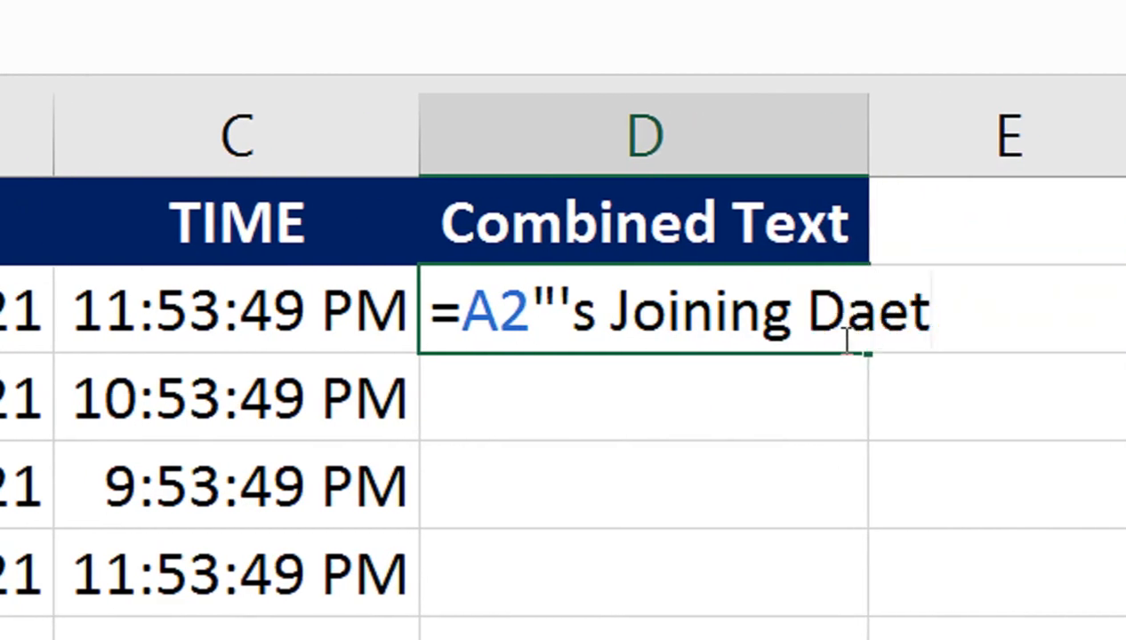
type(" is")
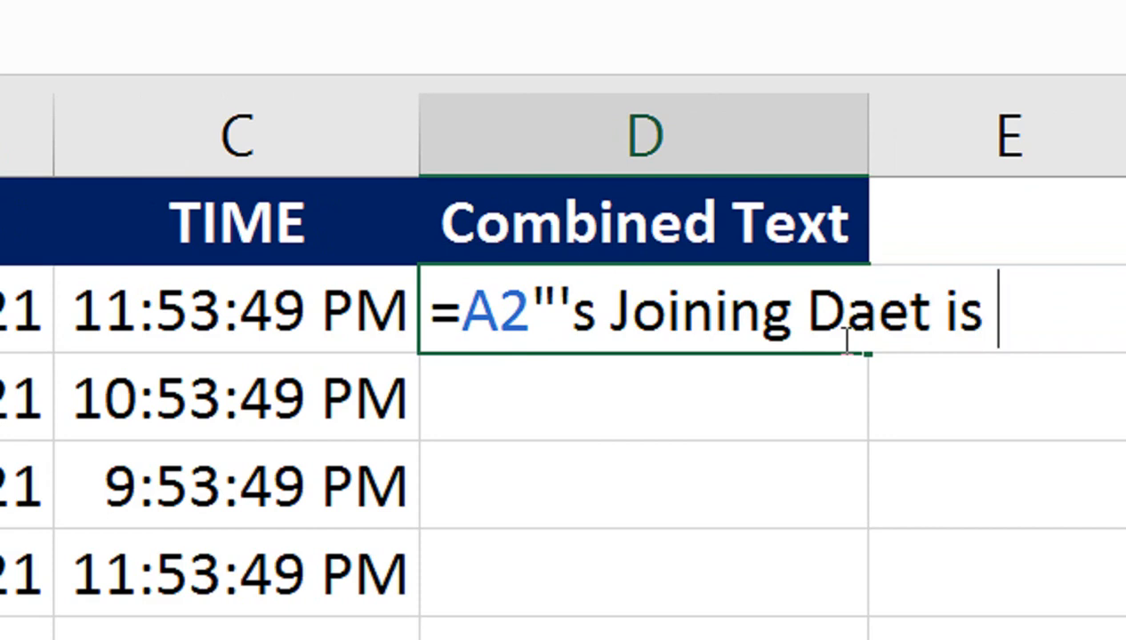
type(" \"")
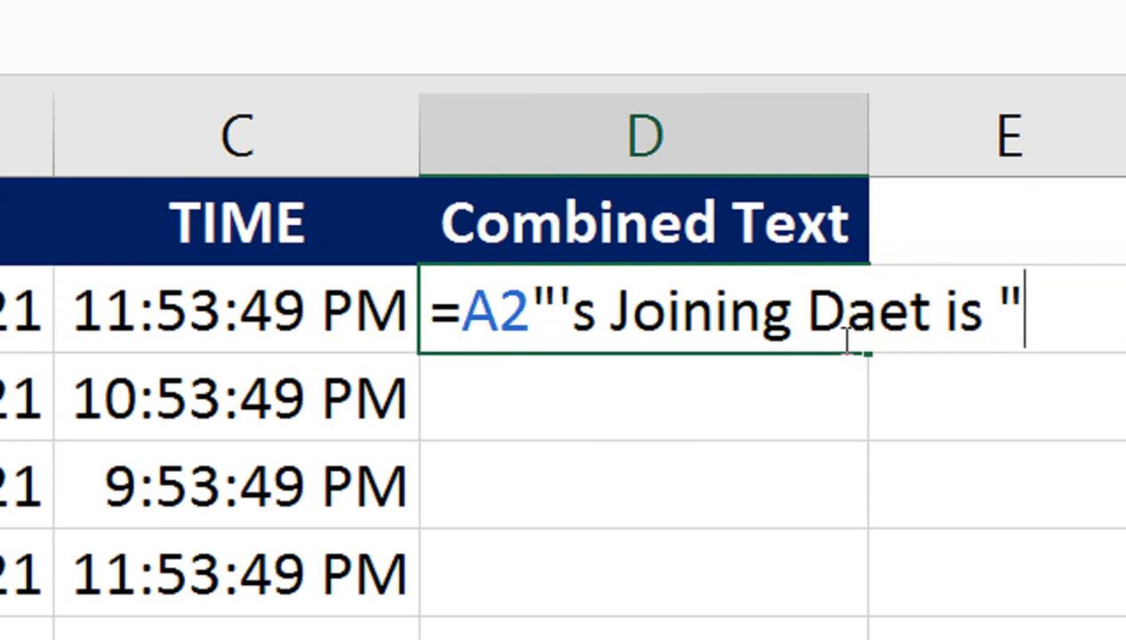
type("&")
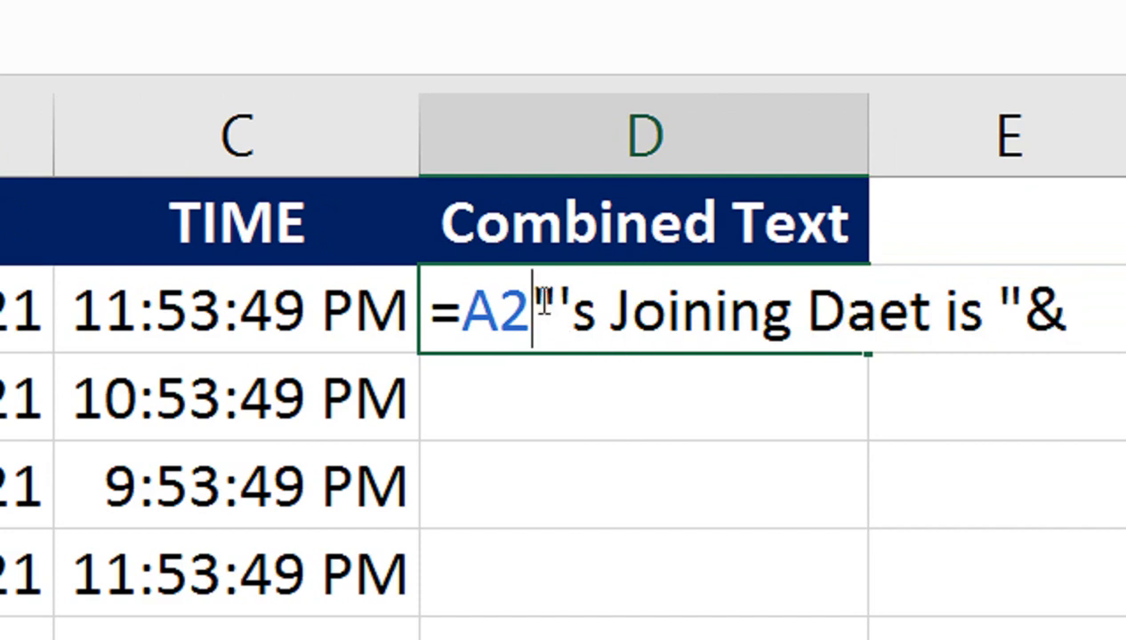
Step: Insert the missing ampersand after A2 and correct the misspelled word to Date in the D2 formula
type("&")
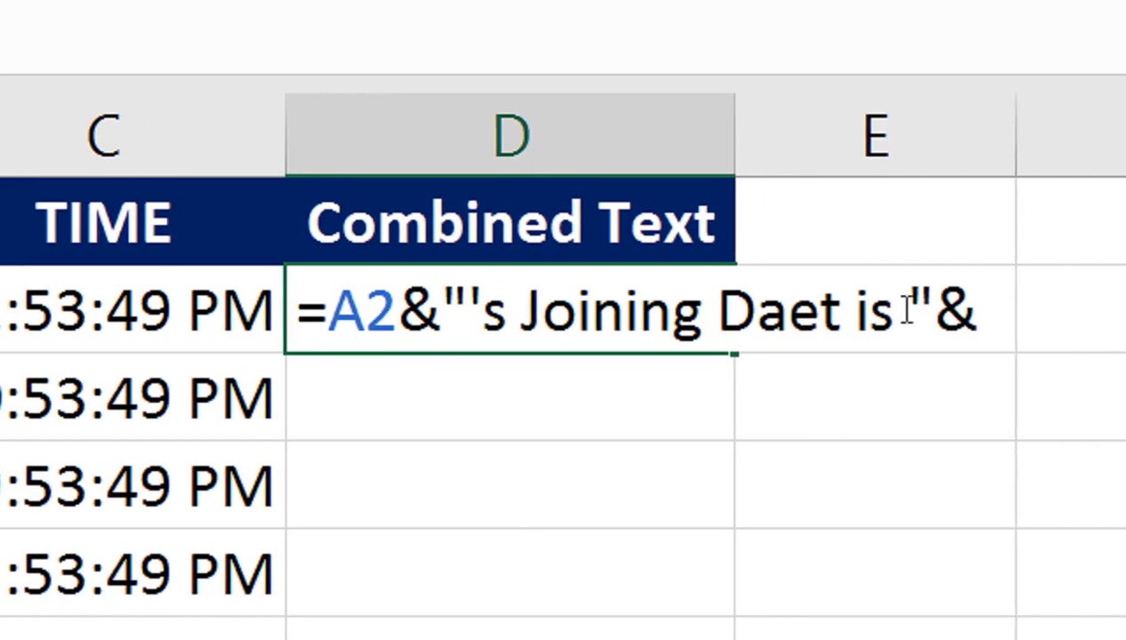
key("BackSpace")
key("BackSpace")
key("BackSpace")
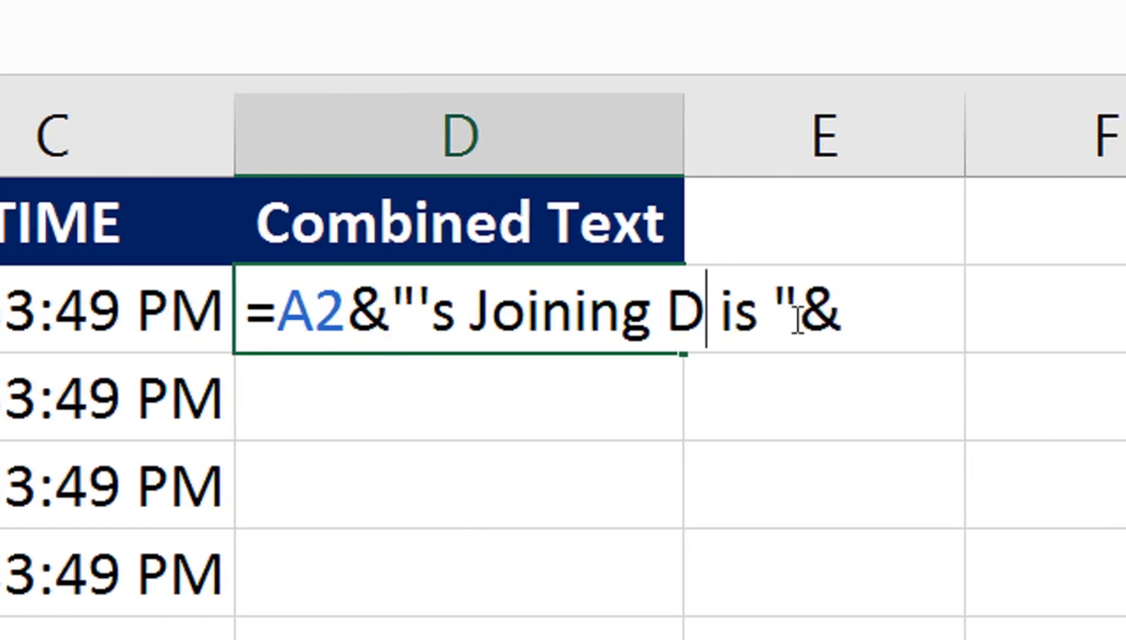
type("ate")
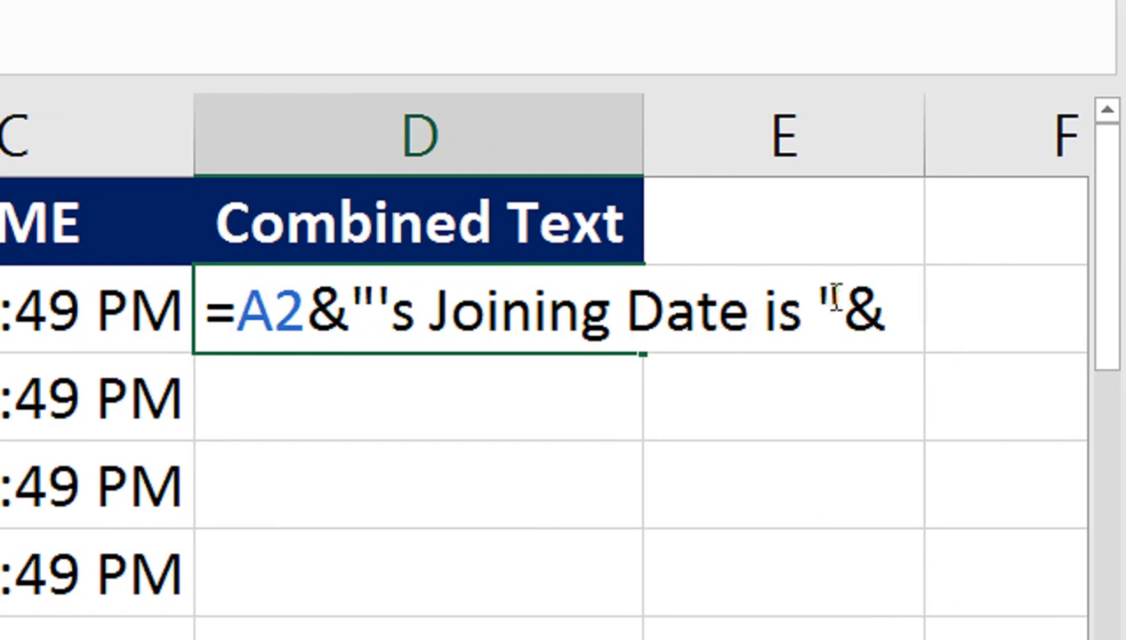
Step: Complete the D2 formula with the date reference B2 and fit column D's width to the text
left_click(890, 307)
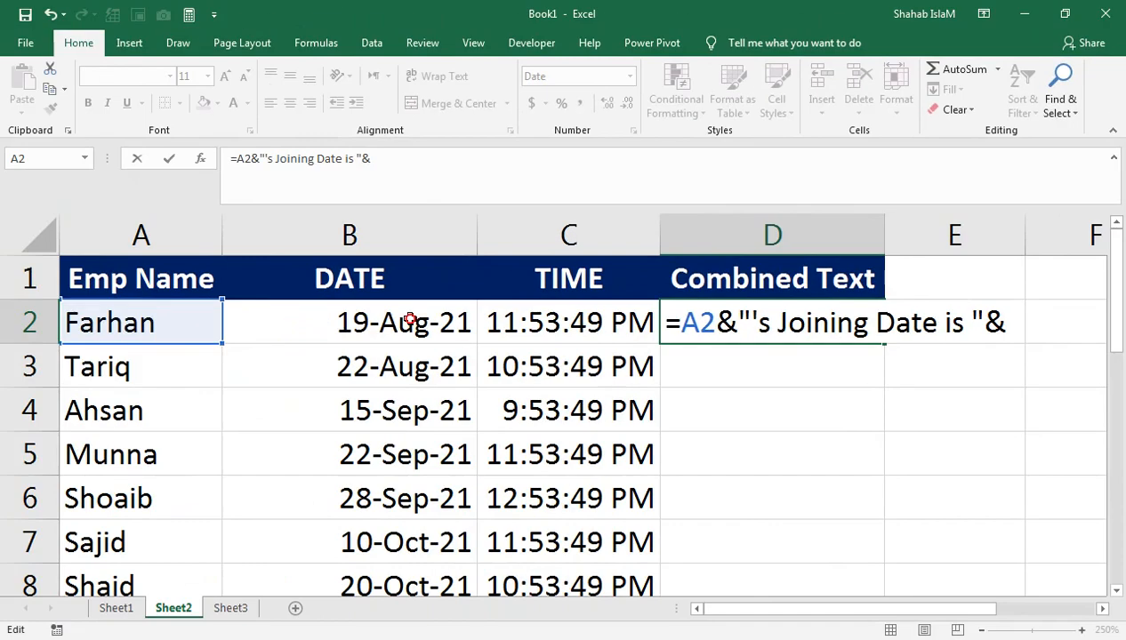
left_click(409, 320)
key("Return")
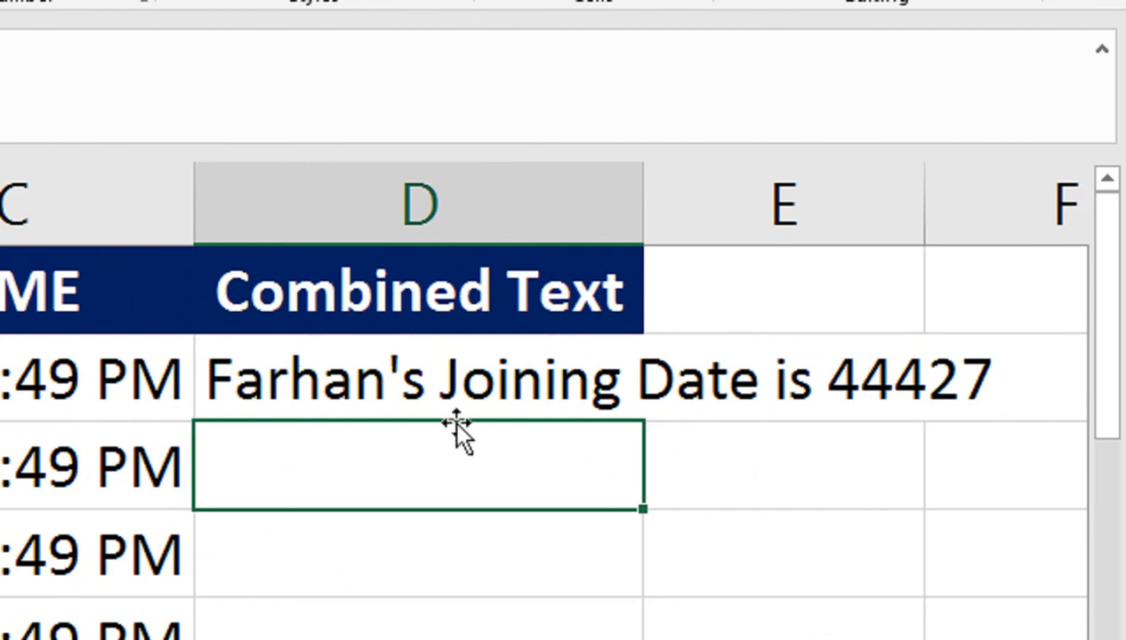
double_click(644, 175)
Step: Wrap B2 in the D2 formula in a TEXT function with the format "dd-mm-yyyy"
left_click(678, 381)
double_click(694, 381)
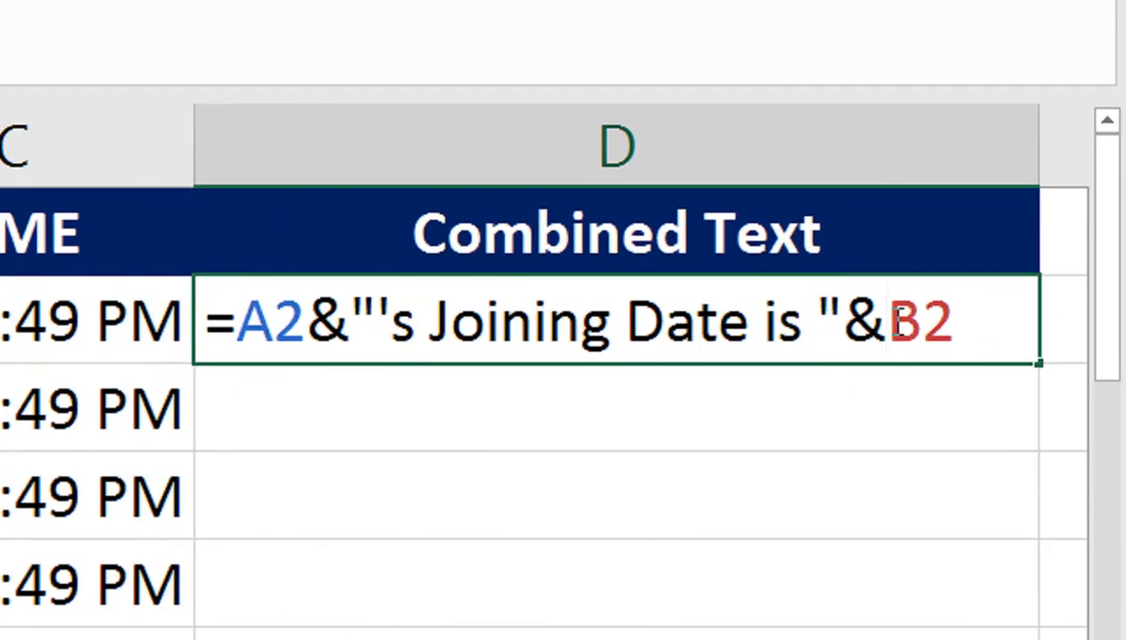
type("tex")
key("Tab")
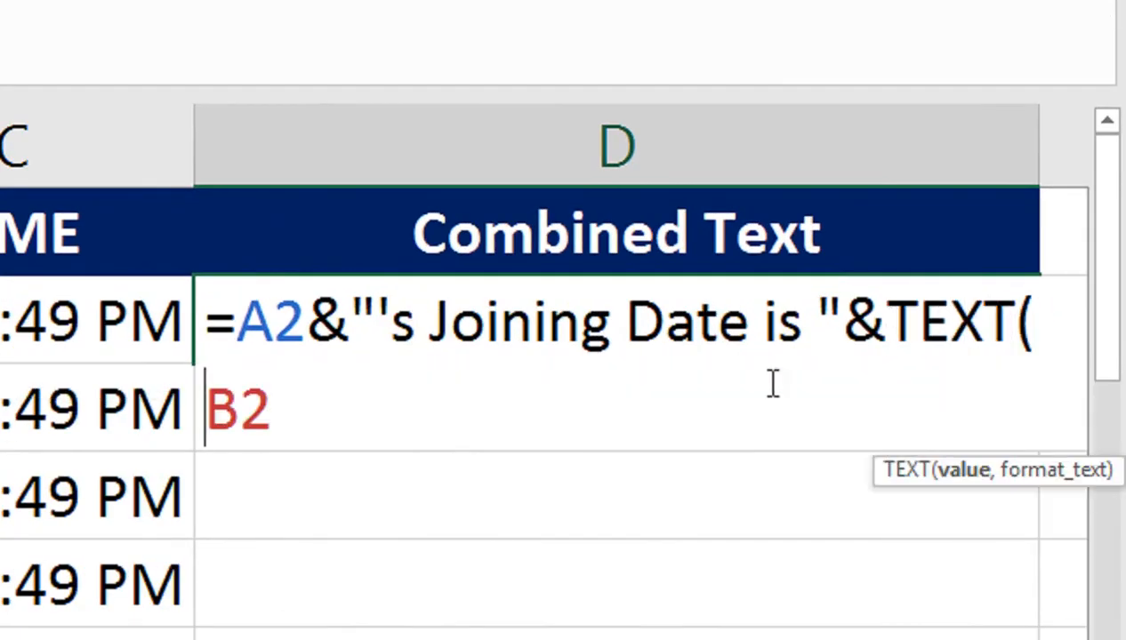
left_click(294, 419)
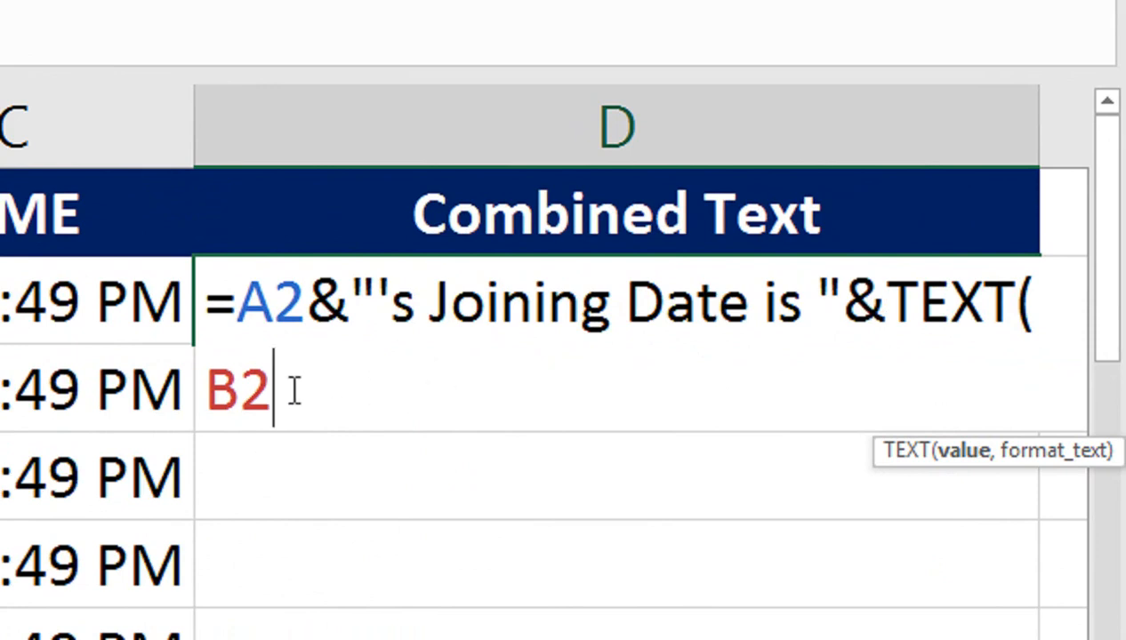
type(",\"dd")
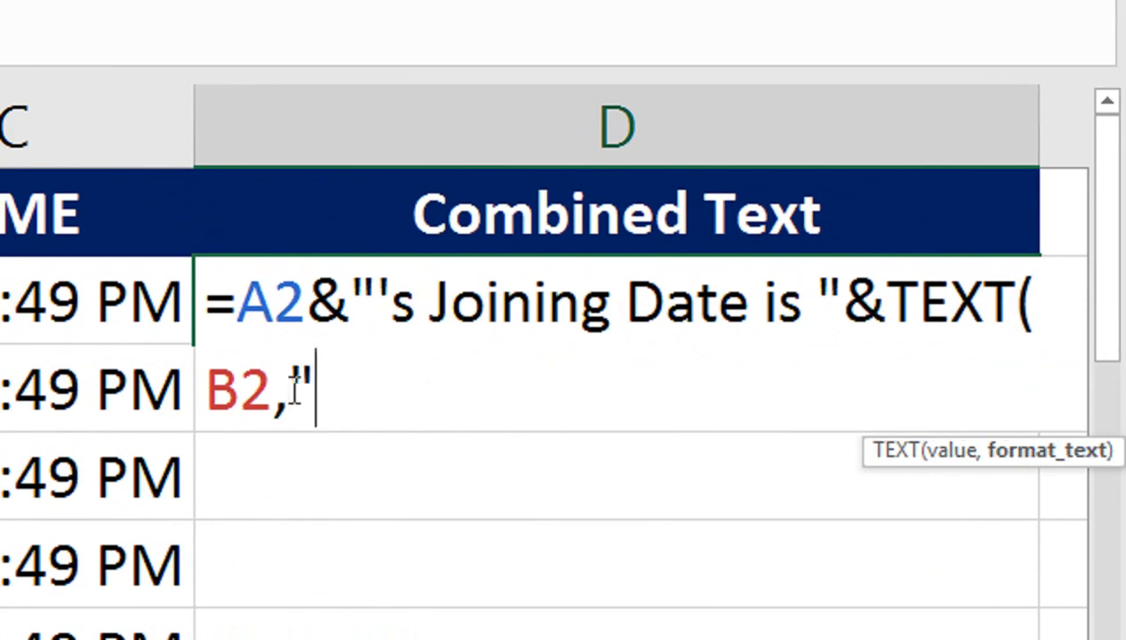
type("-mm")
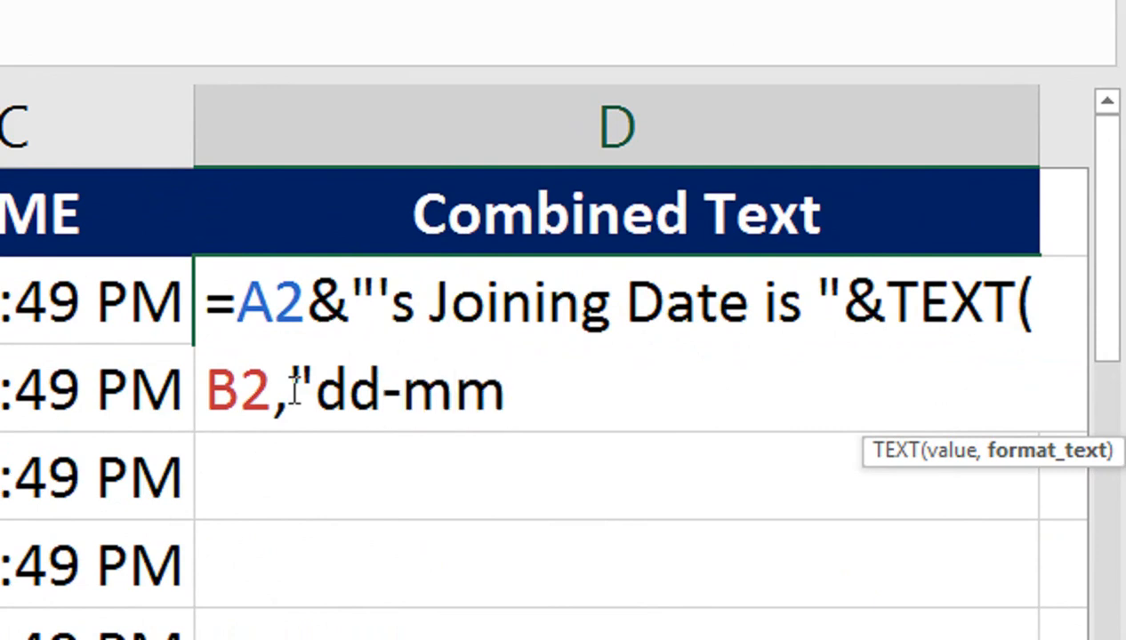
type("-yyyy\"")
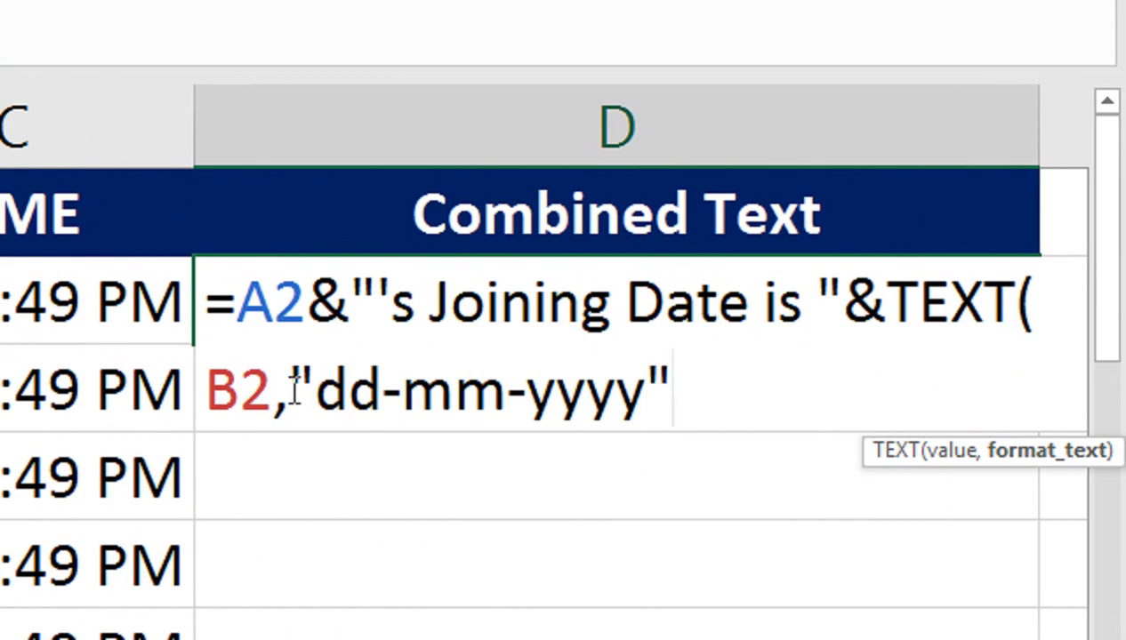
type(")")
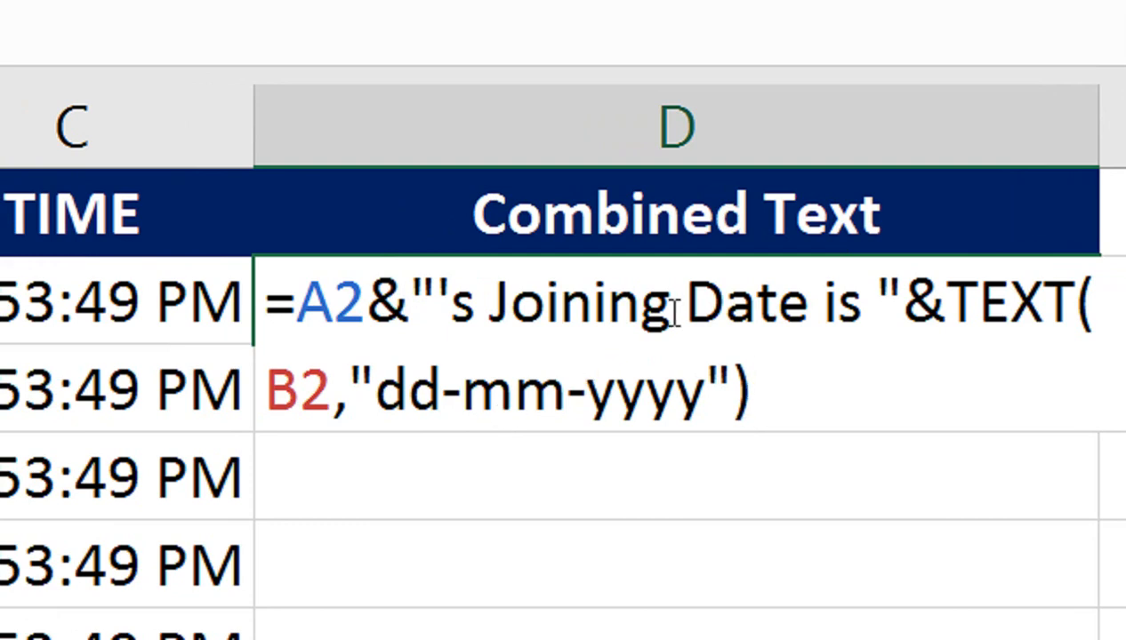
key("Return")
Step: Fill the combined text formula from D2 down to D8
left_click(669, 311)
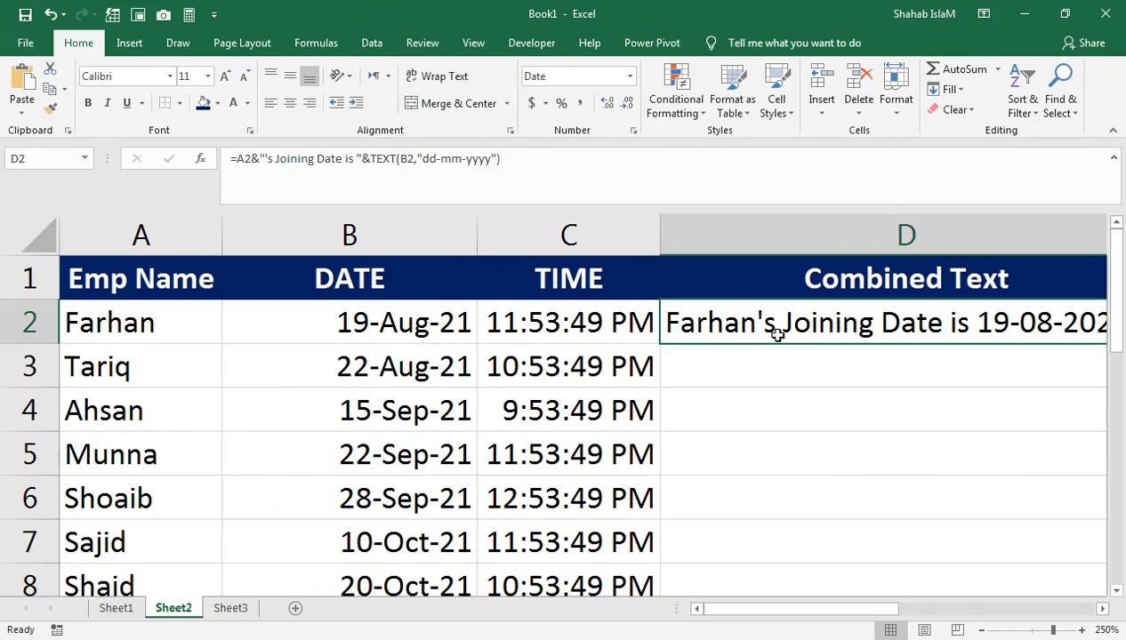
left_click_drag(779, 332, 749, 570)
key("ctrl+d")
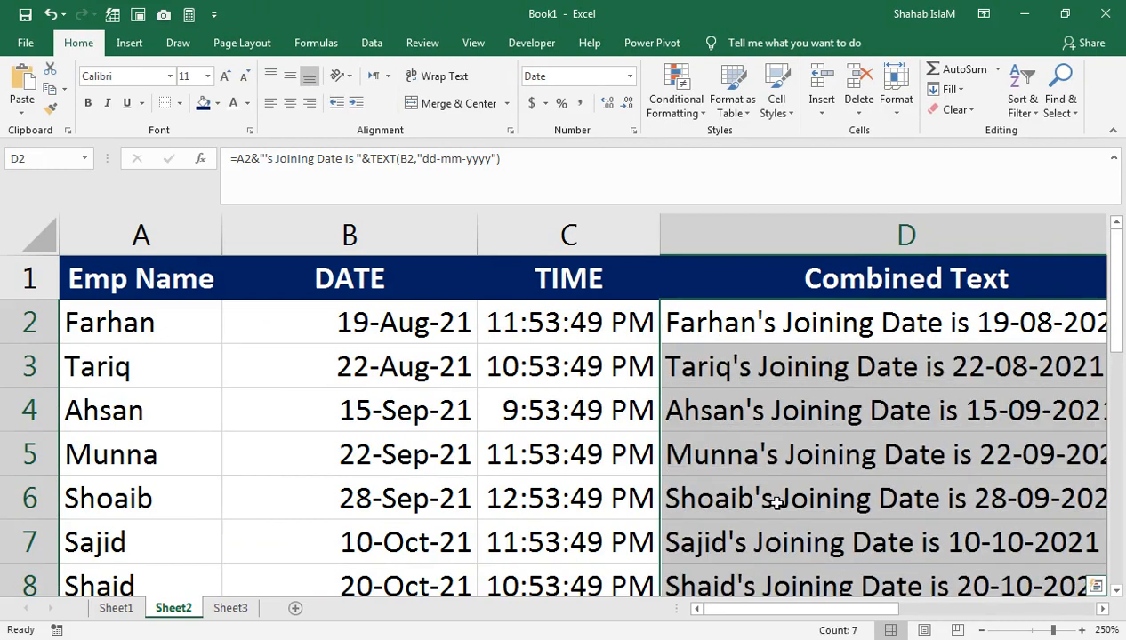
left_click(750, 370)
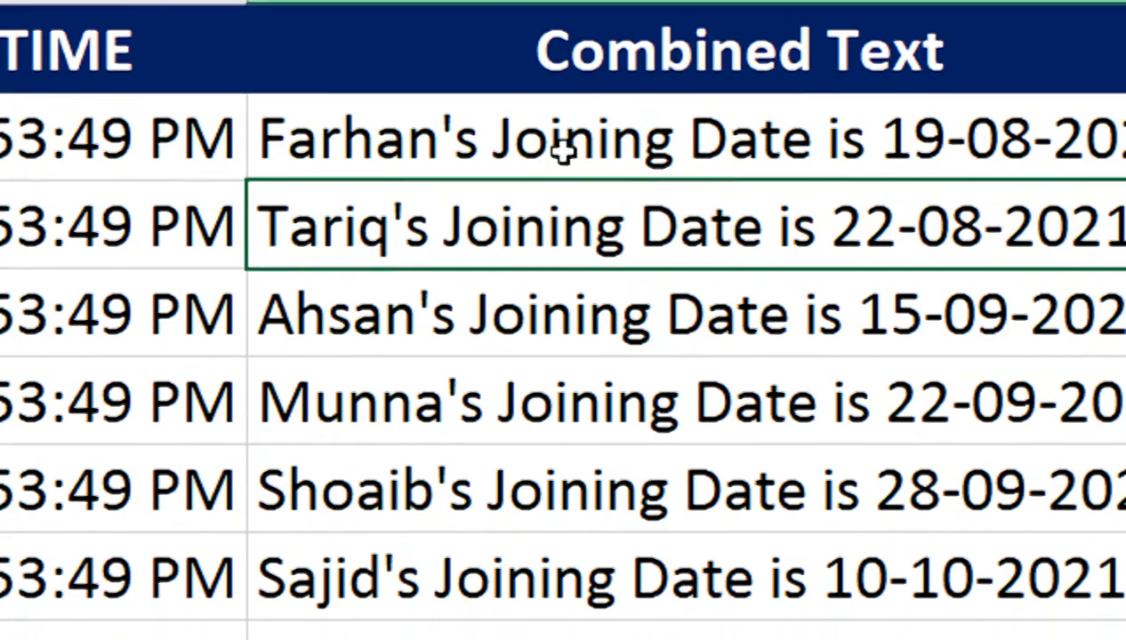
Step: Change the date format in D2's TEXT function to "dd-mmm-yyyy" for an abbreviated month name
double_click(558, 124)
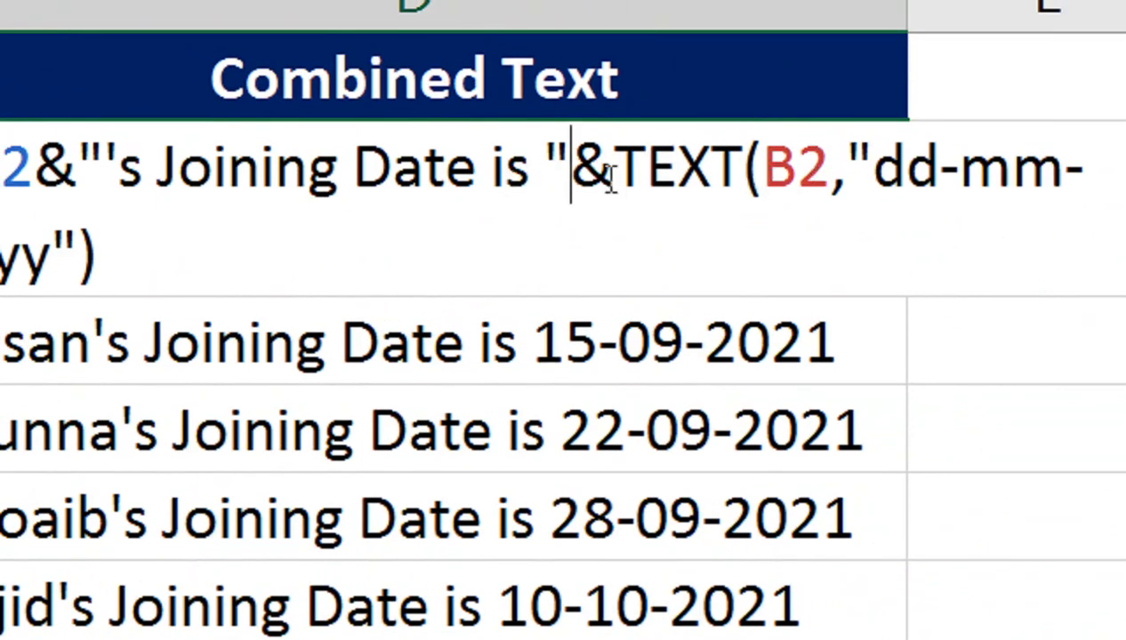
key("Return")
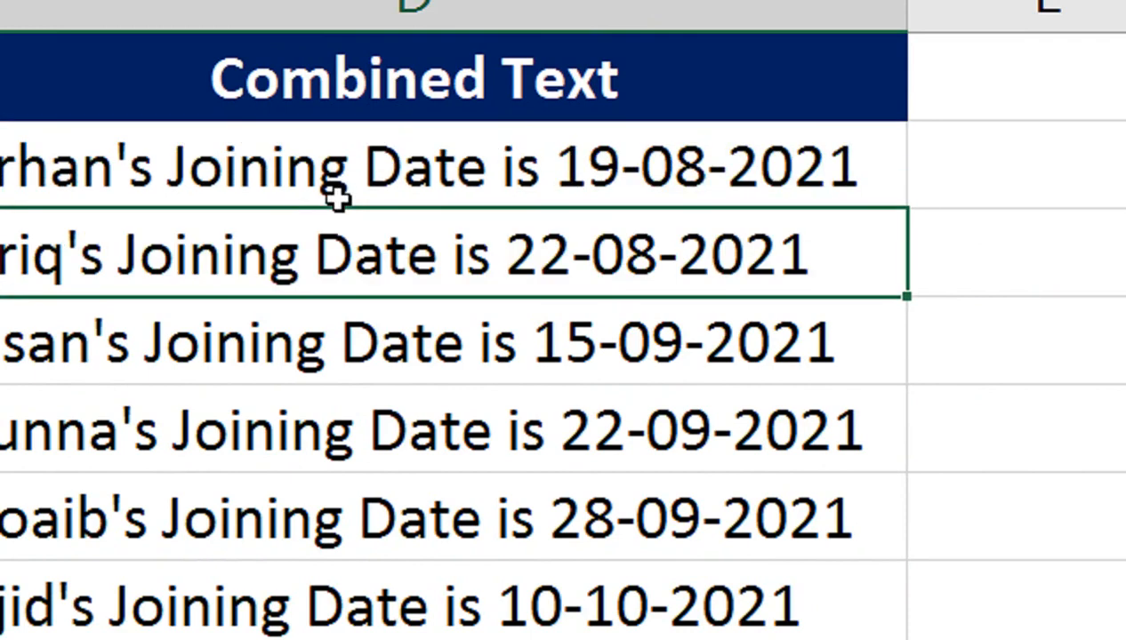
double_click(591, 165)
left_click(1005, 233)
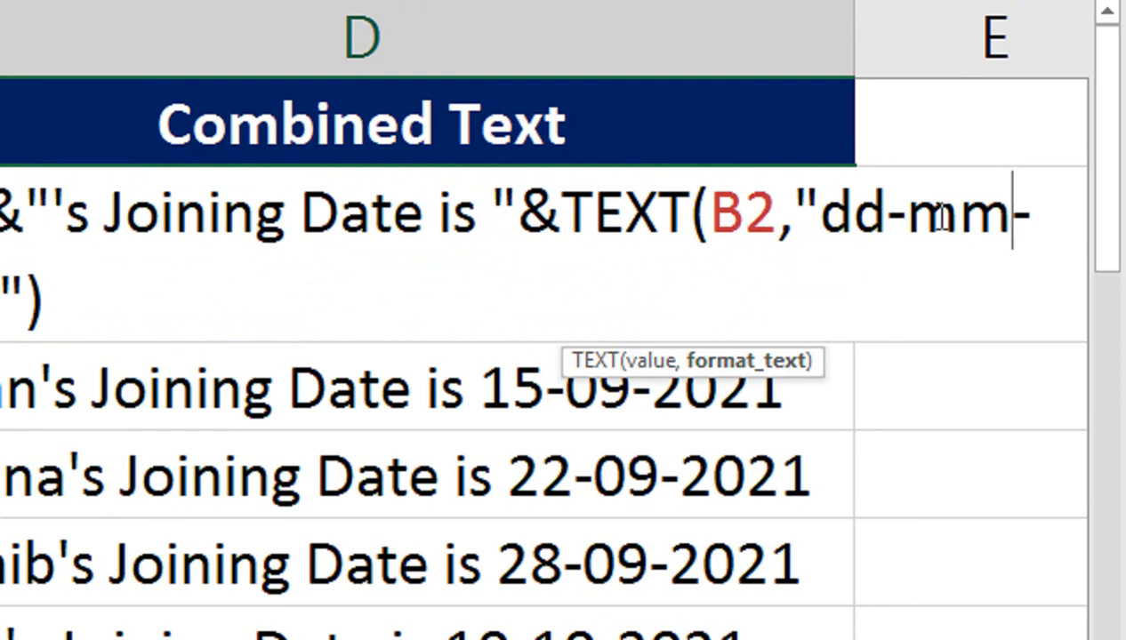
type("m")
key("Return")
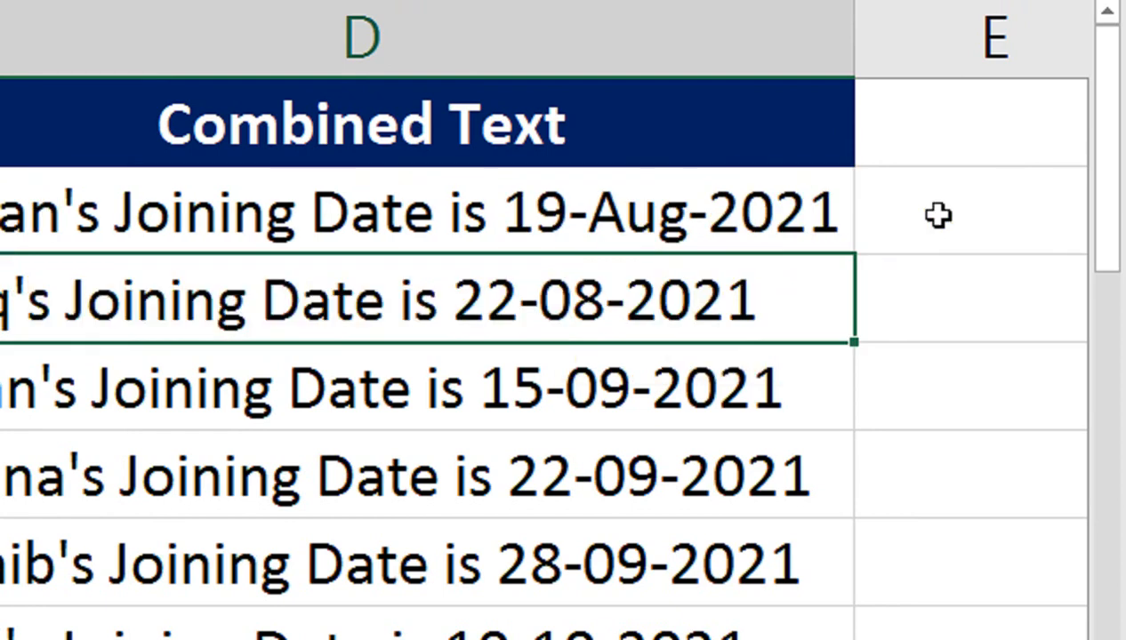
Step: Change the date format in D2 to "dd-mmmm-yyyy" for the full month name and widen column D to fit
double_click(613, 203)
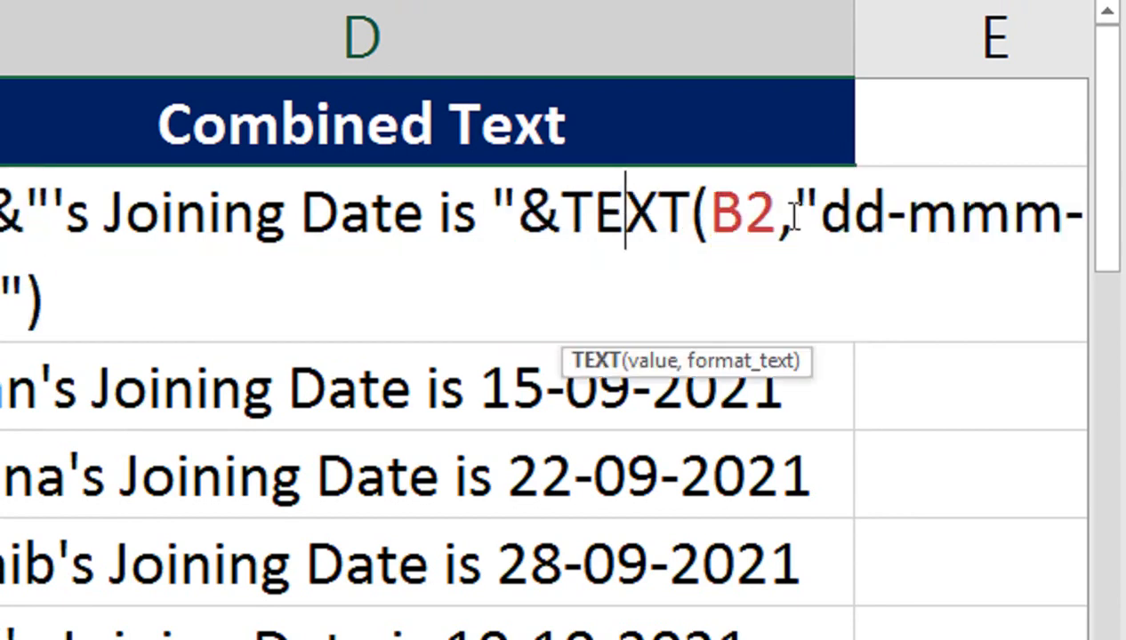
left_click(1064, 214)
type("m")
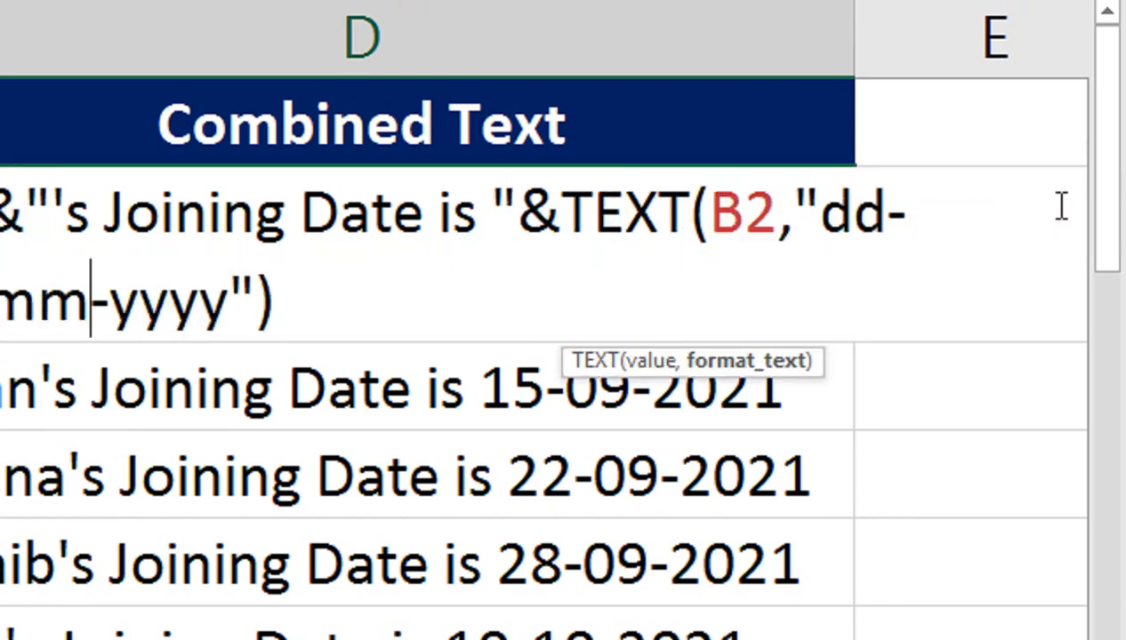
key("Return")
left_click_drag(852, 51, 986, 51)
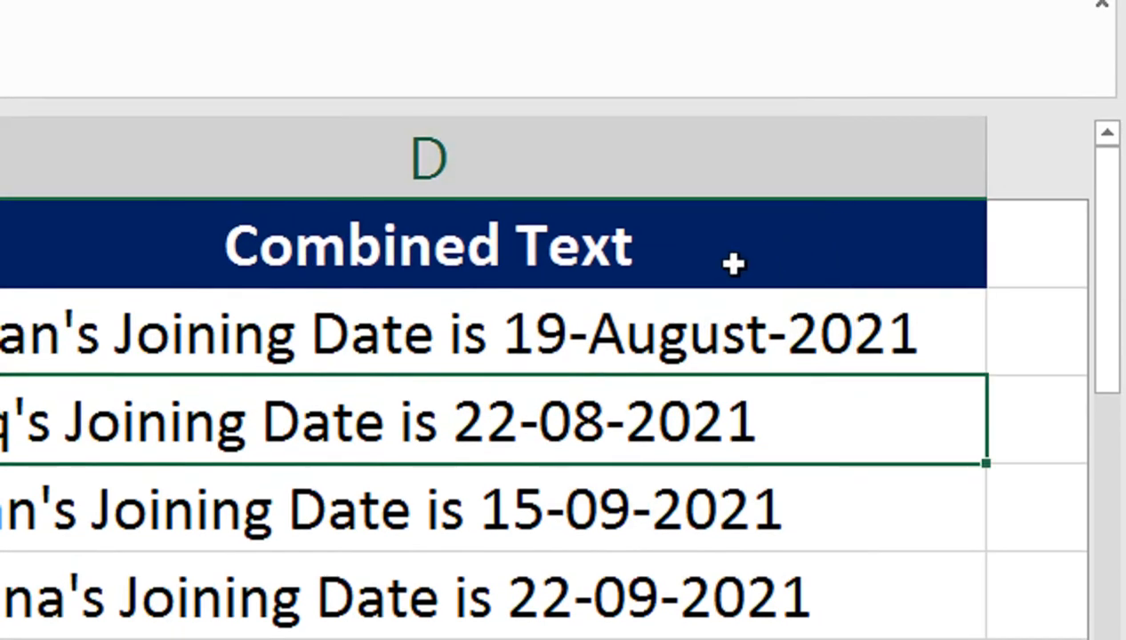
key("ctrl+z")
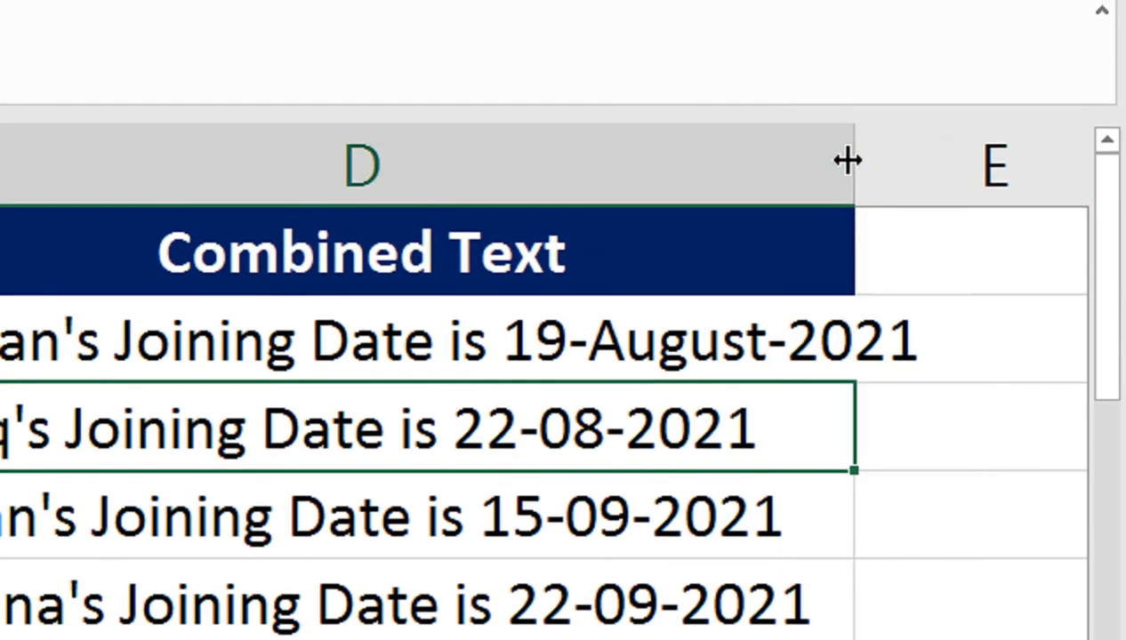
left_click_drag(852, 158, 985, 159)
Step: Shorten the day code in D2's TEXT format to a single d, giving "d-mmmm-yyyy"
double_click(745, 336)
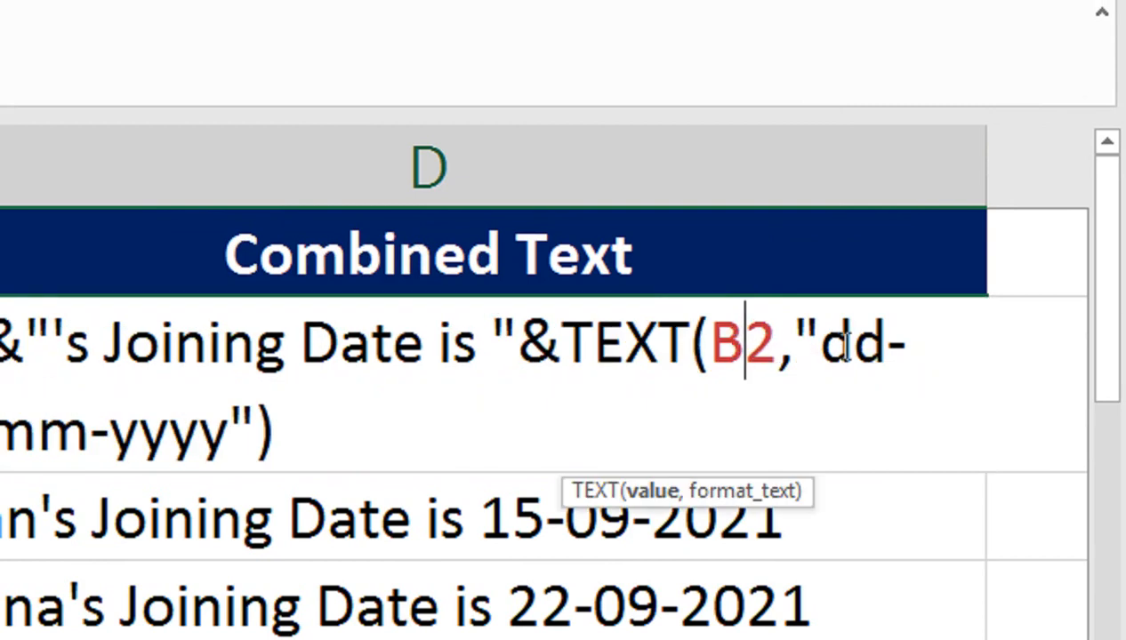
left_click_drag(850, 346, 829, 349)
key("BackSpace")
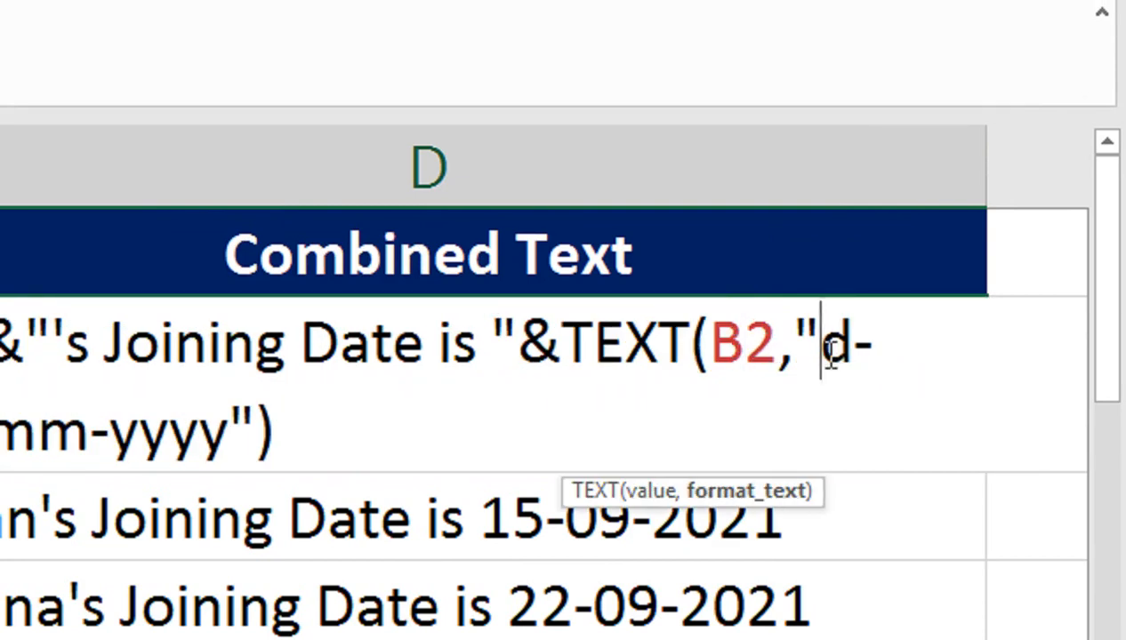
key("Return")
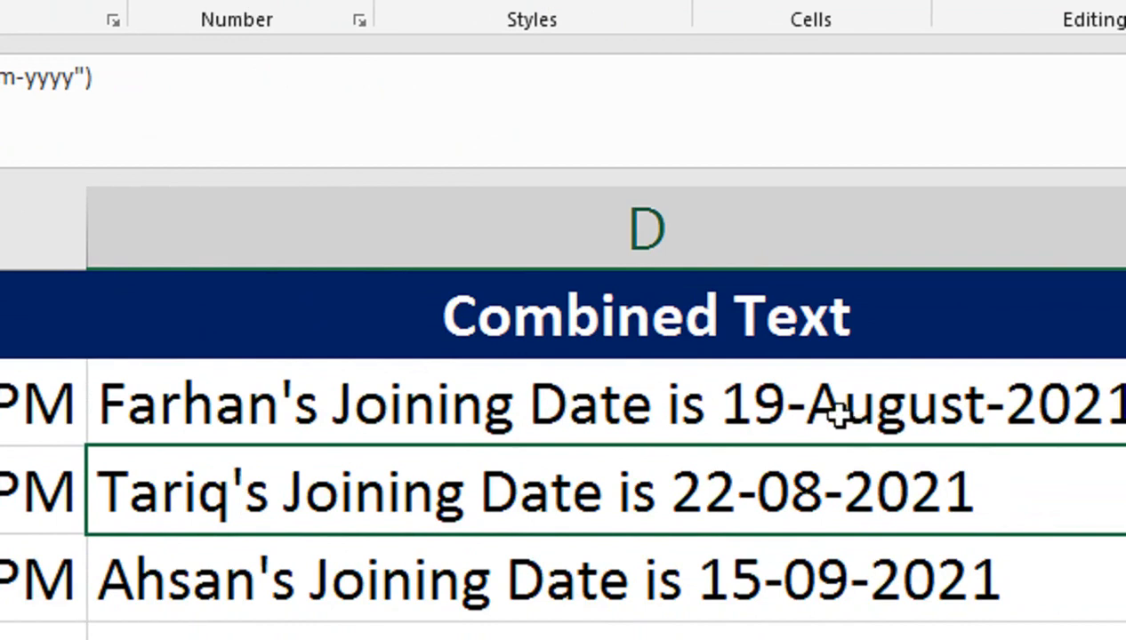
Step: Change the date format in D2's TEXT function to "dd-mmm-yyyy" for a two-digit day and abbreviated month name
double_click(787, 389)
left_click(1045, 400)
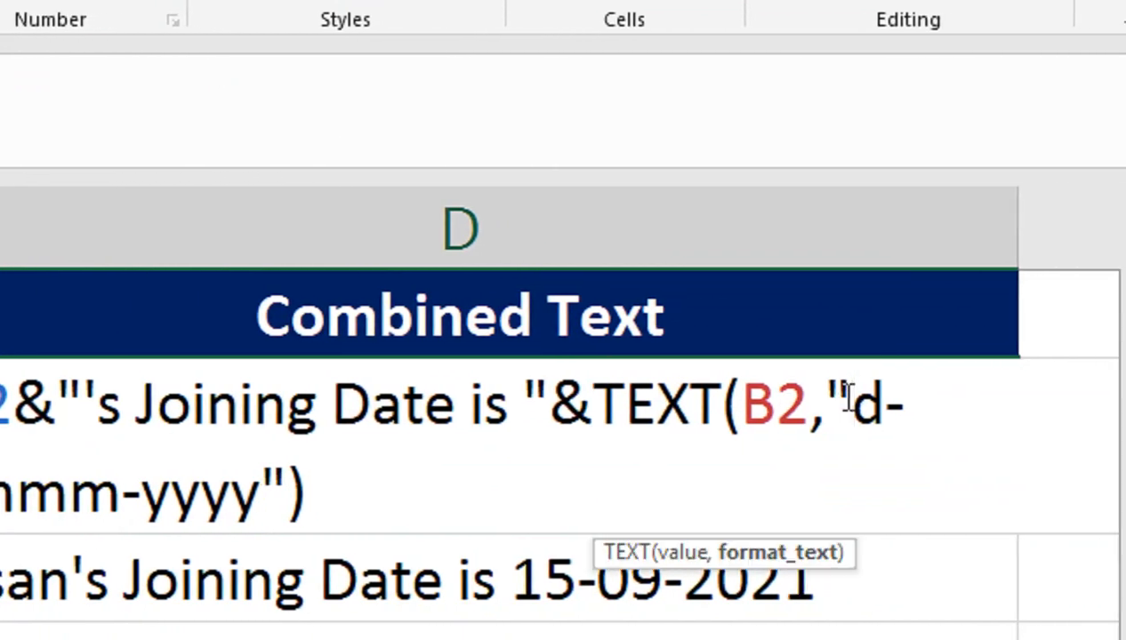
type("d")
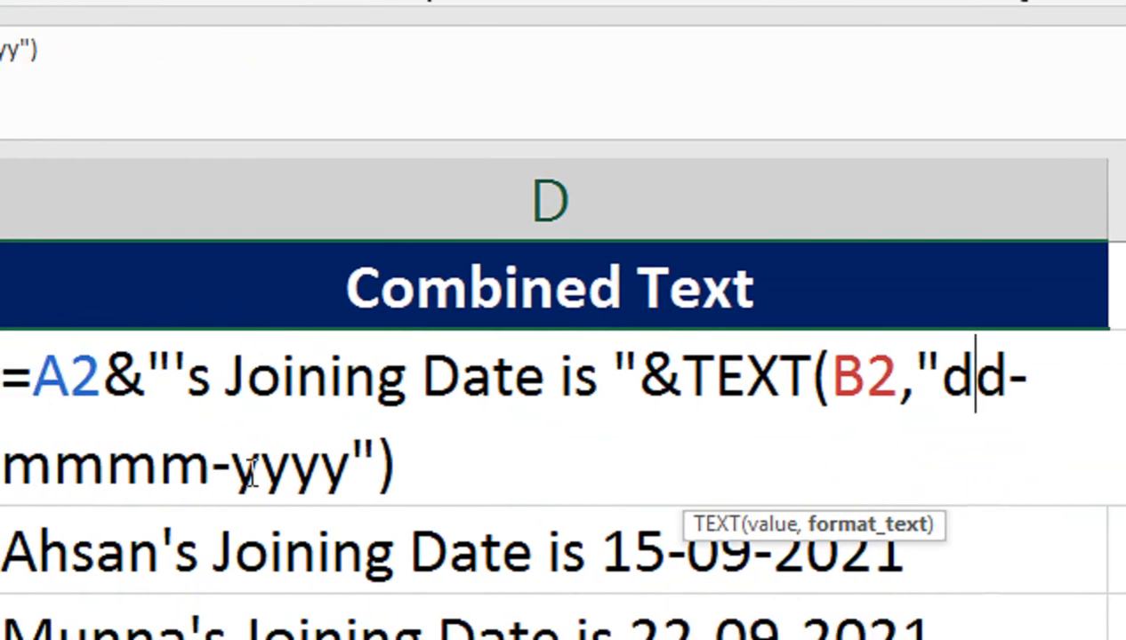
left_click(129, 494)
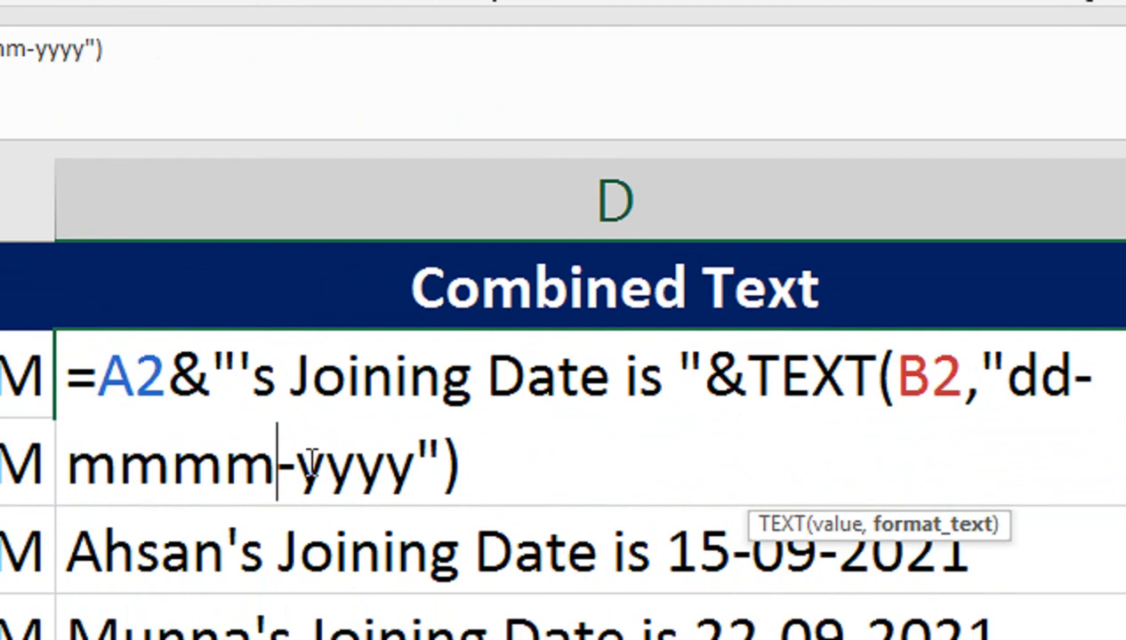
key("BackSpace")
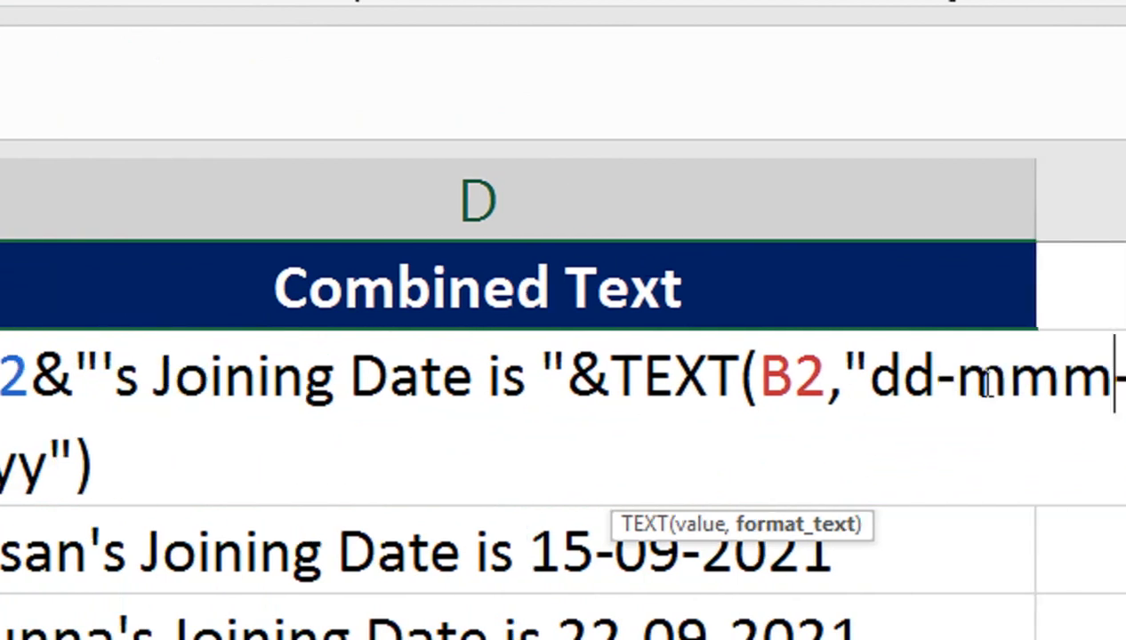
key("Return")
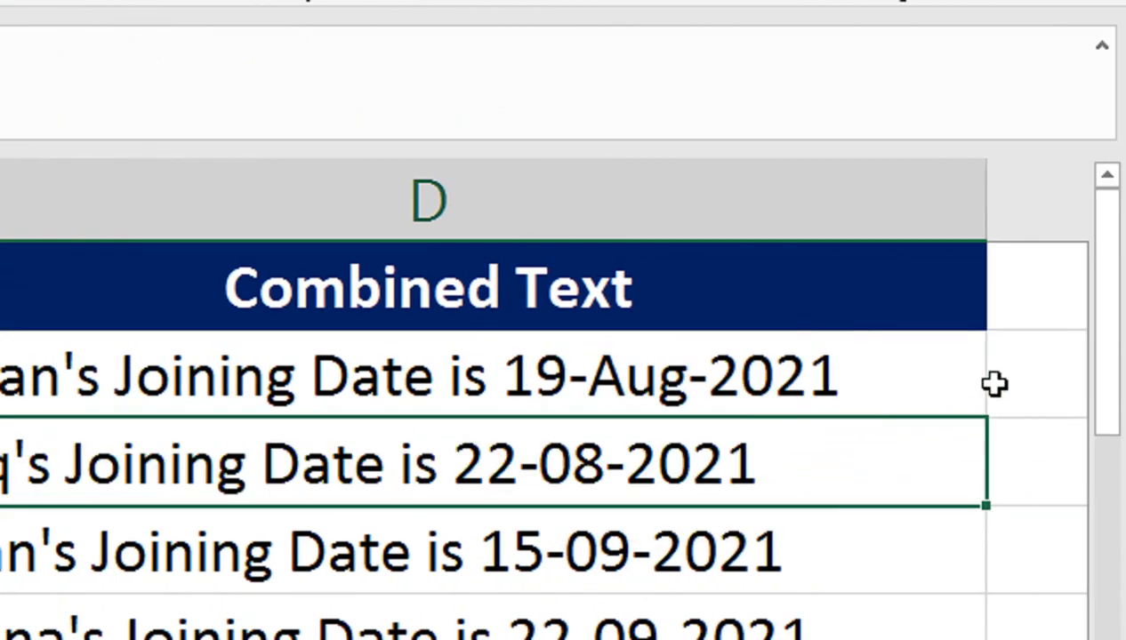
Step: Fill the updated formula from D2 down the Combined Text column
left_click(764, 302)
left_click(795, 360)
left_click_drag(1010, 452, 1010, 452)
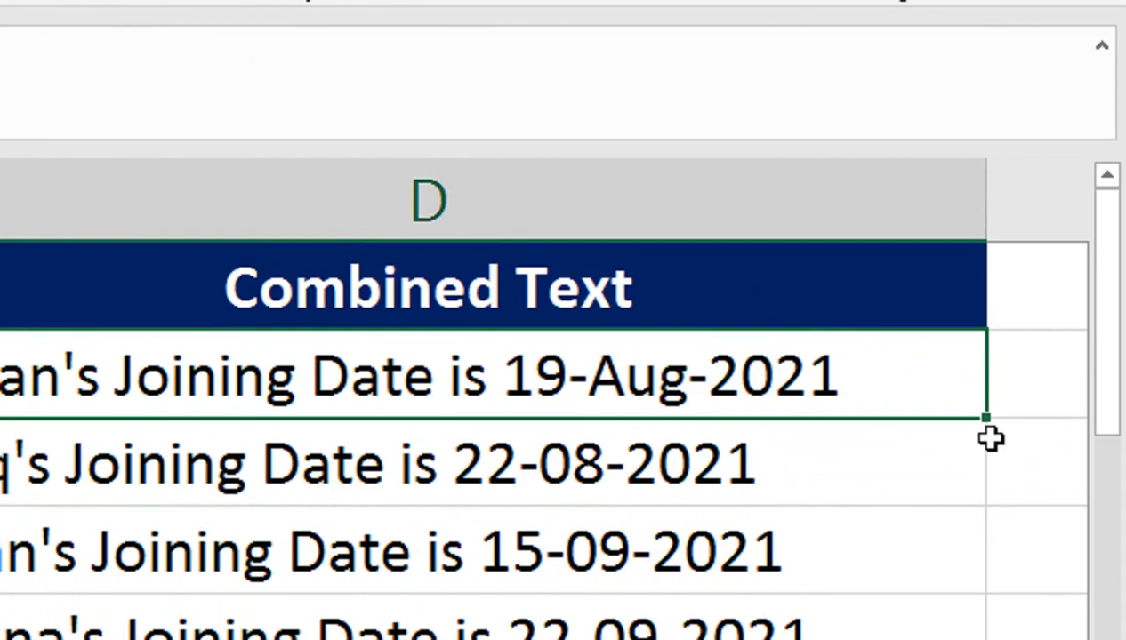